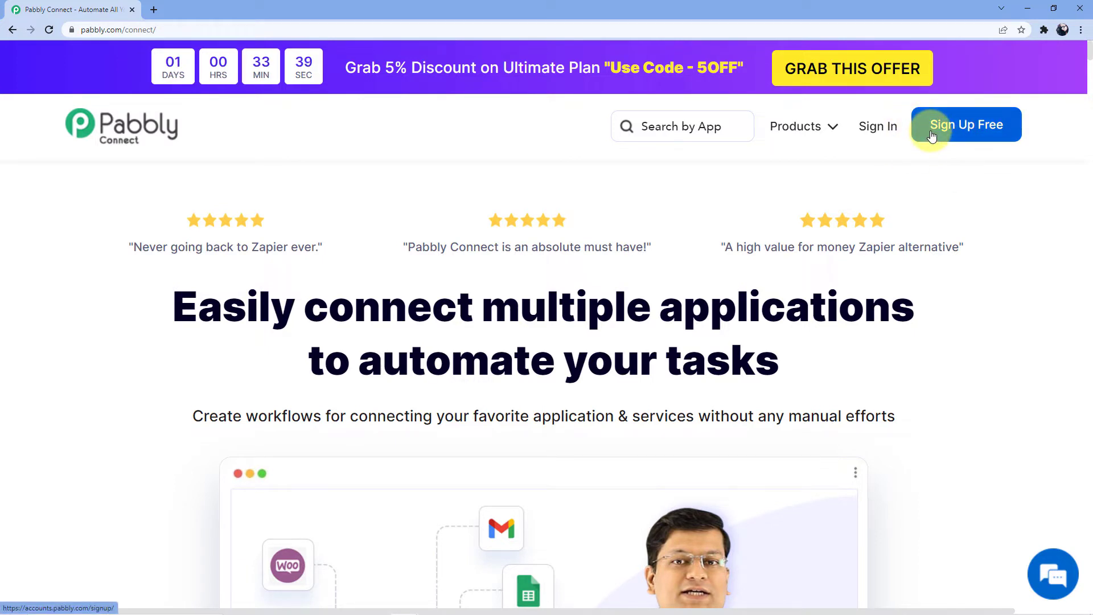
# - Sign in to Pabbly and open the Pabbly Connect dashboard showing the Home folder's workflows
pyautogui.click(878, 127)
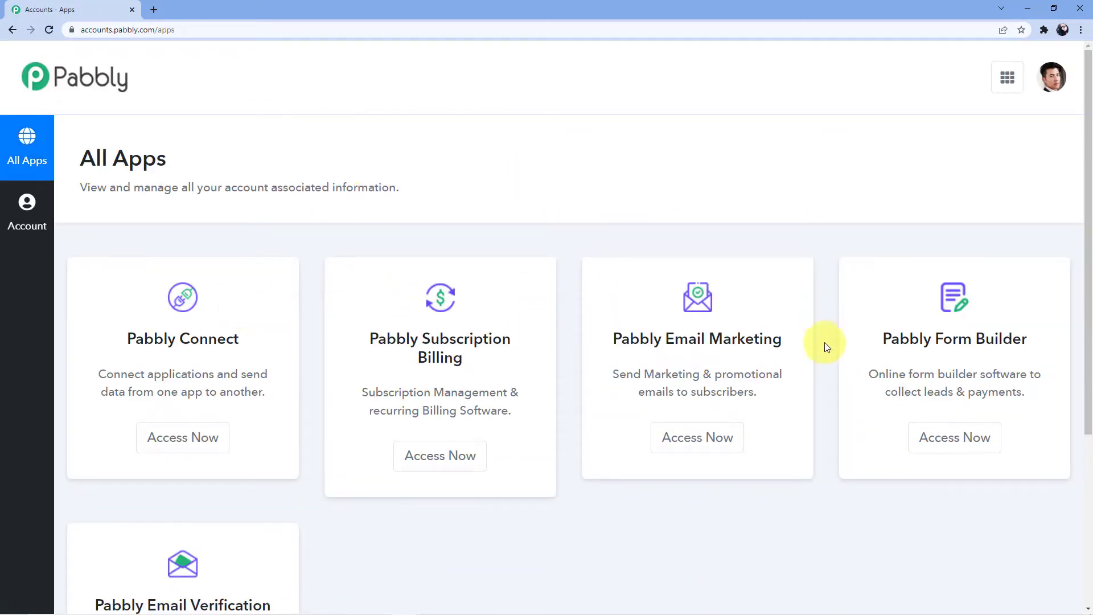
pyautogui.click(181, 442)
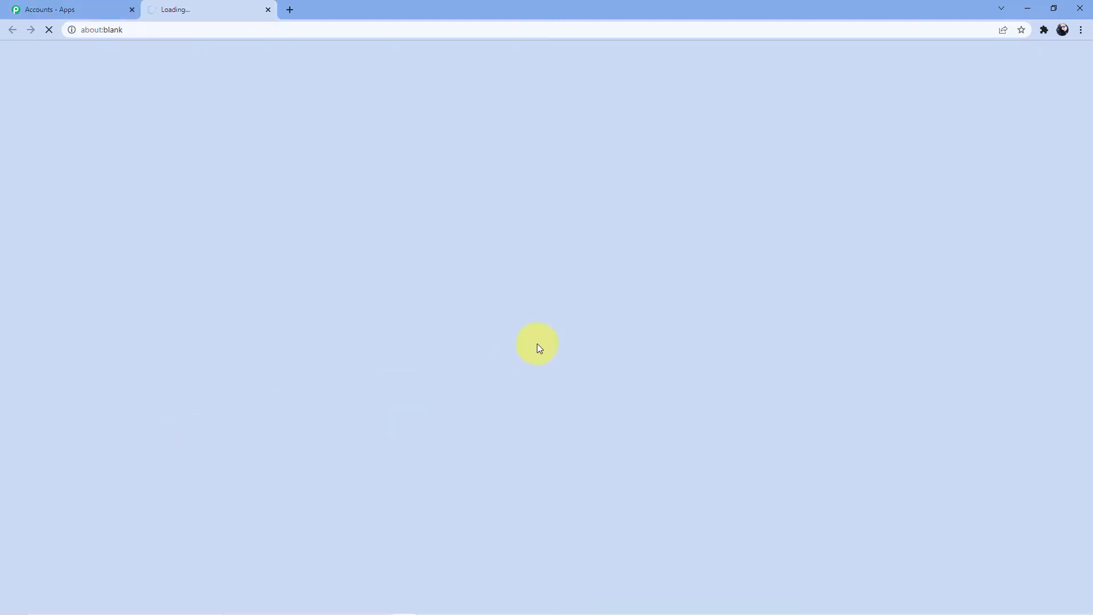
pyautogui.scroll(-5, 481, 341)
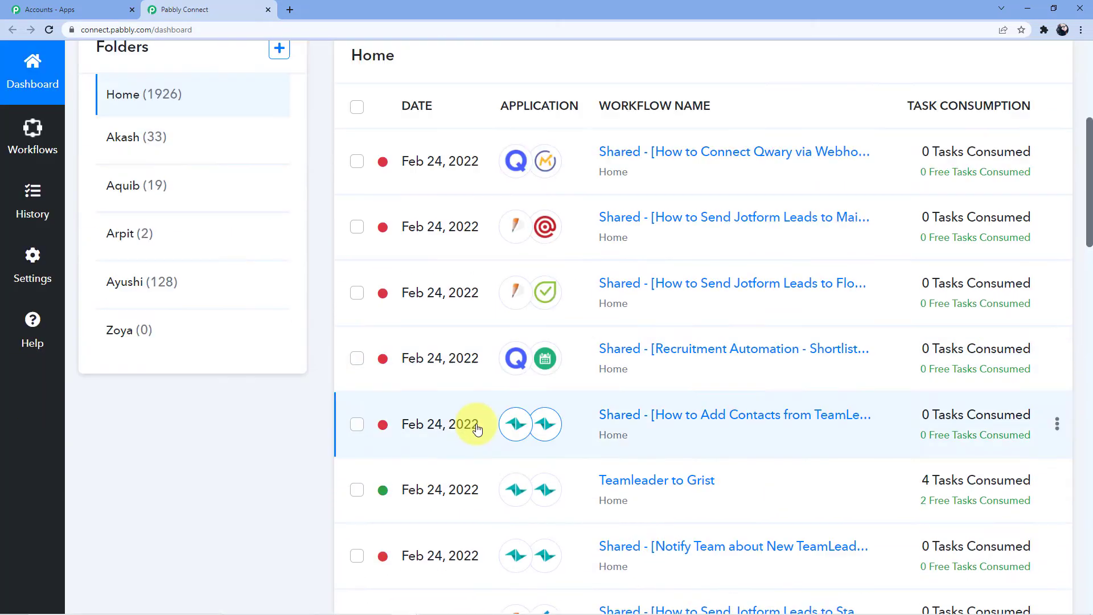
pyautogui.scroll(-9, 477, 429)
pyautogui.scroll(15, 495, 455)
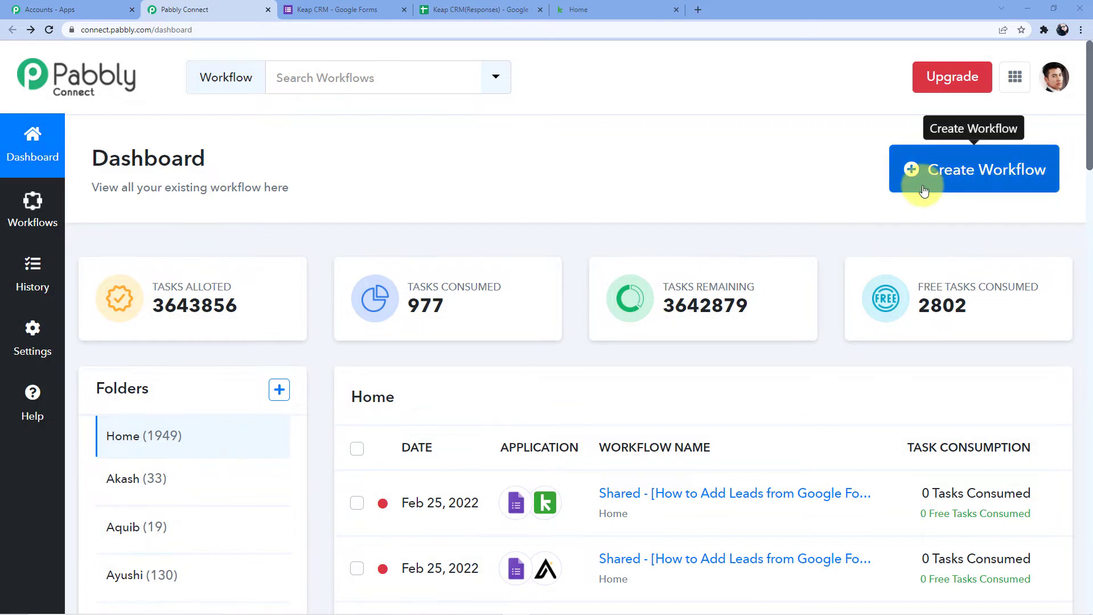
# - Create a new workflow named 'Google Forms to Keap'
pyautogui.click(923, 190)
pyautogui.click(499, 336)
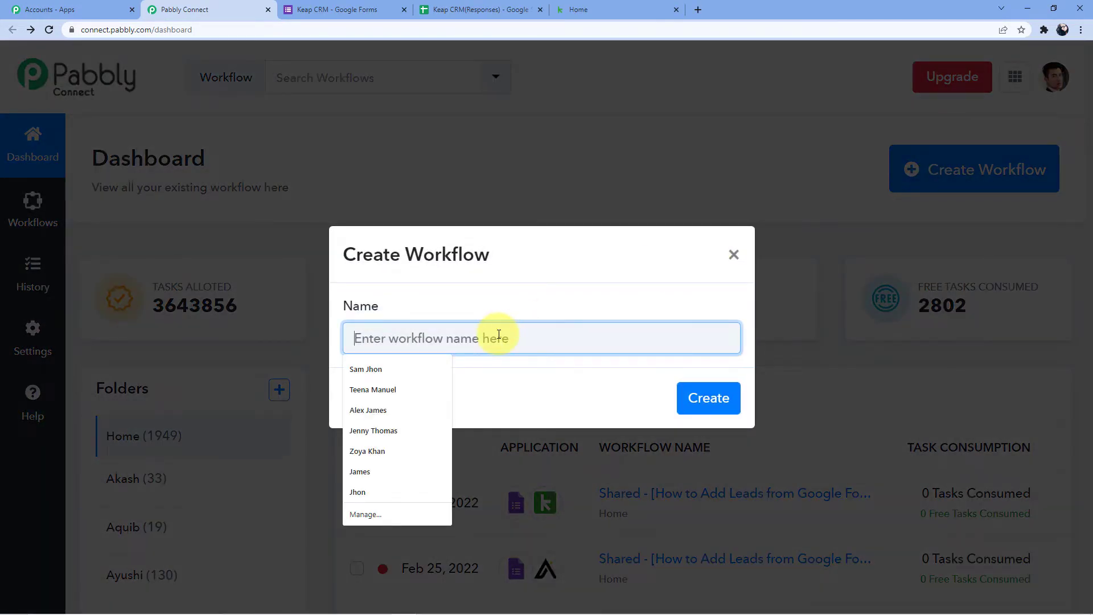
pyautogui.write('Google F')
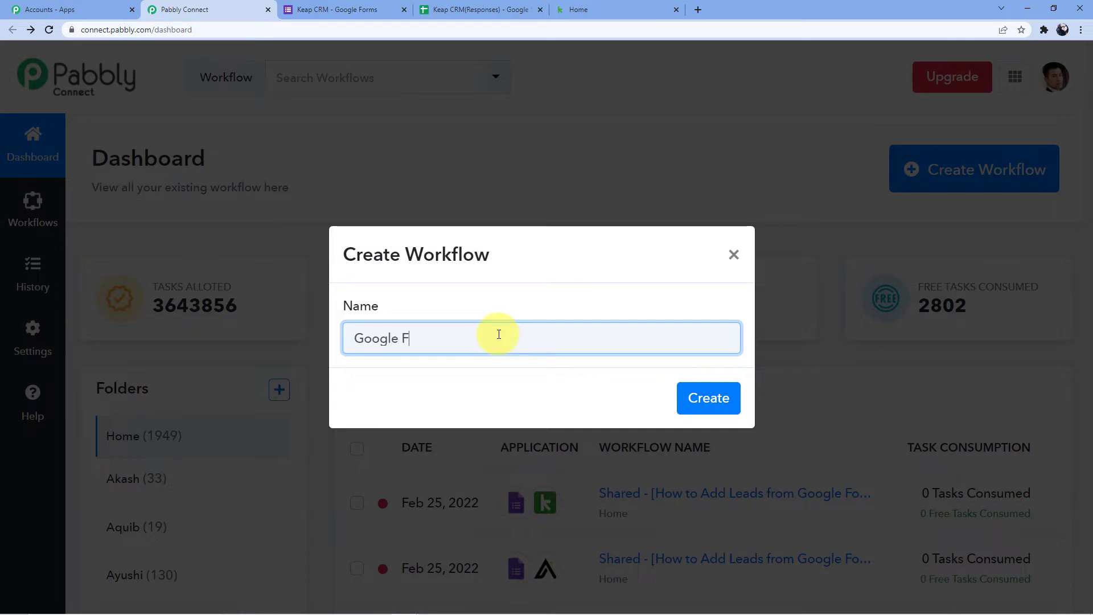
pyautogui.write('orms to Keap')
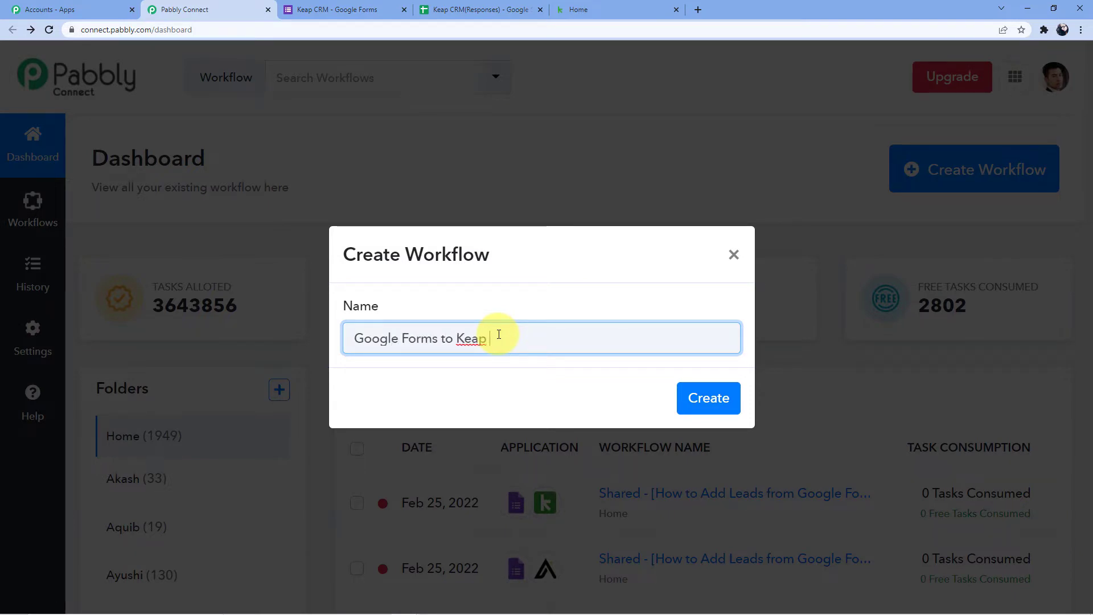
pyautogui.click(706, 397)
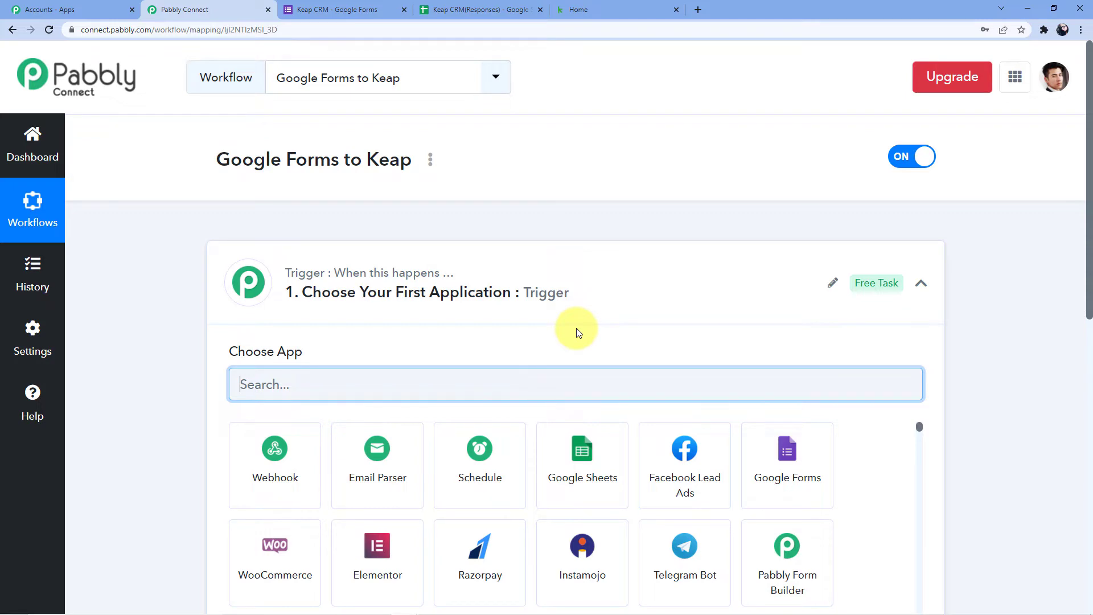
# - Search apps for 'Google' and choose Google Forms as the trigger app
pyautogui.scroll(-5, 317, 275)
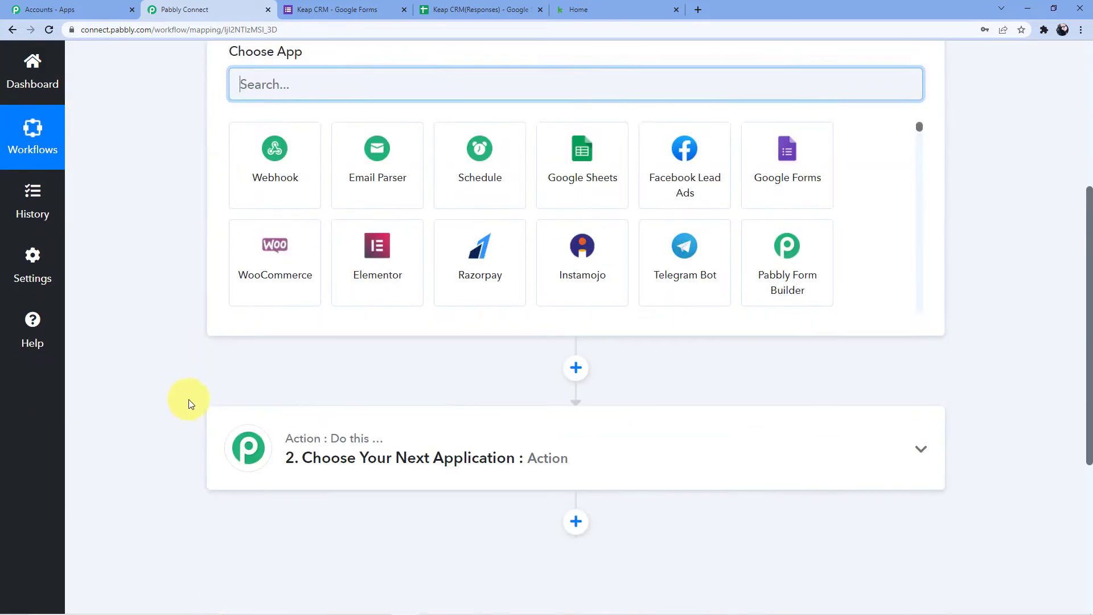
pyautogui.scroll(-1, 228, 396)
pyautogui.scroll(6, 122, 368)
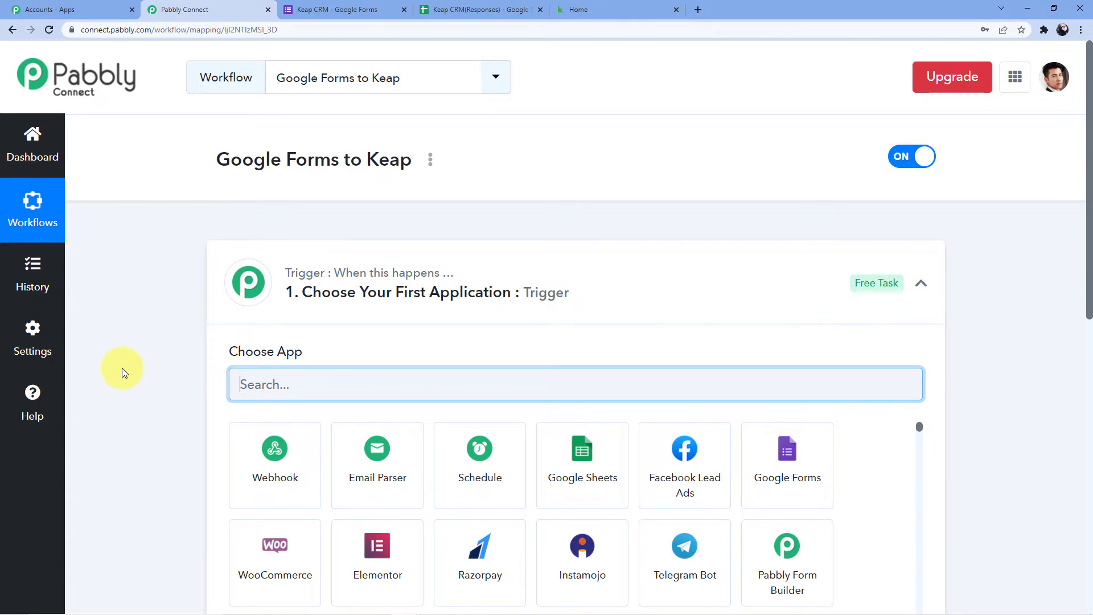
pyautogui.scroll(-6, 142, 381)
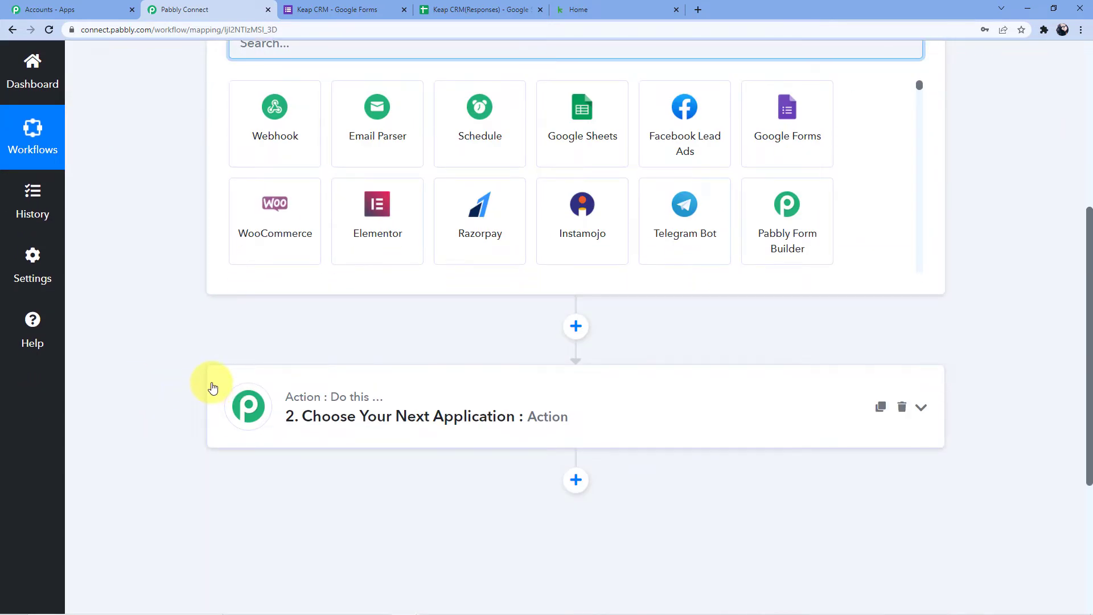
pyautogui.scroll(5, 212, 387)
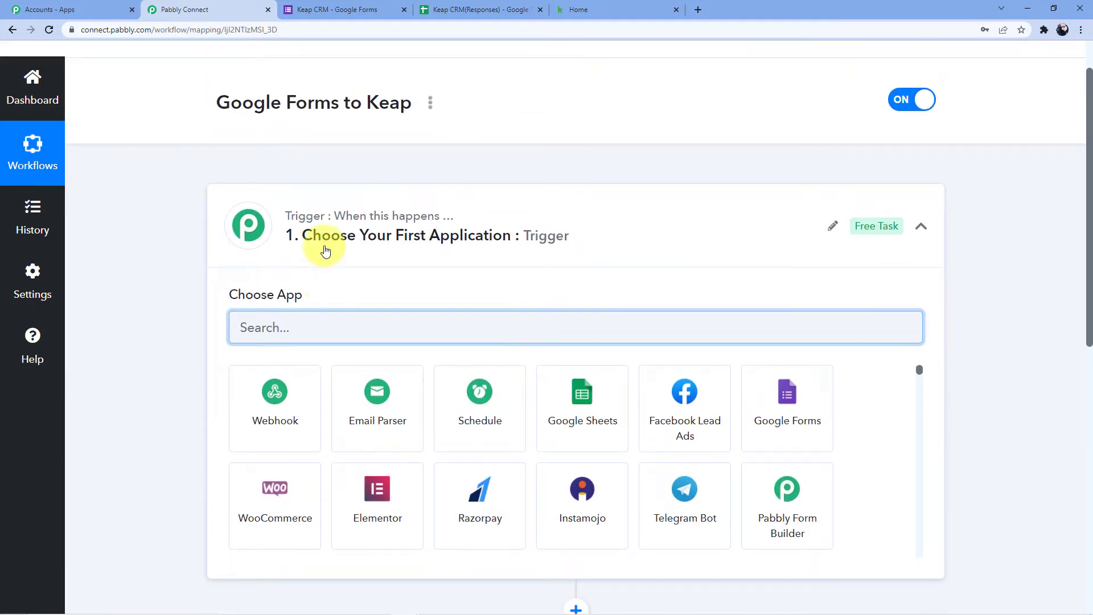
pyautogui.moveTo(334, 219); pyautogui.dragTo(459, 221)
pyautogui.click(389, 259)
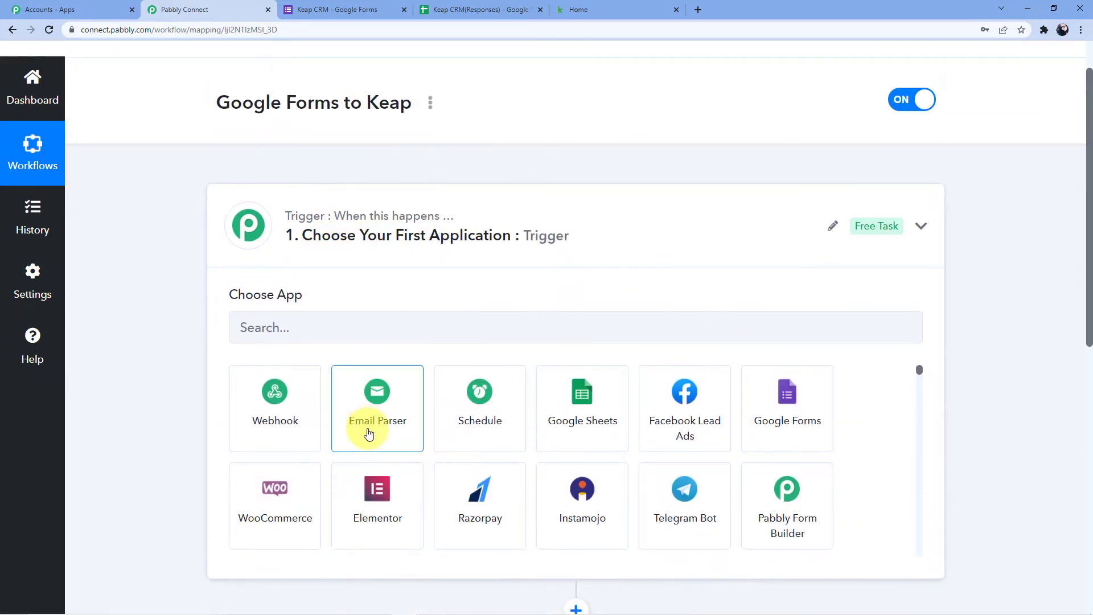
pyautogui.scroll(-5, 364, 434)
pyautogui.scroll(-5, 146, 373)
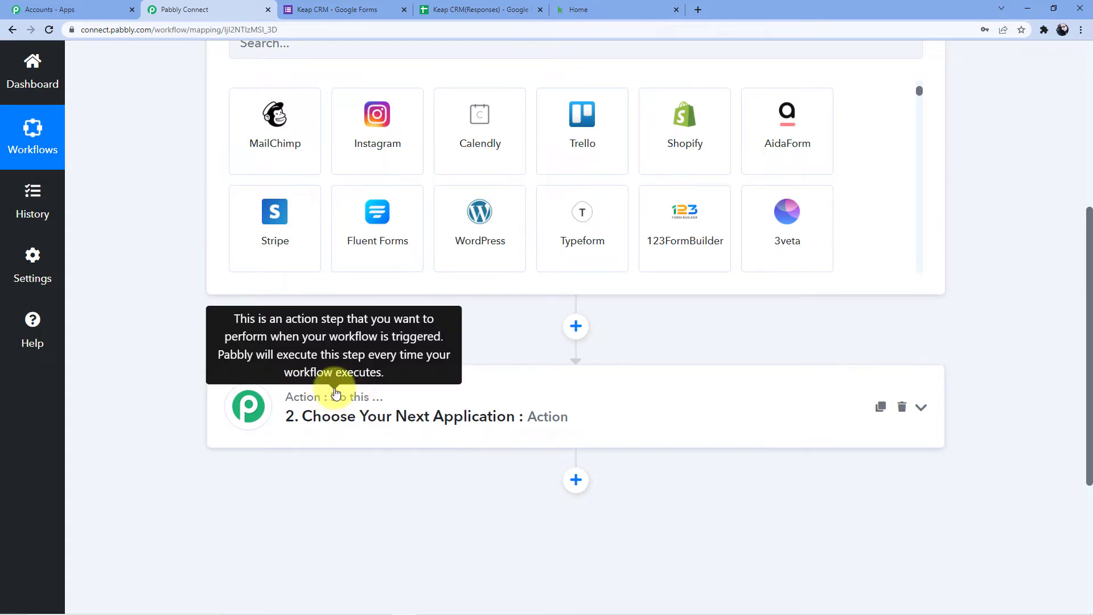
pyautogui.scroll(4, 349, 320)
pyautogui.click(340, 276)
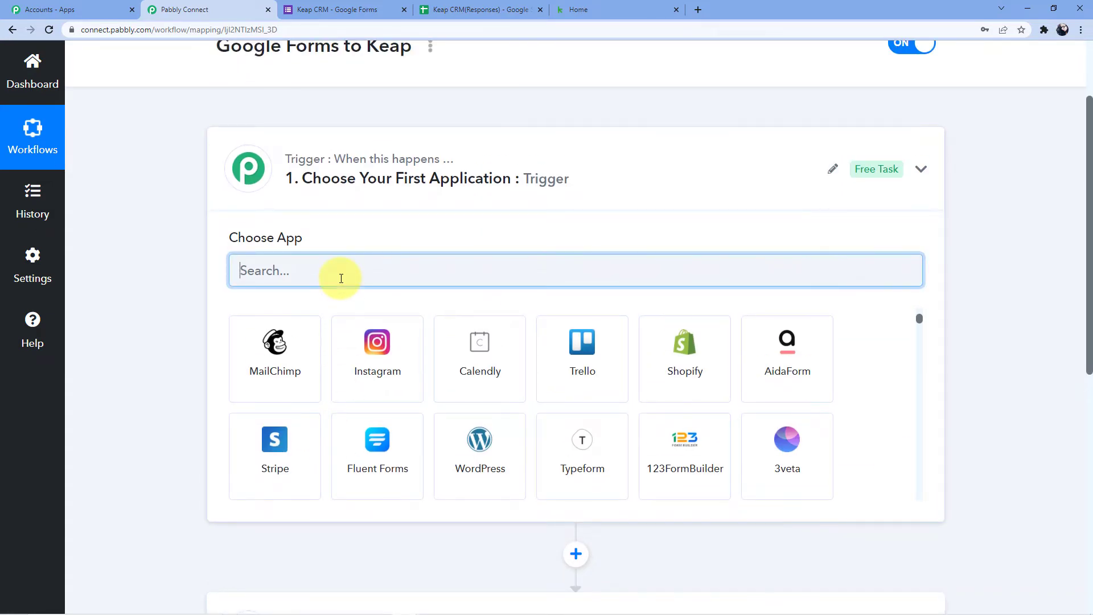
pyautogui.write('Google')
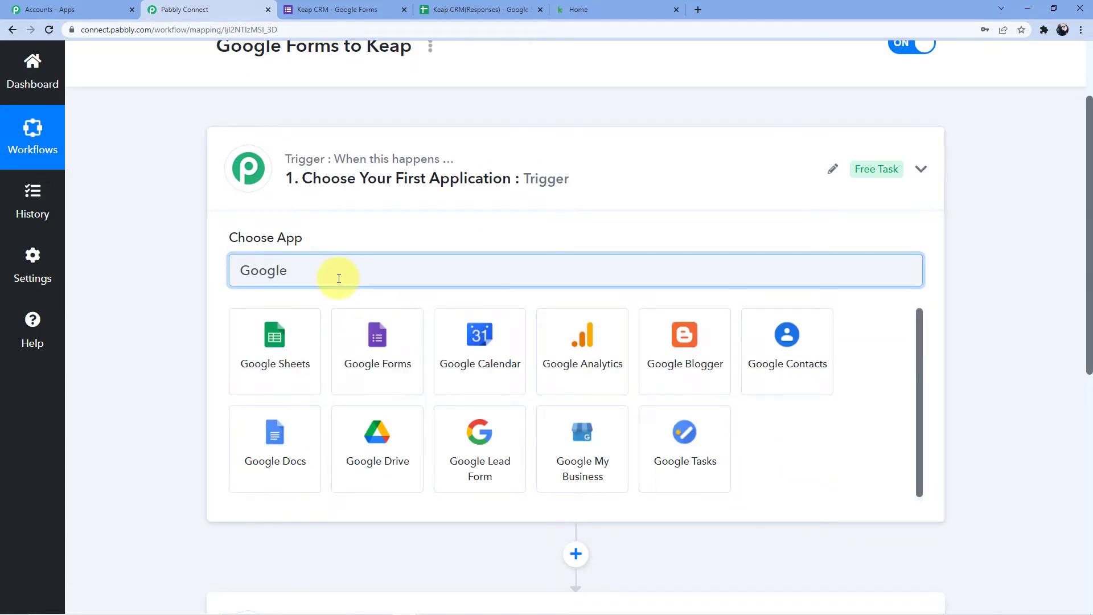
pyautogui.click(387, 307)
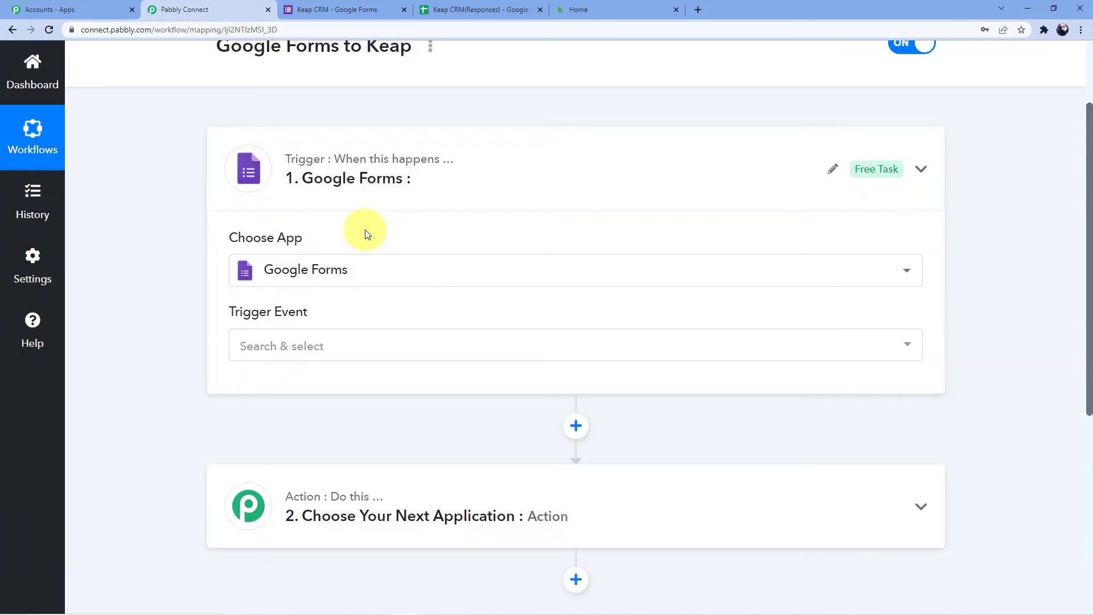
# - Set the Google Forms trigger event to New Response Received
pyautogui.click(296, 346)
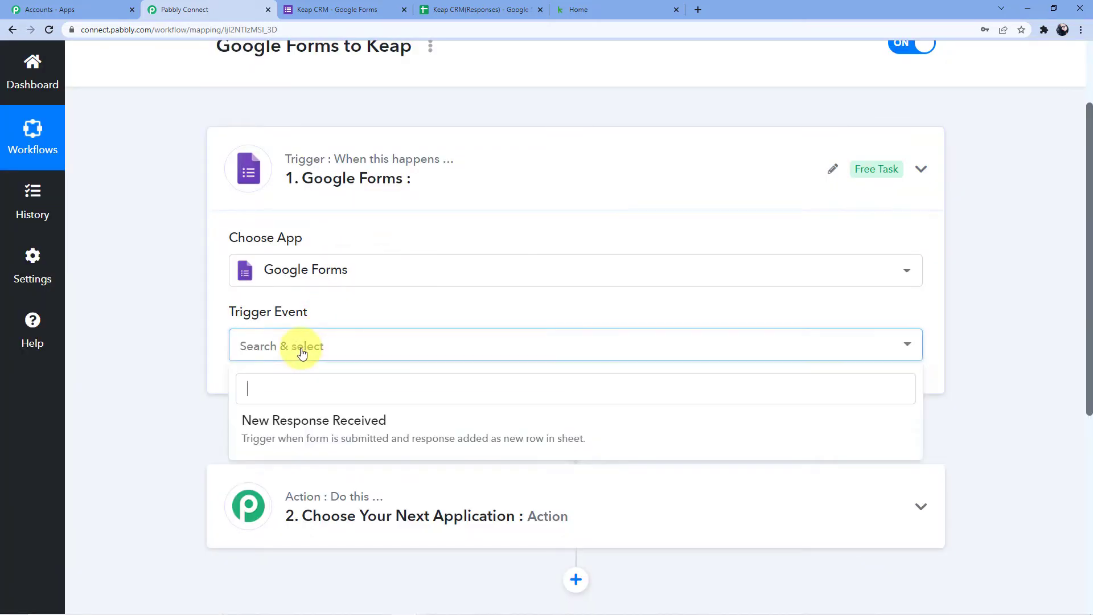
pyautogui.click(315, 437)
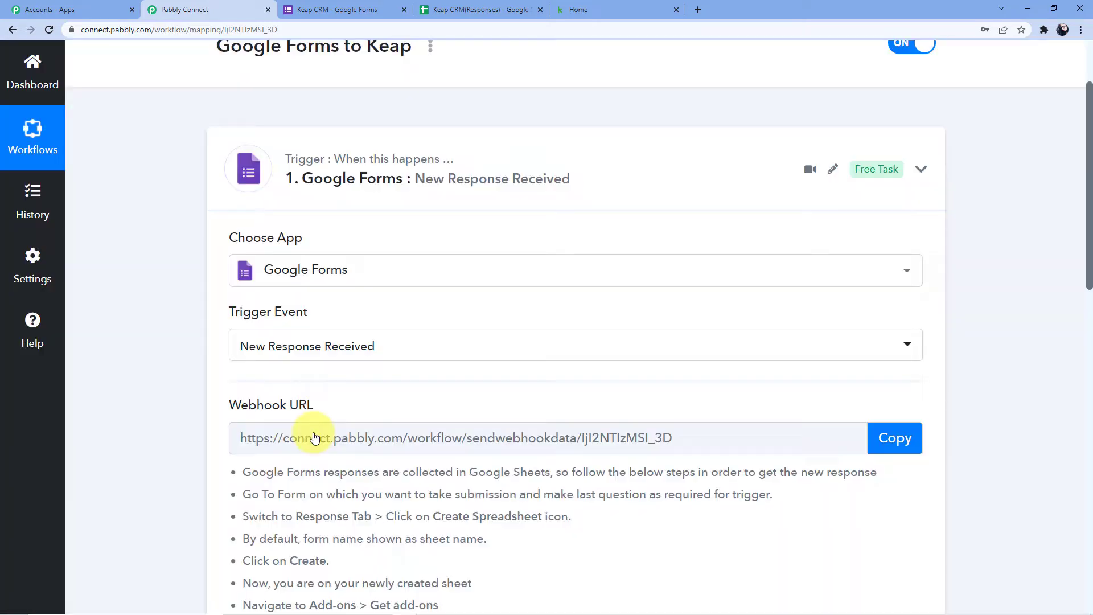
pyautogui.scroll(-2, 425, 330)
pyautogui.scroll(-3, 425, 330)
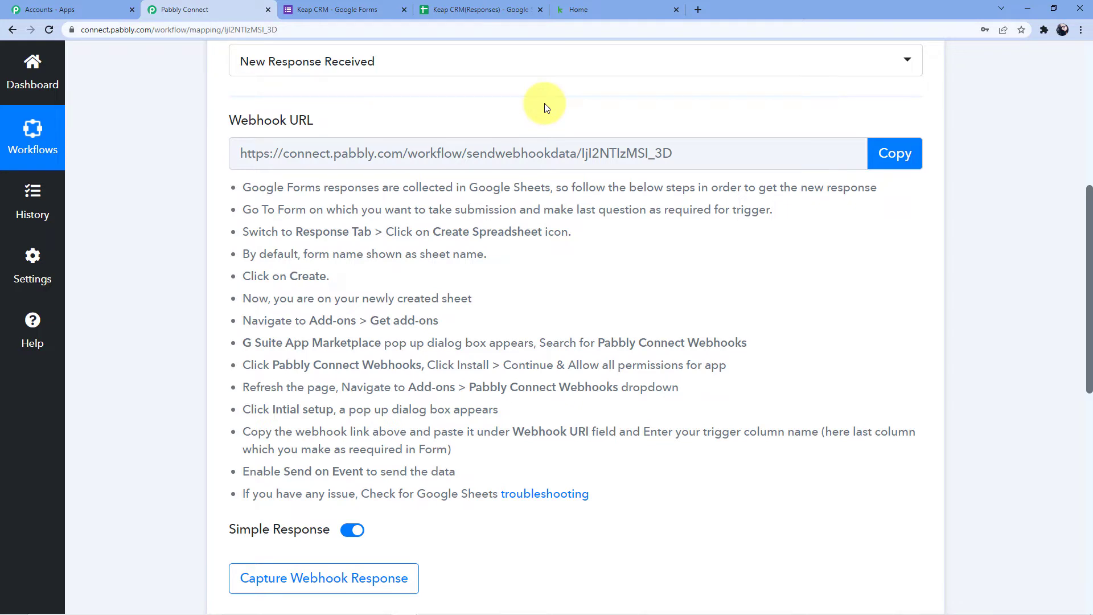
# - Copy the trigger's webhook URL and go to the Keap CRM form
pyautogui.click(887, 161)
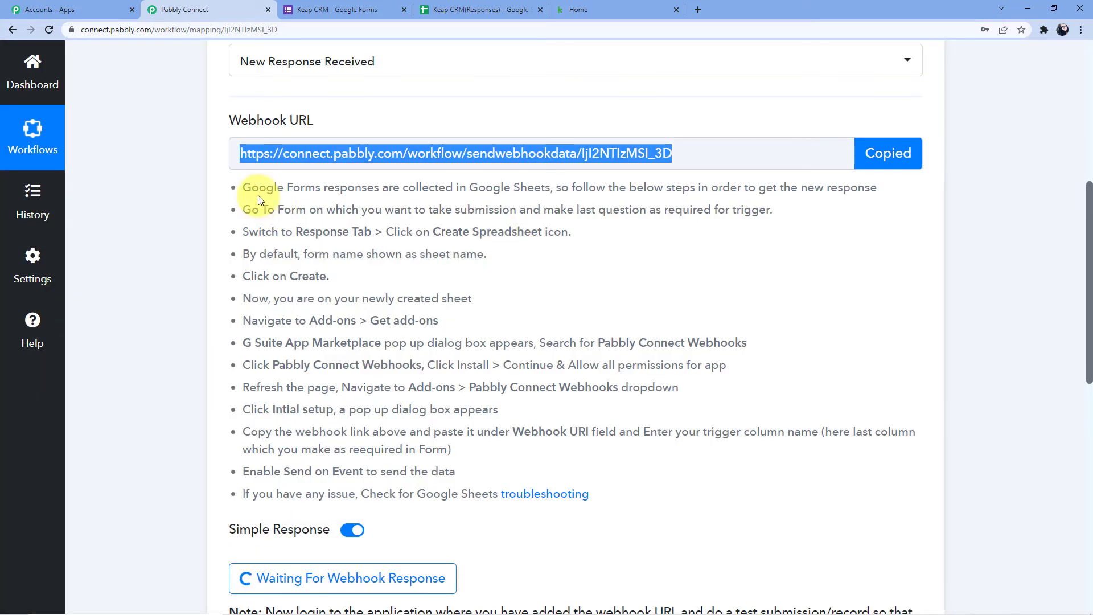
pyautogui.moveTo(244, 187); pyautogui.dragTo(613, 480)
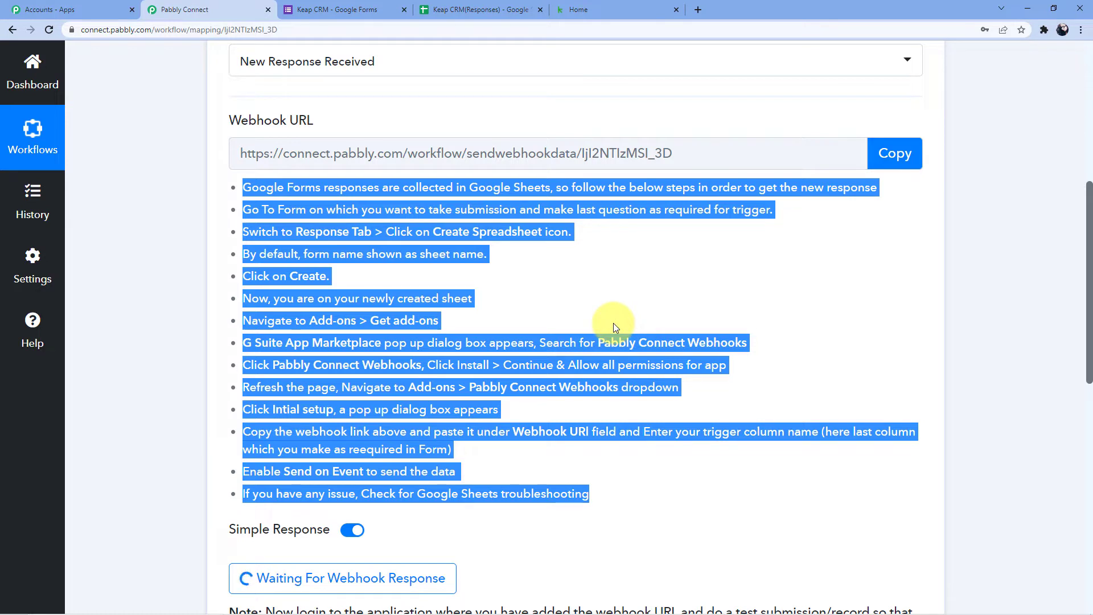
pyautogui.click(539, 306)
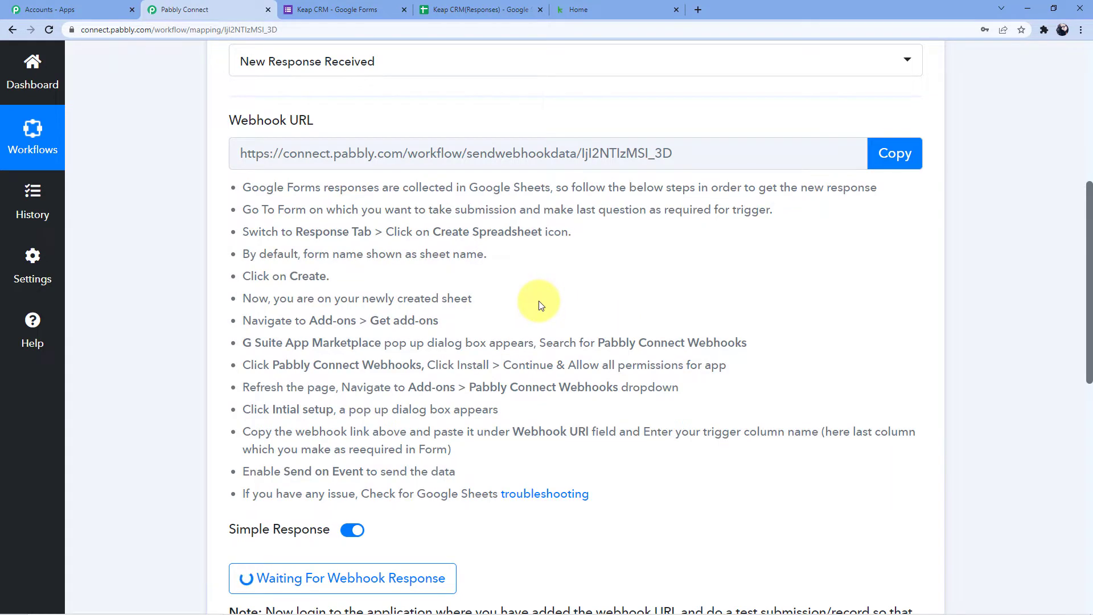
pyautogui.click(352, 11)
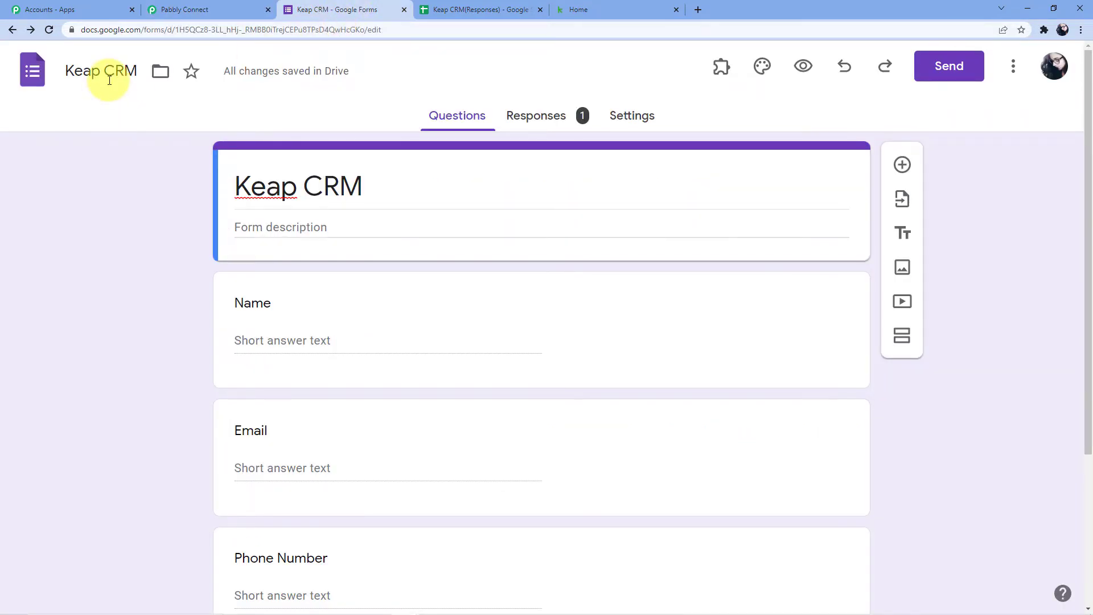
# - Delete all existing responses from the Keap CRM form
pyautogui.scroll(-2, 329, 199)
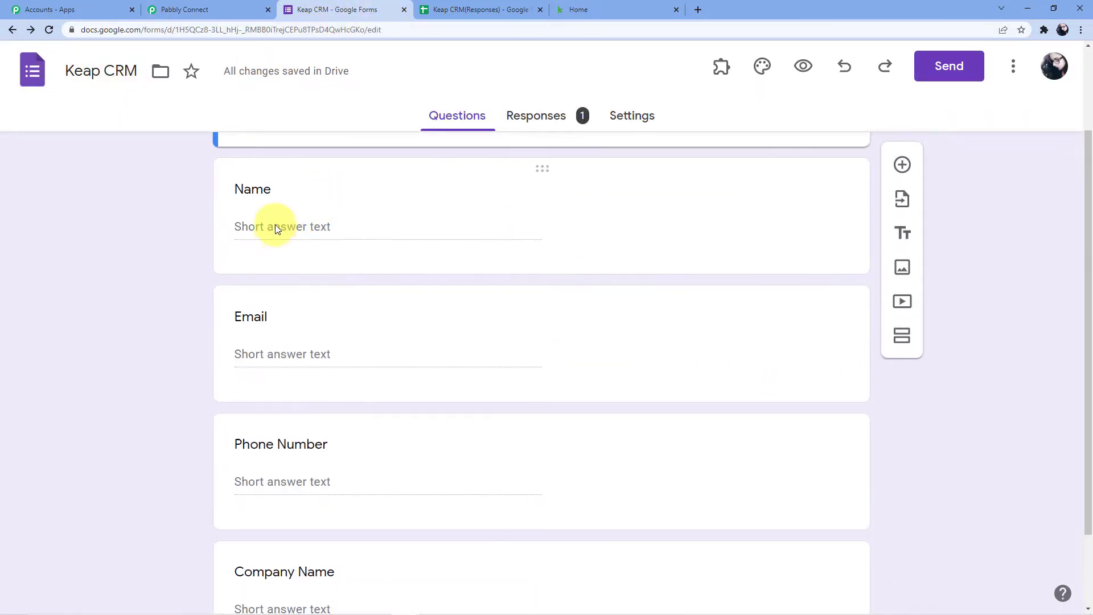
pyautogui.scroll(-2, 275, 228)
pyautogui.scroll(1, 227, 426)
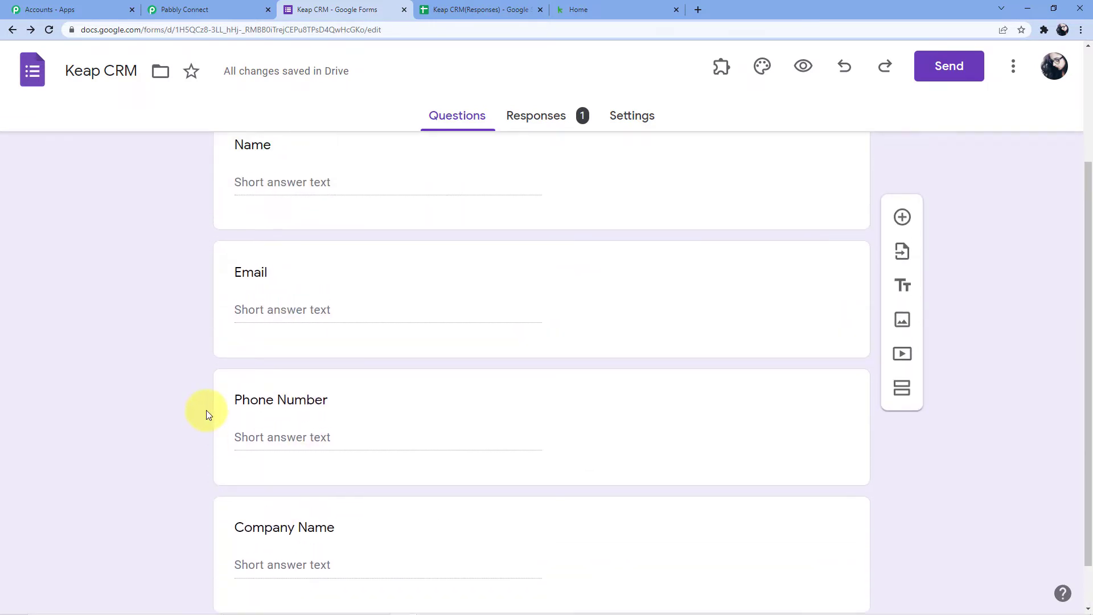
pyautogui.scroll(3, 206, 414)
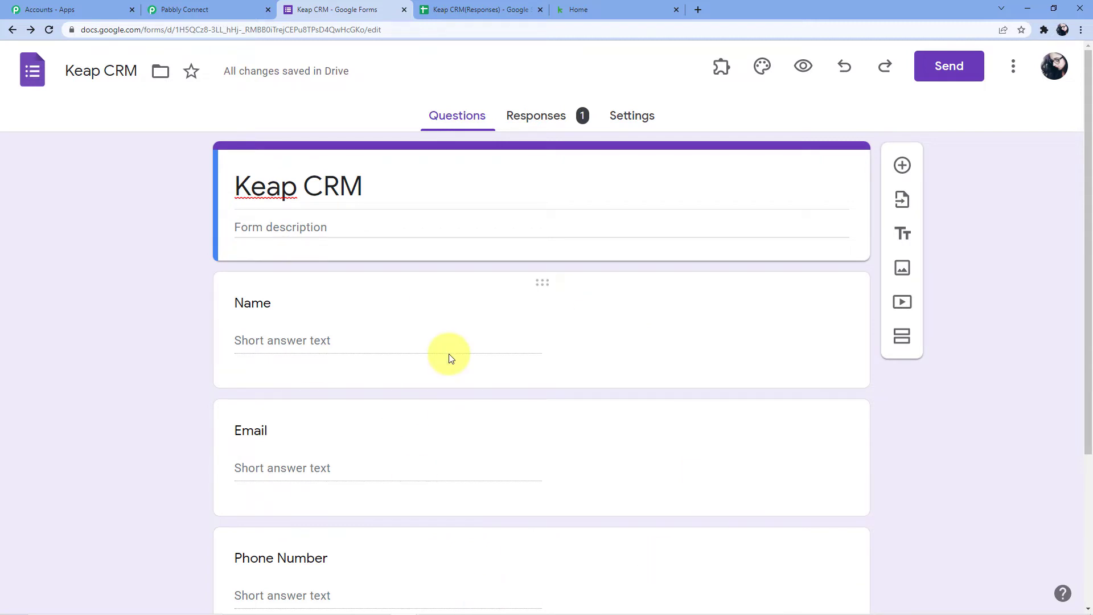
pyautogui.click(532, 128)
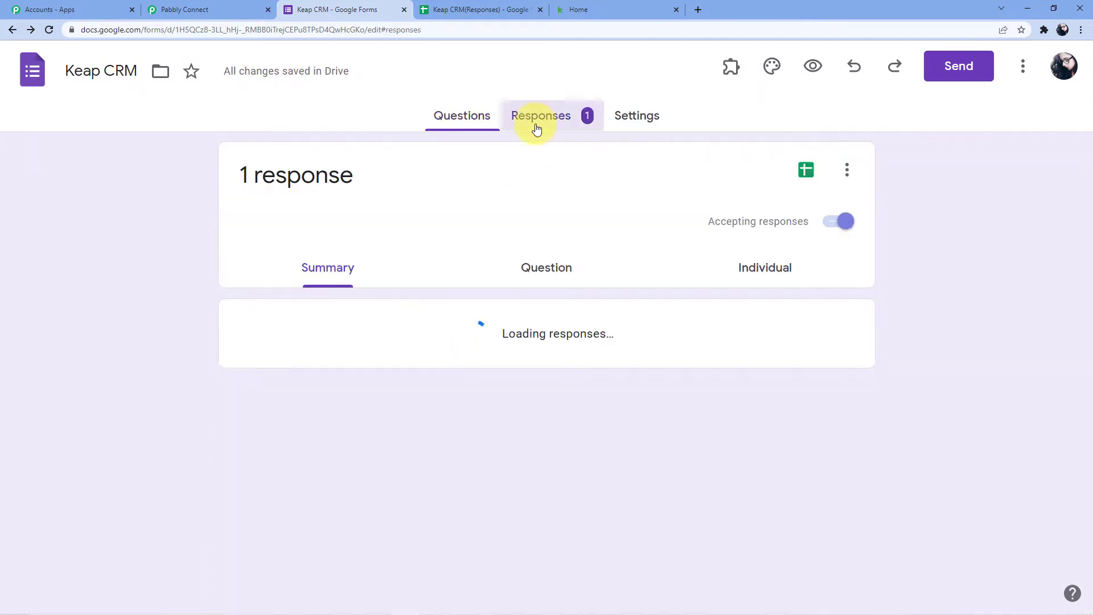
pyautogui.click(843, 171)
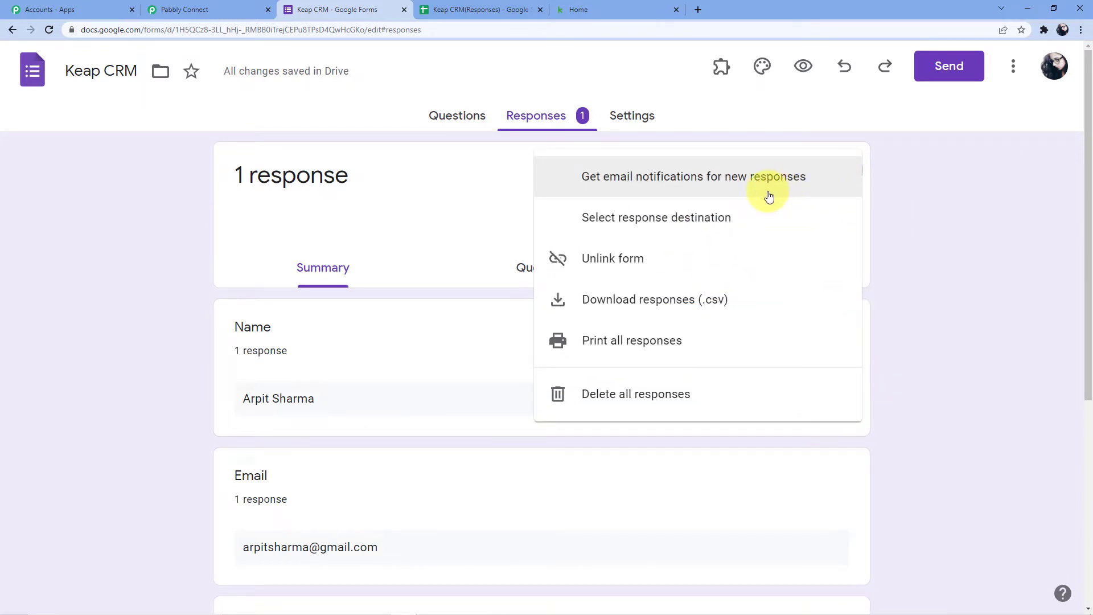
pyautogui.click(642, 393)
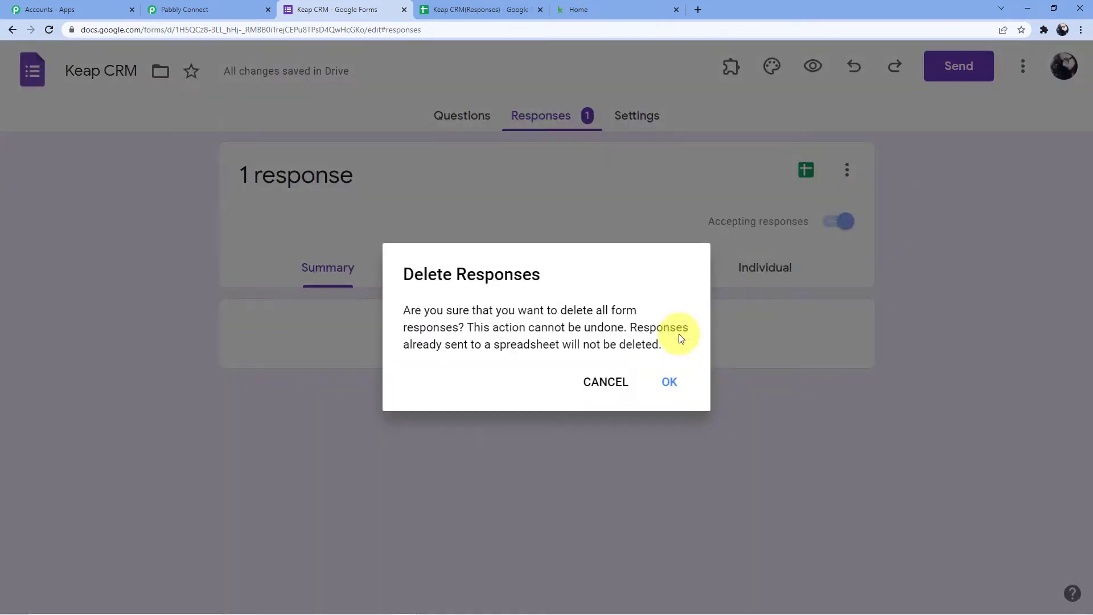
pyautogui.click(660, 391)
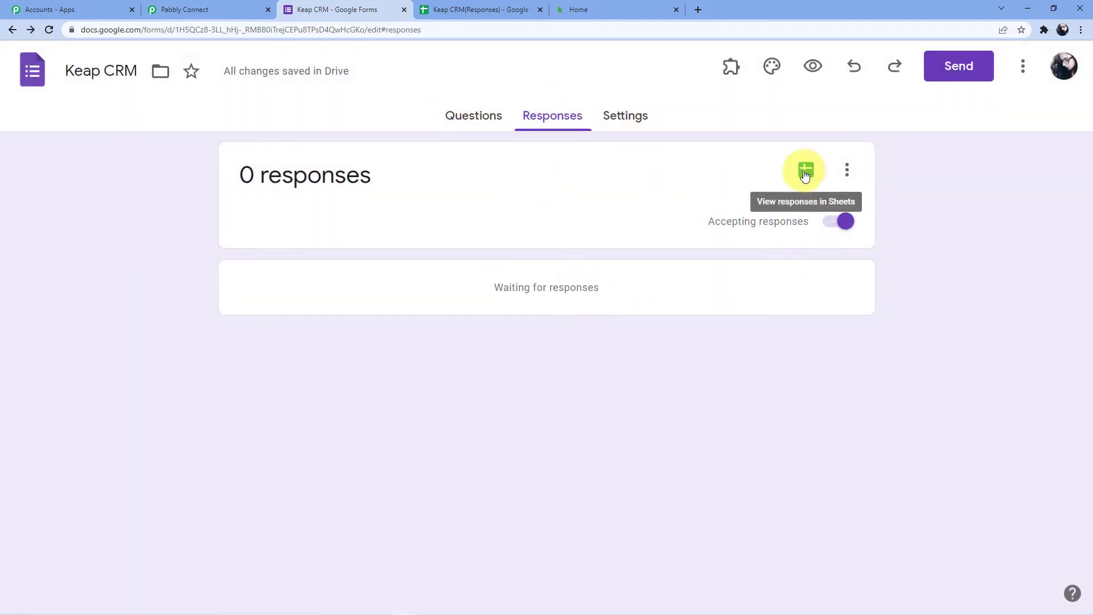
# - Open the form's linked responses spreadsheet in Google Sheets
pyautogui.click(482, 123)
pyautogui.click(523, 114)
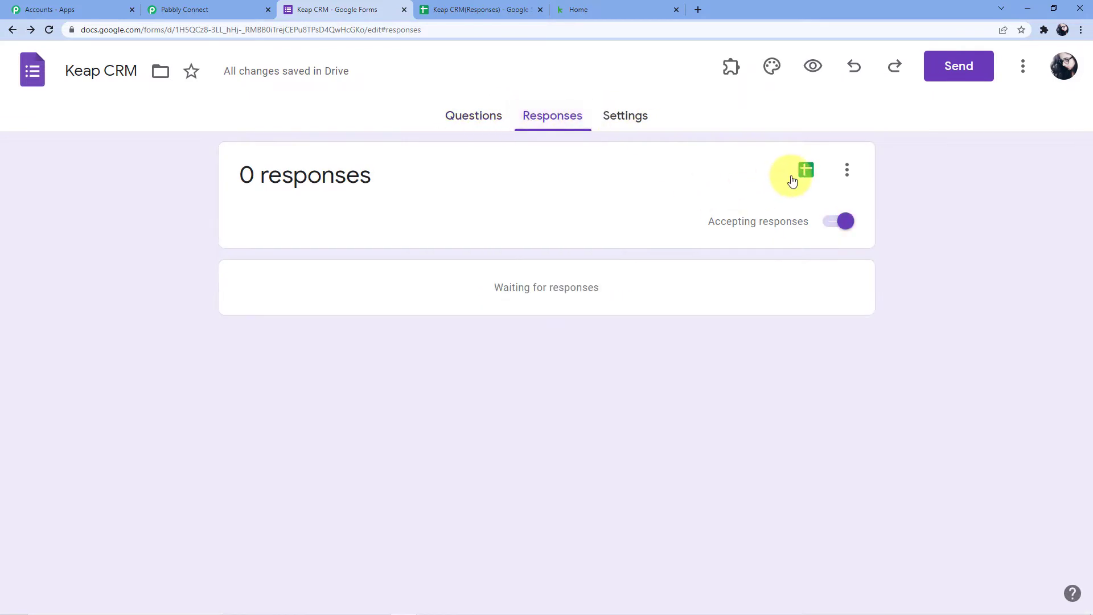
pyautogui.click(807, 171)
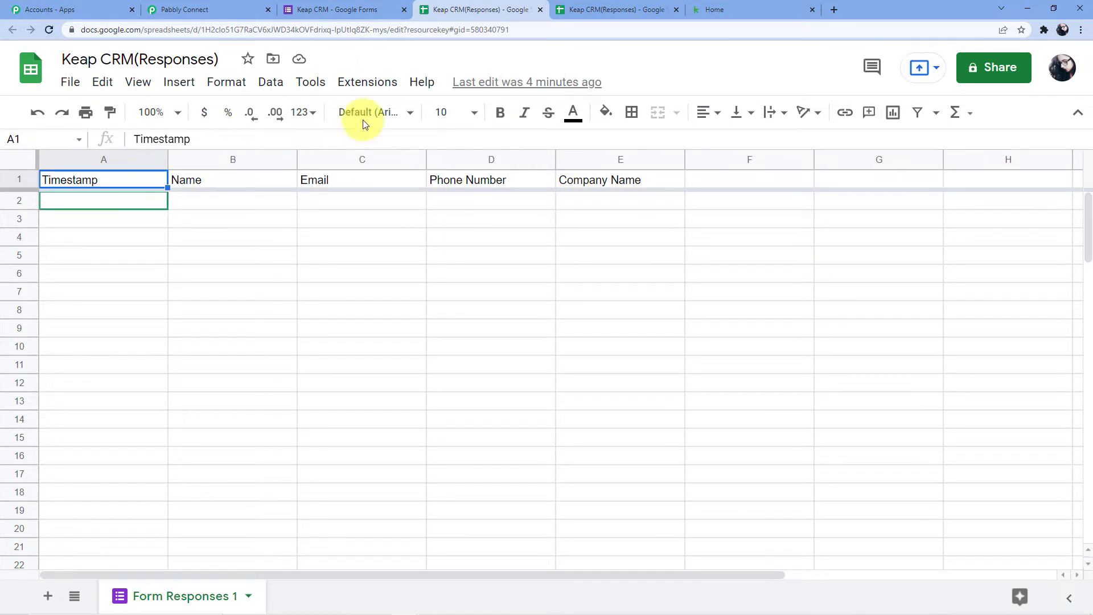
# - Close the duplicate Keap CRM(Responses) spreadsheet tab
pyautogui.click(336, 10)
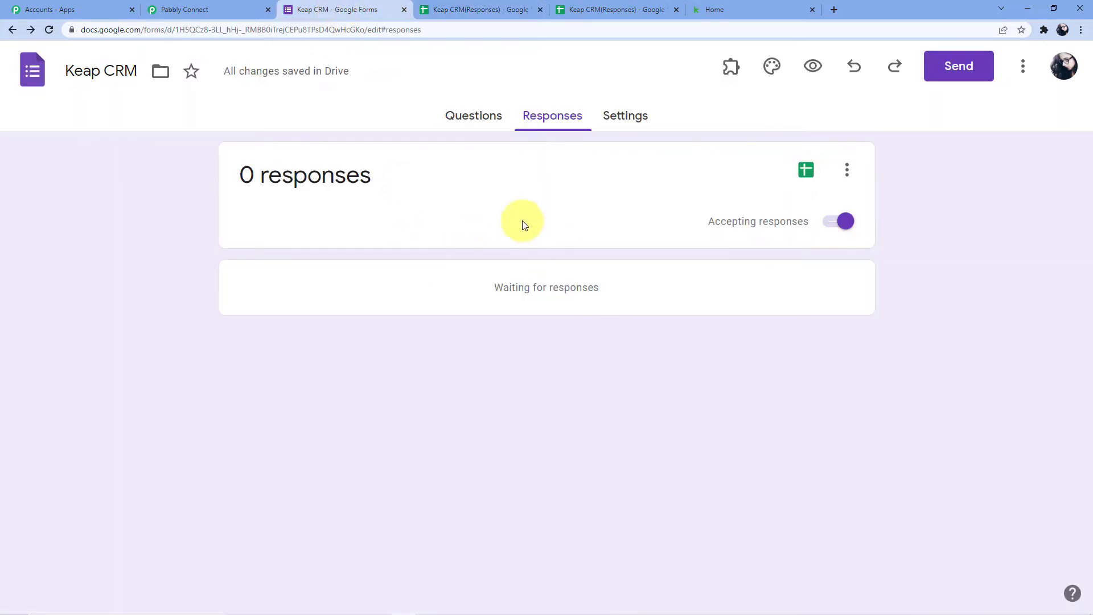
pyautogui.click(474, 114)
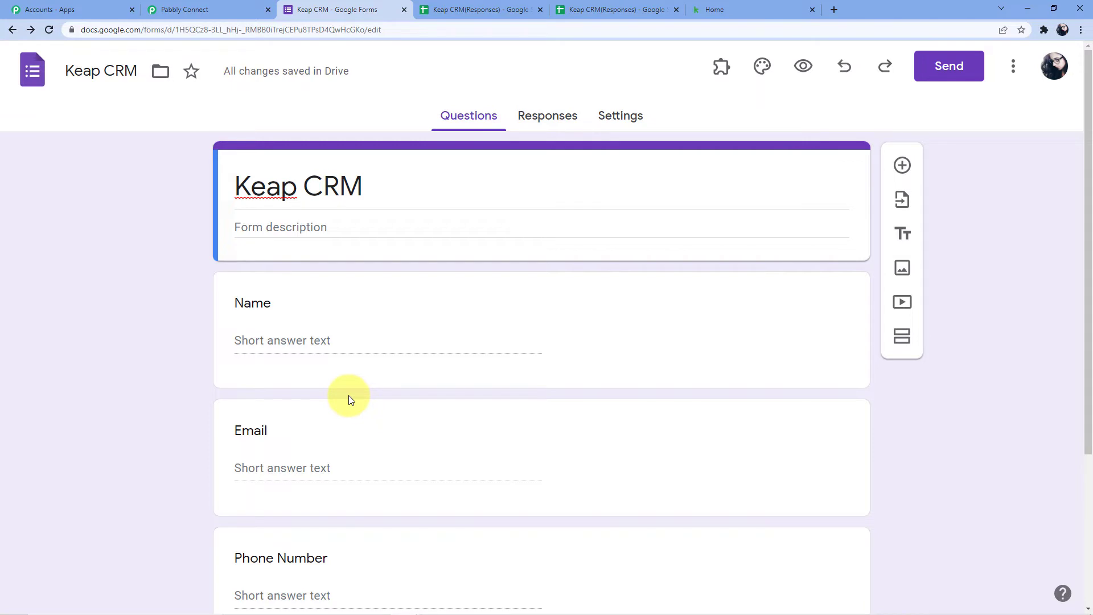
pyautogui.click(478, 7)
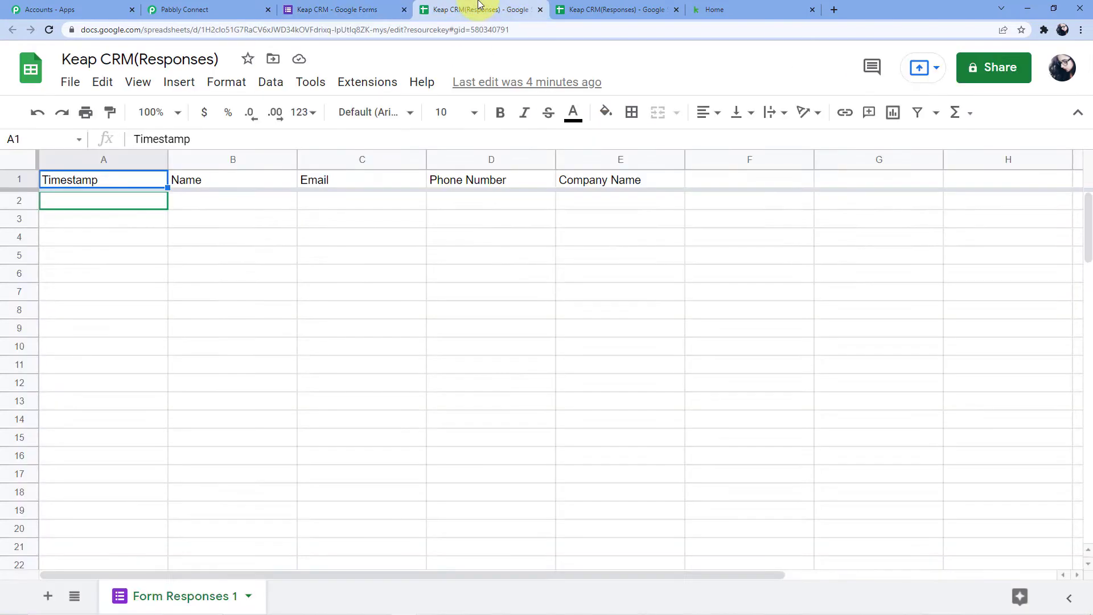
pyautogui.click(676, 10)
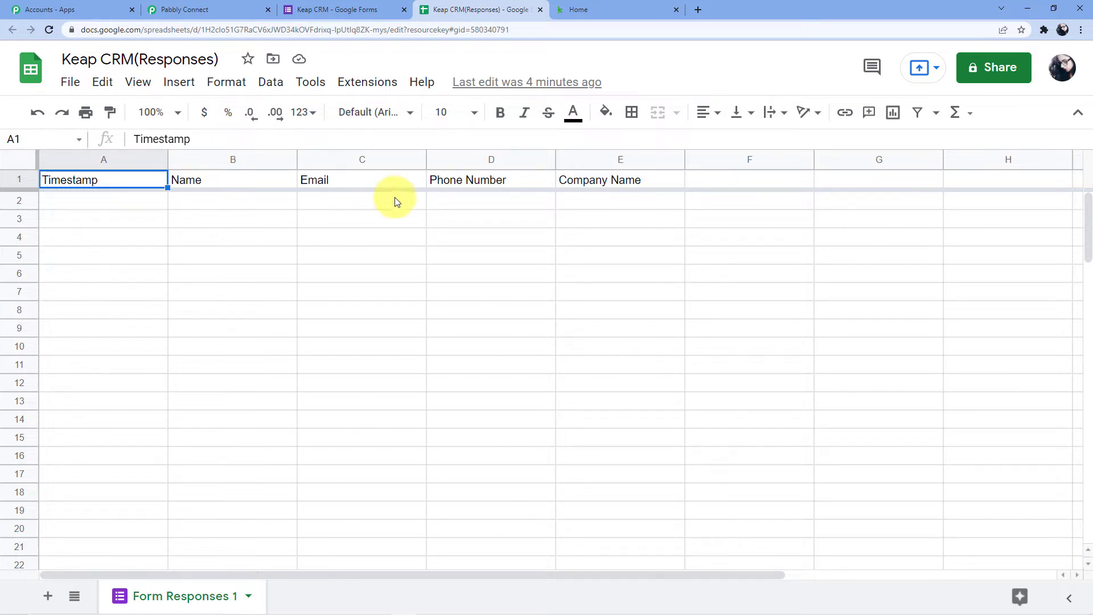
# - Preview the Keap CRM form as a respondent would see it
pyautogui.click(361, 11)
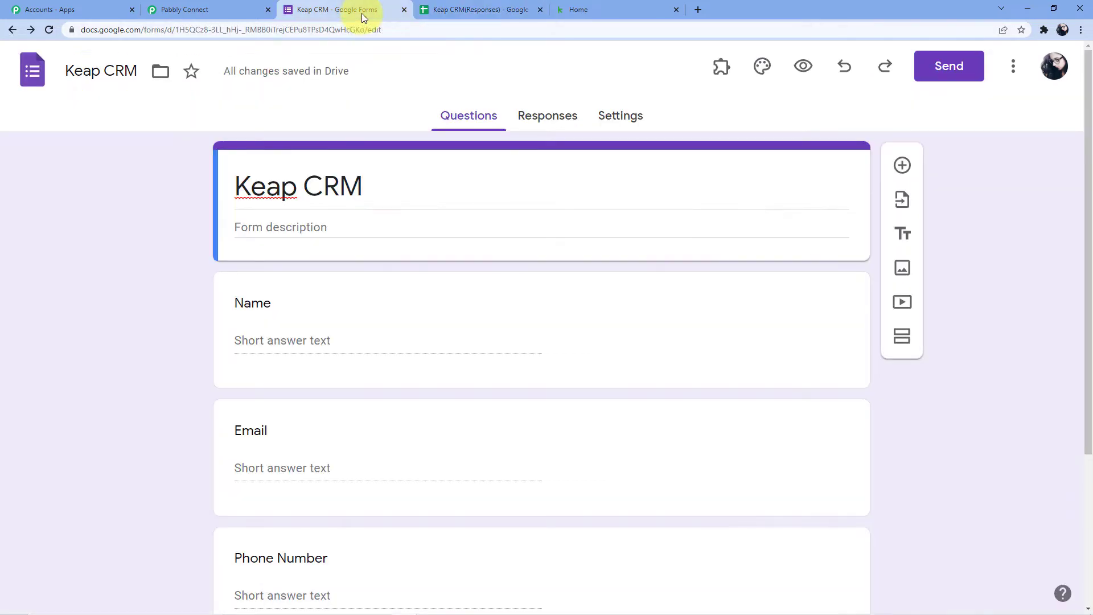
pyautogui.click(298, 342)
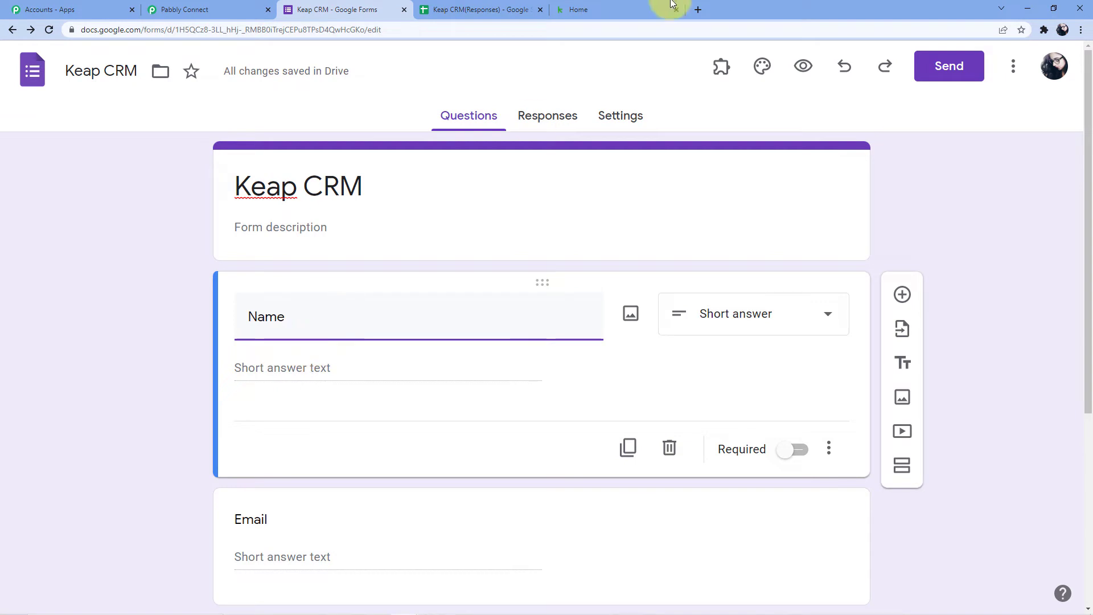
pyautogui.click(815, 67)
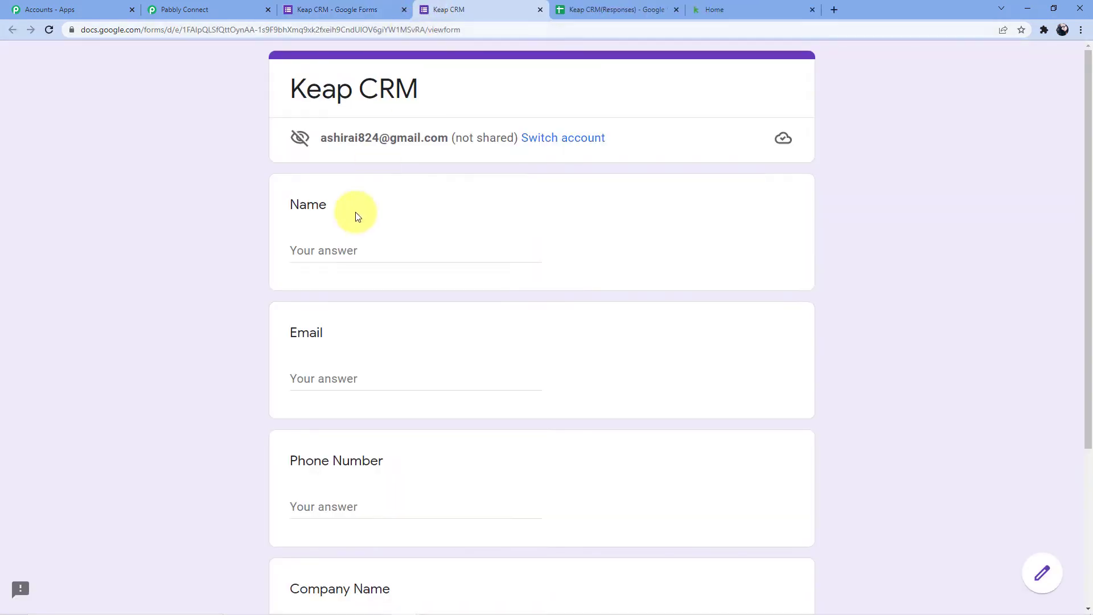
# - Enter the respondent's full name and e-mail address in the form preview
pyautogui.click(345, 249)
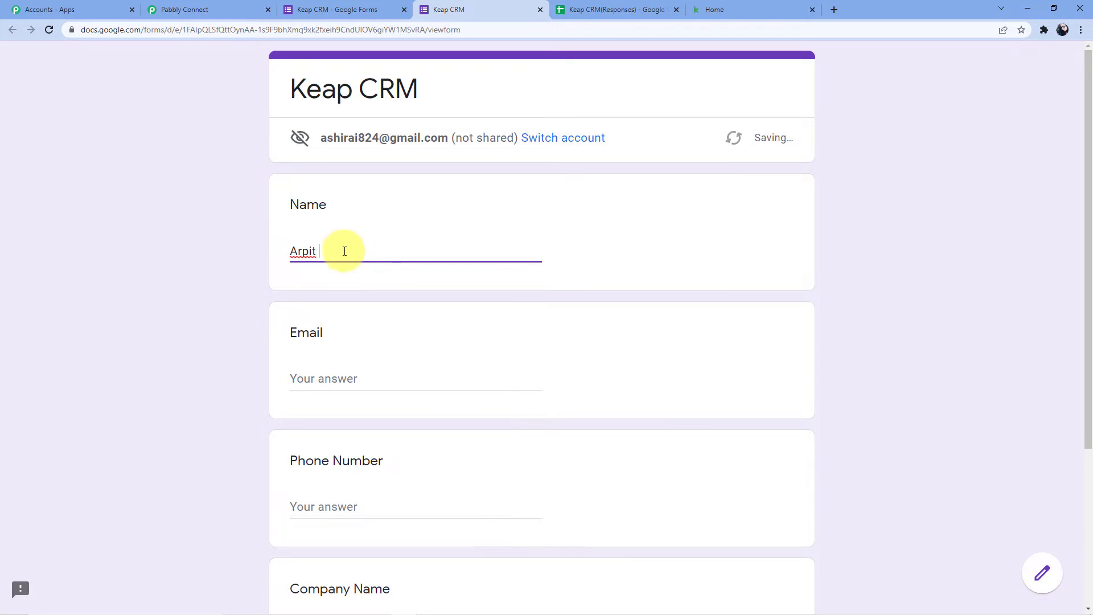
pyautogui.click(336, 378)
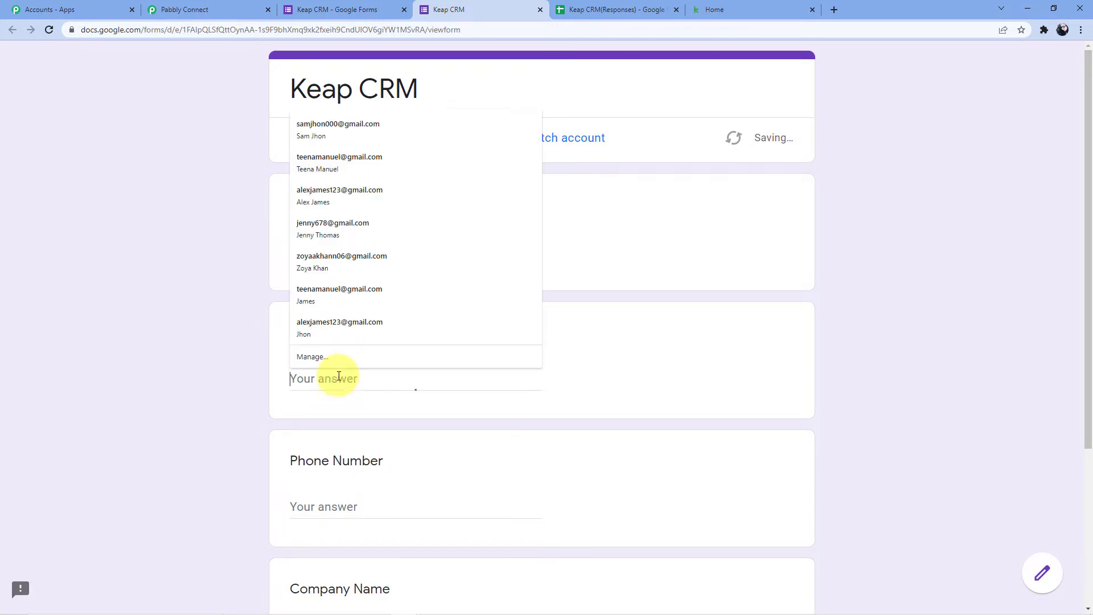
pyautogui.click(675, 244)
pyautogui.click(351, 254)
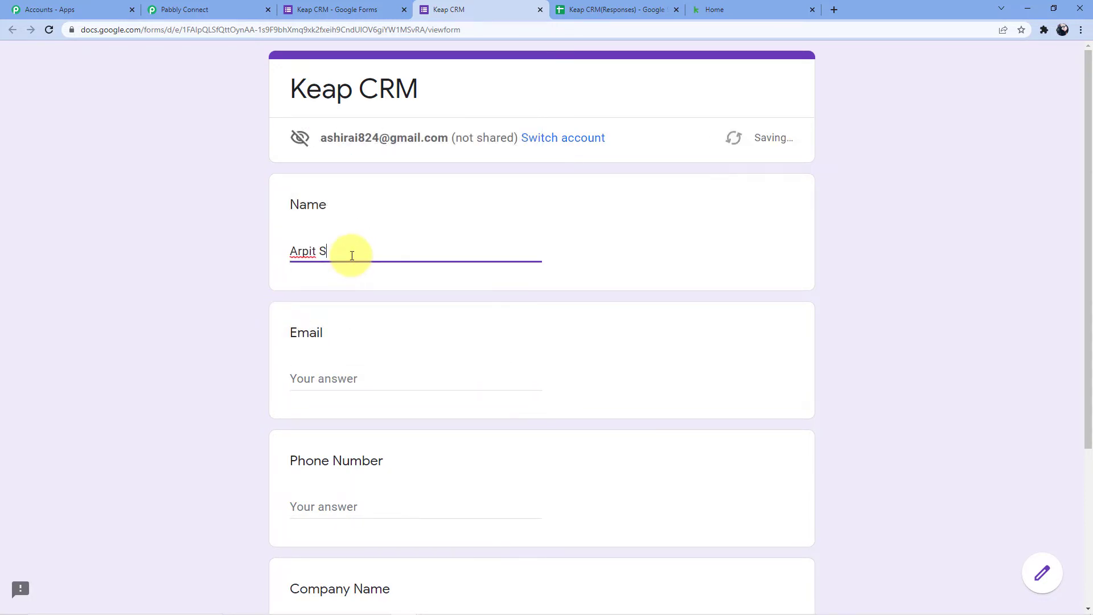
pyautogui.click(321, 378)
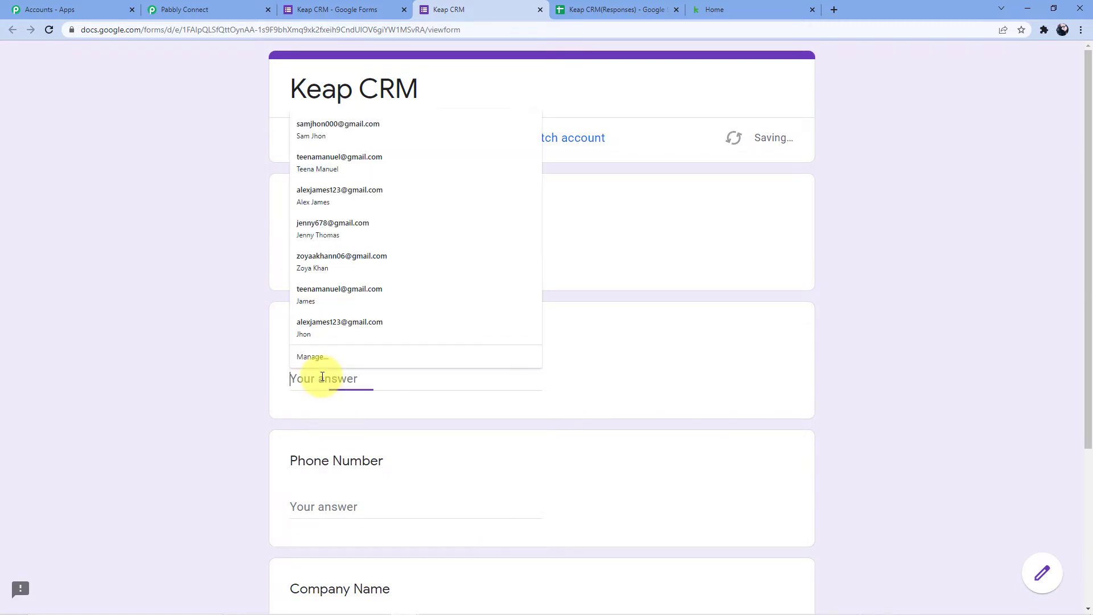
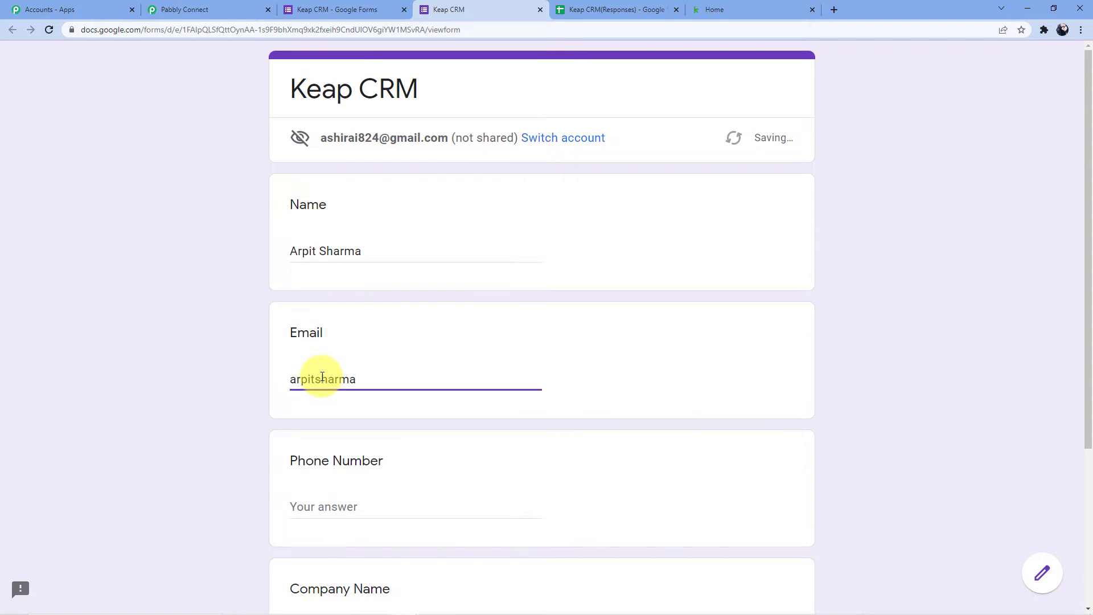
# - Enter a phone number and the company name 'Pabbly Connect'
pyautogui.scroll(-3, 320, 375)
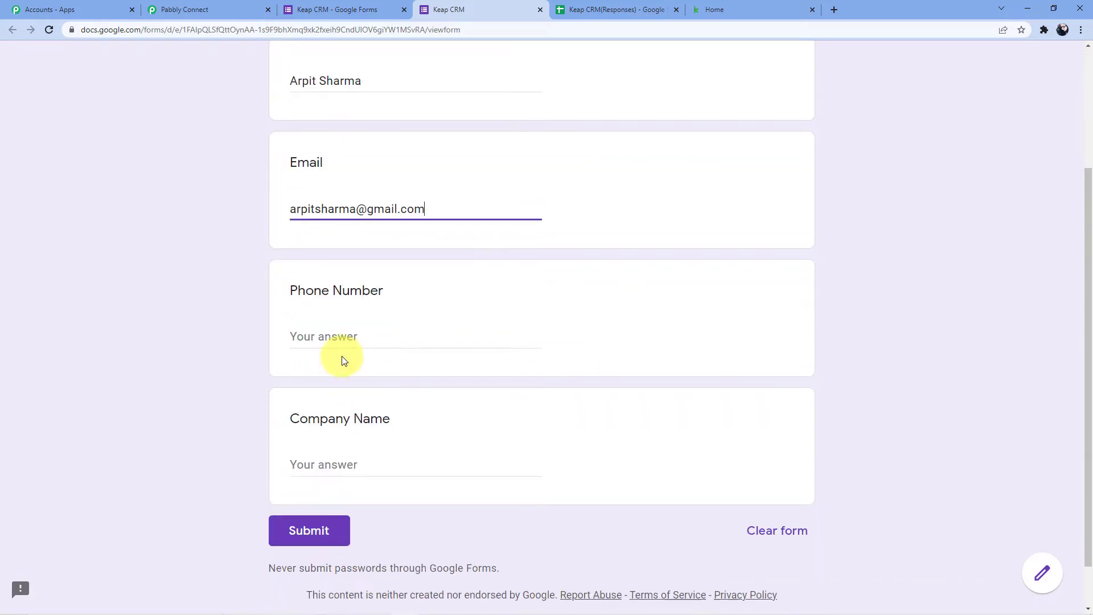
pyautogui.click(343, 334)
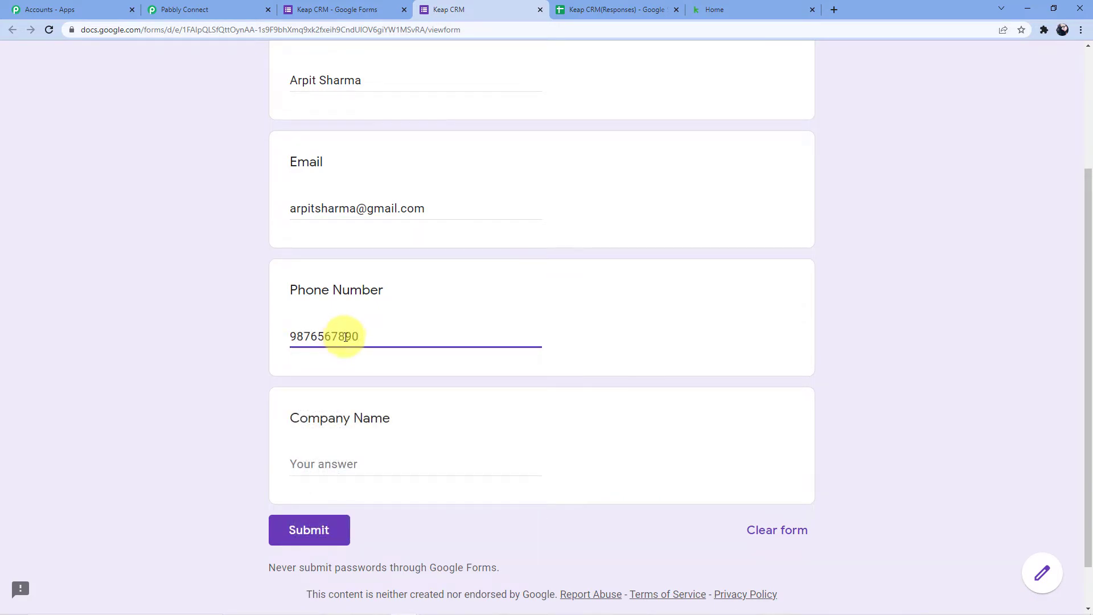
pyautogui.click(366, 470)
pyautogui.write('P')
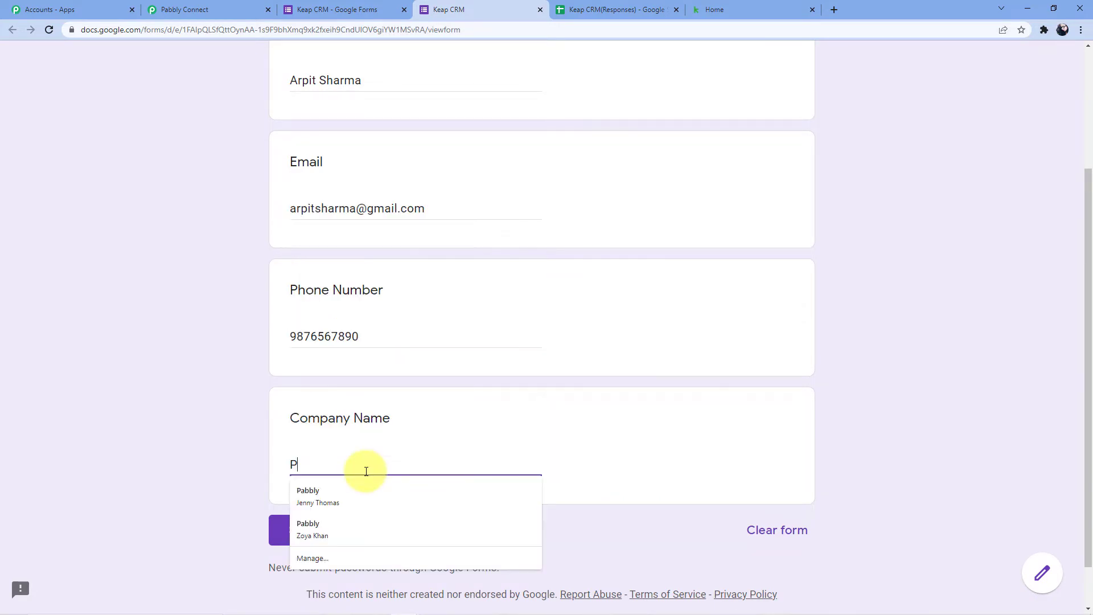
pyautogui.write('ab b l')
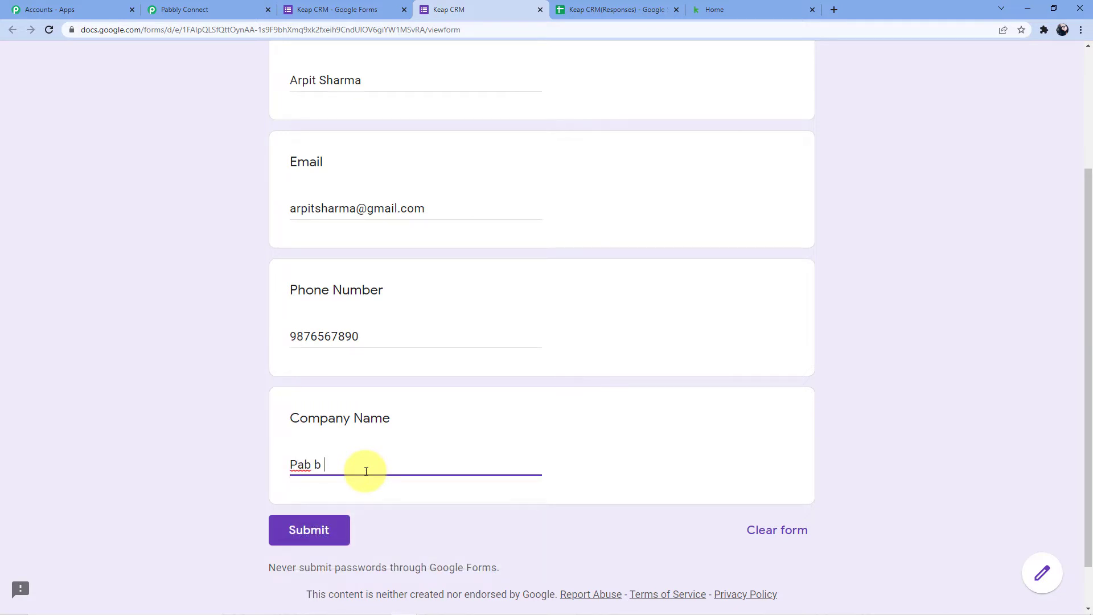
pyautogui.press('BackSpace')
pyautogui.press('BackSpace')
pyautogui.press('BackSpace')
pyautogui.write('bly ')
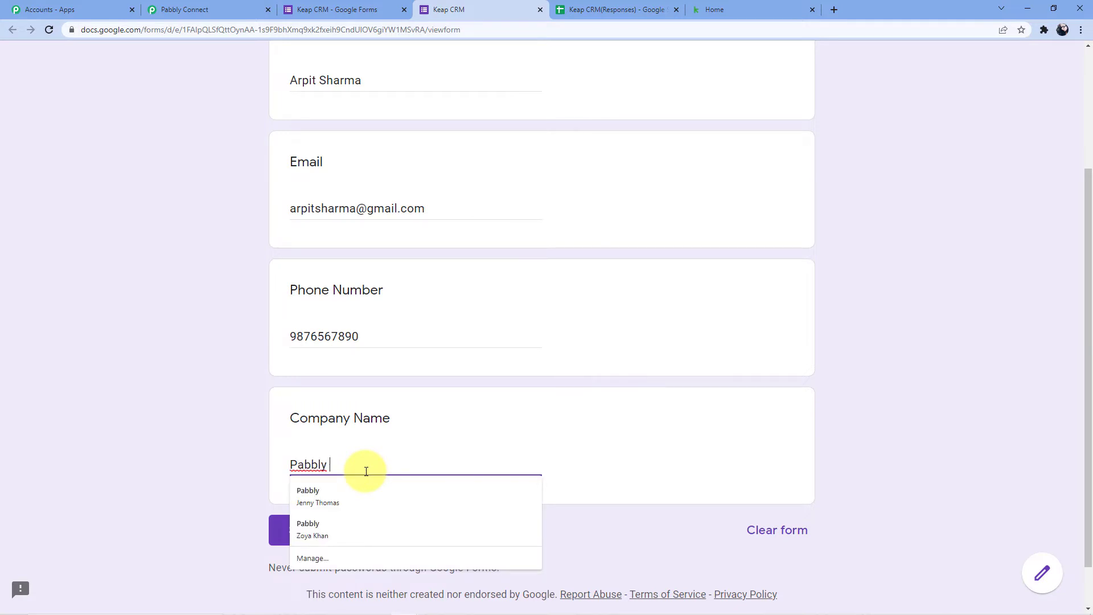
pyautogui.write('Connect')
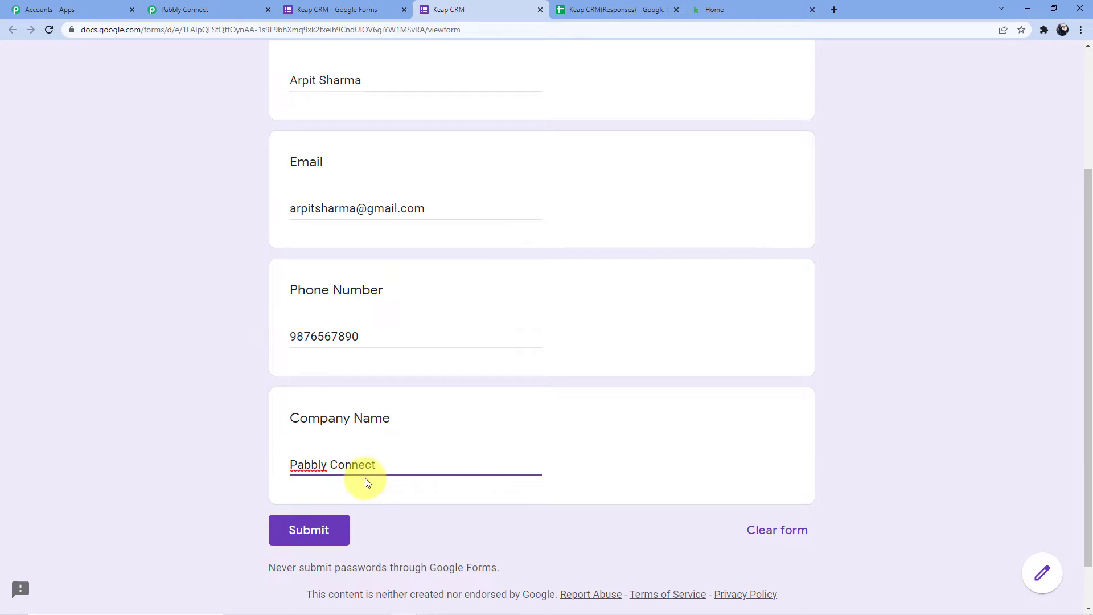
pyautogui.scroll(-1, 364, 481)
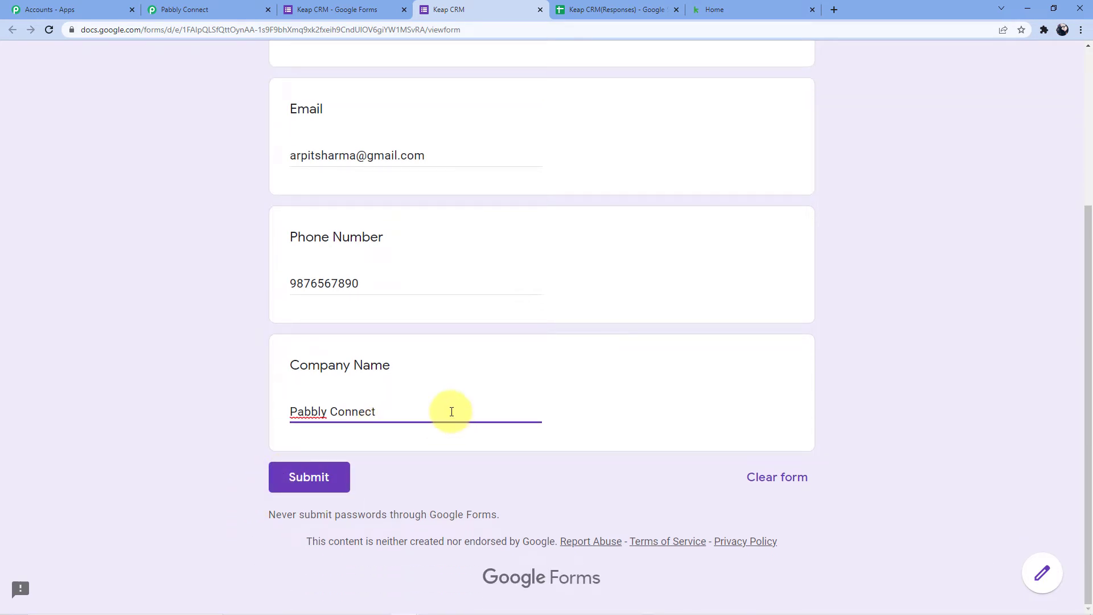
# - Submit the test response and check its name, e-mail, phone and company in cells B2–E2
pyautogui.click(317, 480)
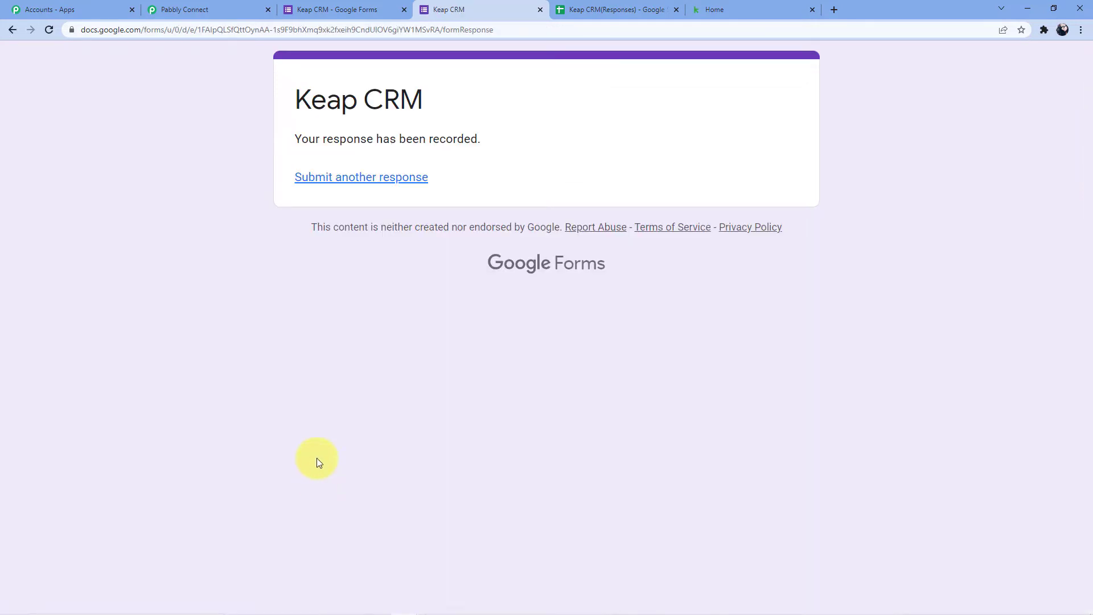
pyautogui.click(602, 10)
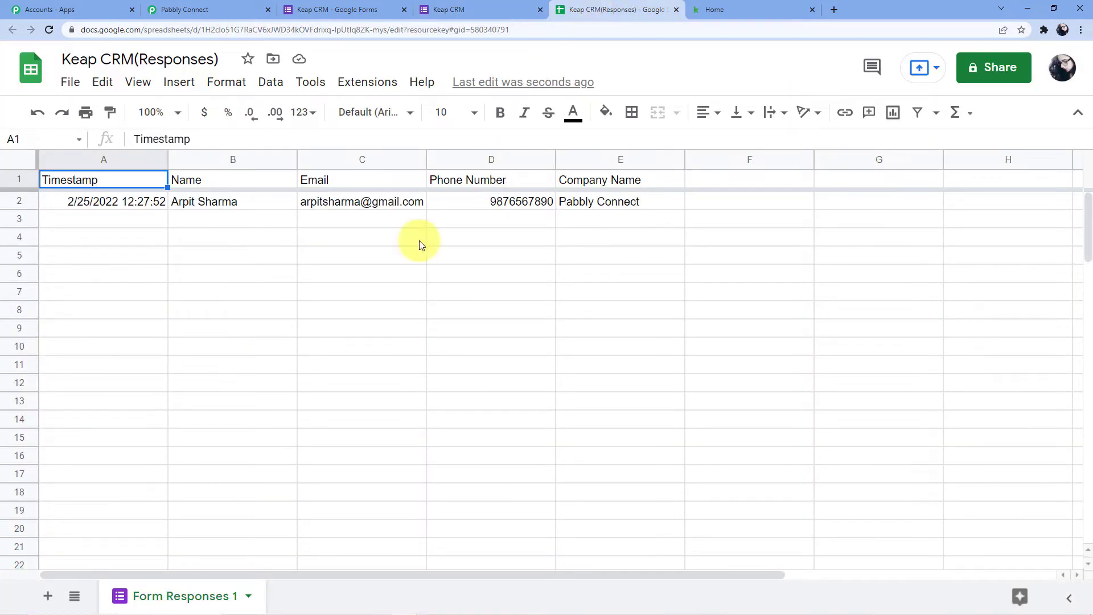
pyautogui.click(229, 202)
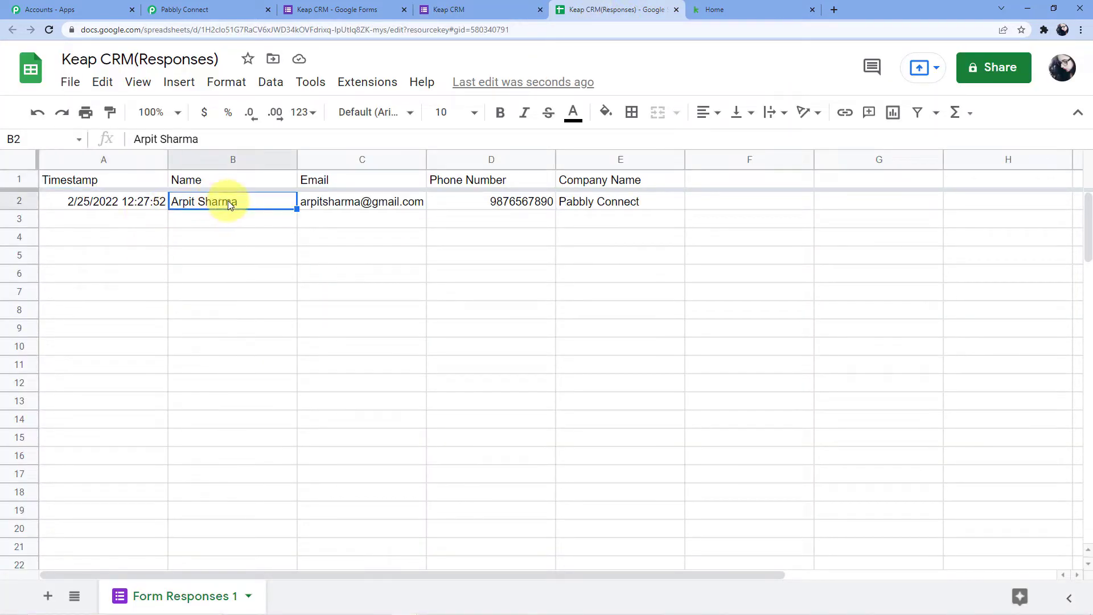
pyautogui.click(379, 202)
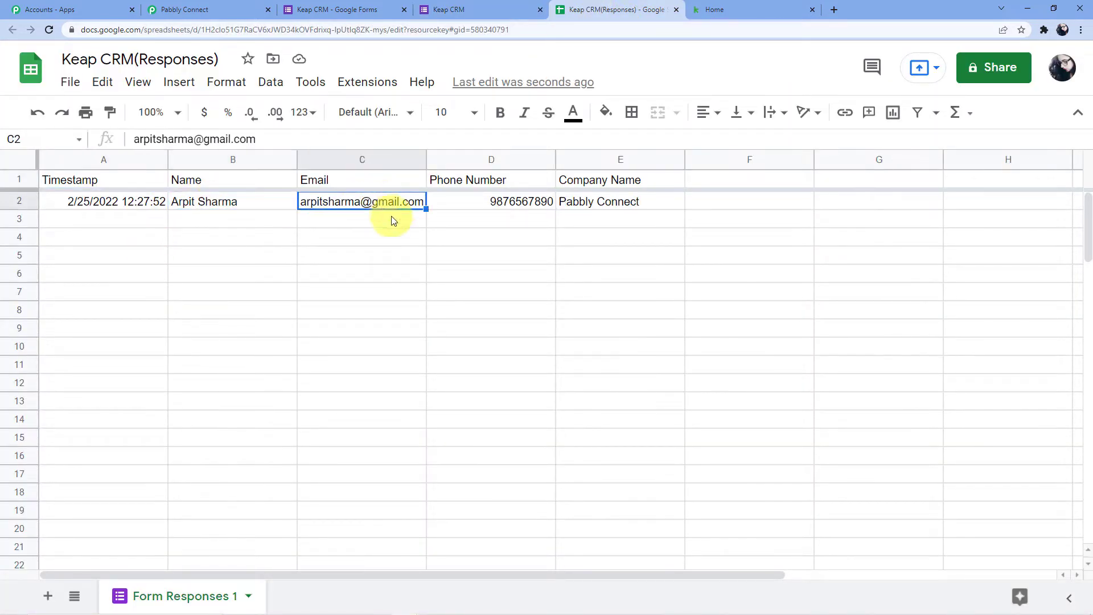
pyautogui.click(525, 205)
pyautogui.click(612, 209)
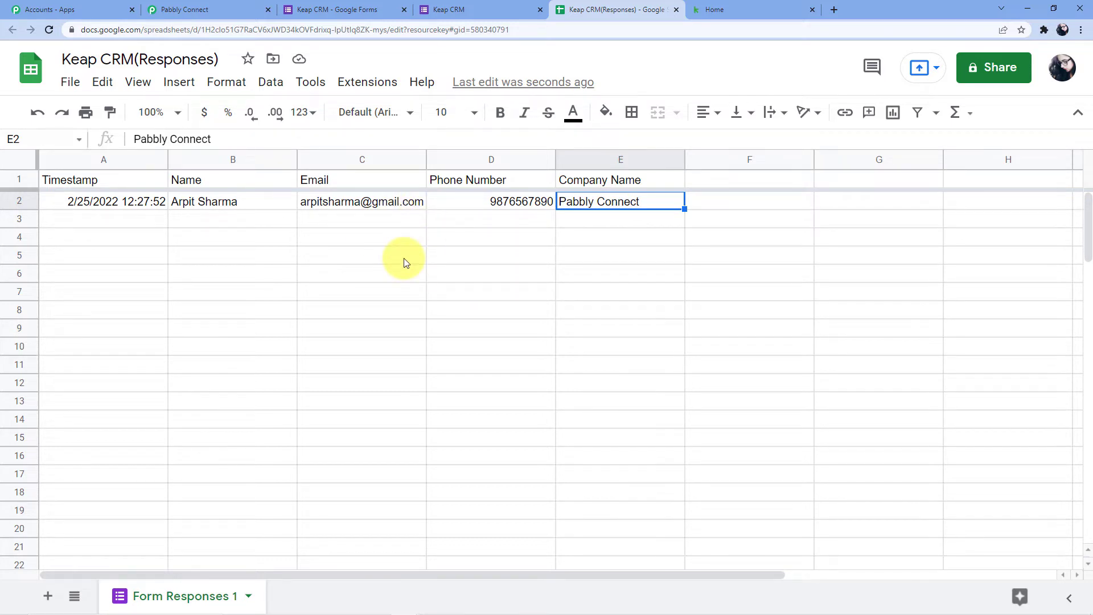
pyautogui.click(335, 9)
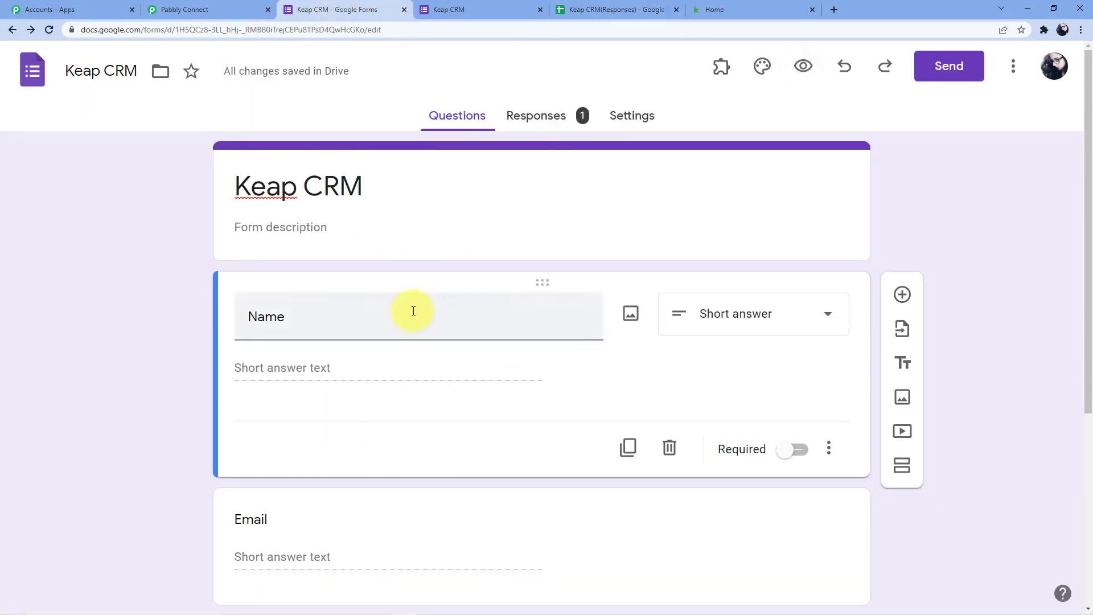
# - Copy the Pabbly Connect webhook URL again and return to the Keap CRM(Responses) spreadsheet
pyautogui.click(614, 10)
pyautogui.click(740, 10)
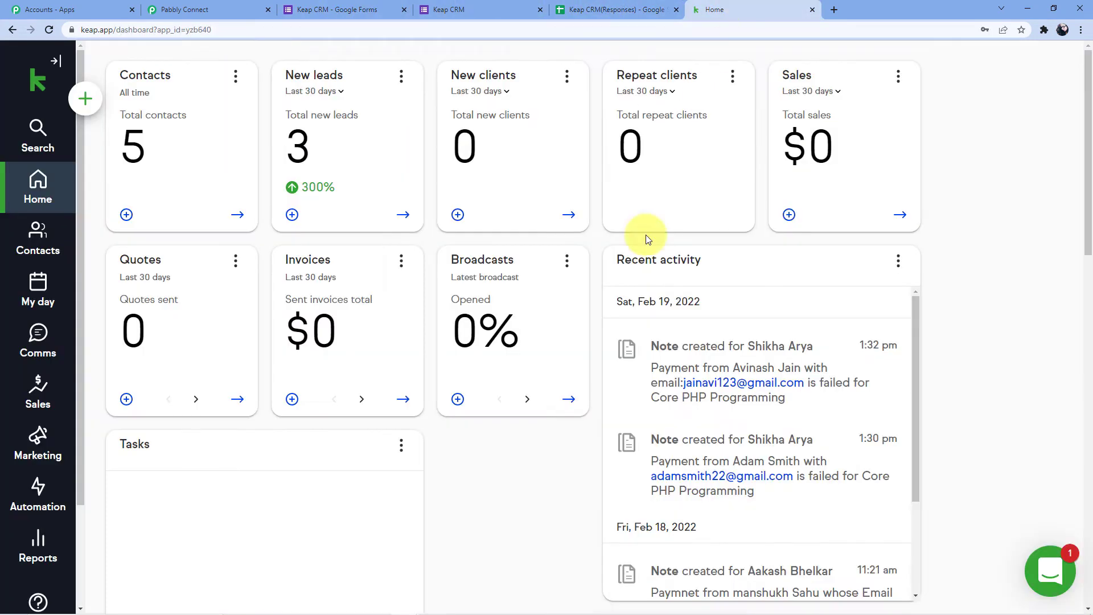
pyautogui.click(617, 10)
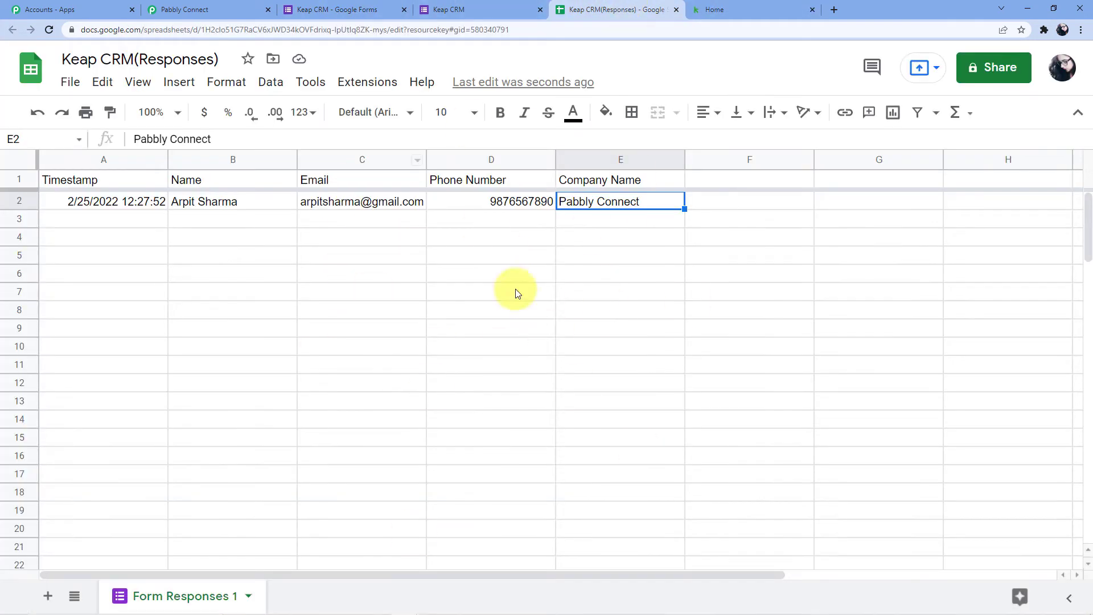
pyautogui.click(190, 10)
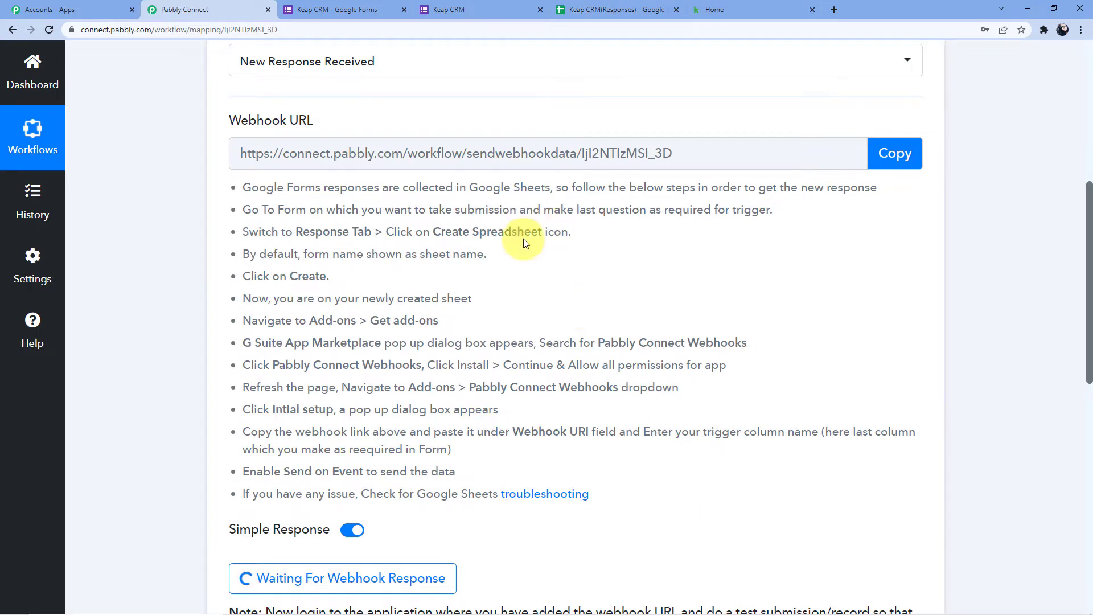
pyautogui.scroll(4, 524, 244)
pyautogui.click(341, 10)
pyautogui.click(617, 10)
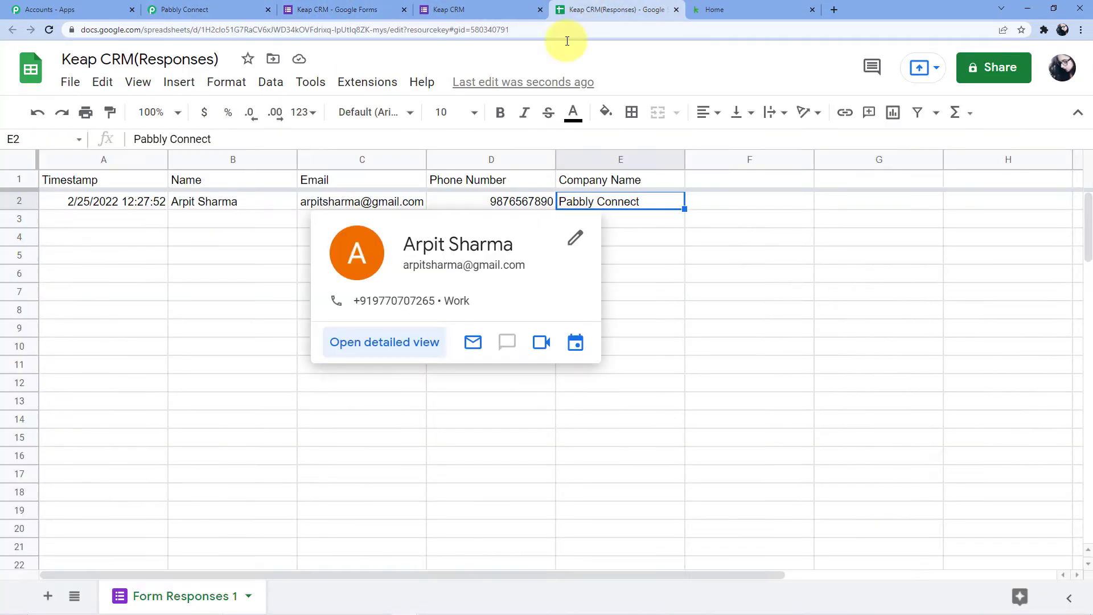
pyautogui.click(190, 9)
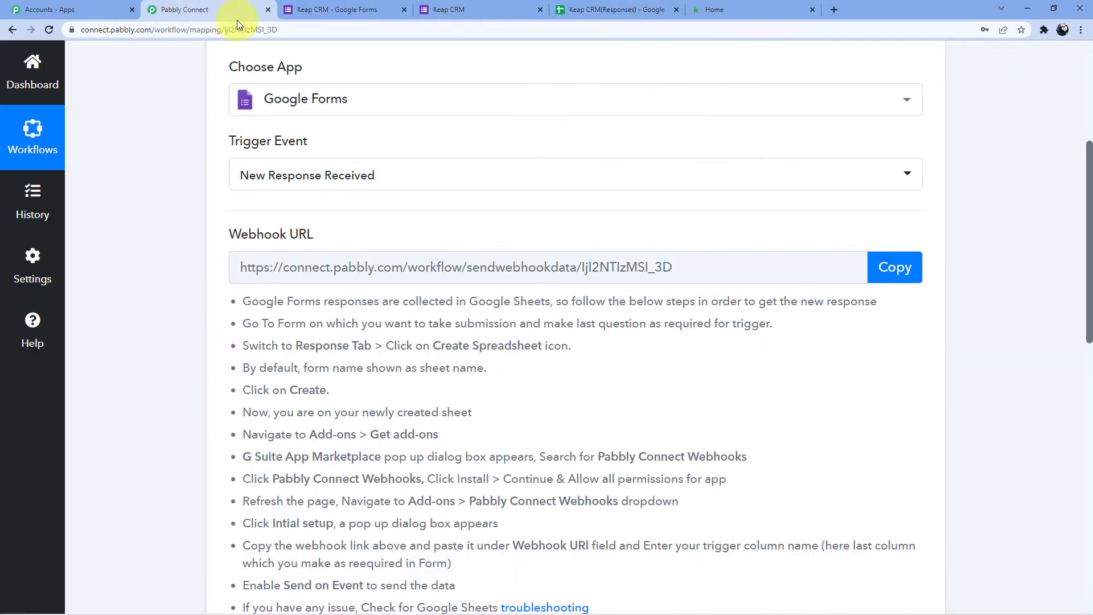
pyautogui.click(893, 275)
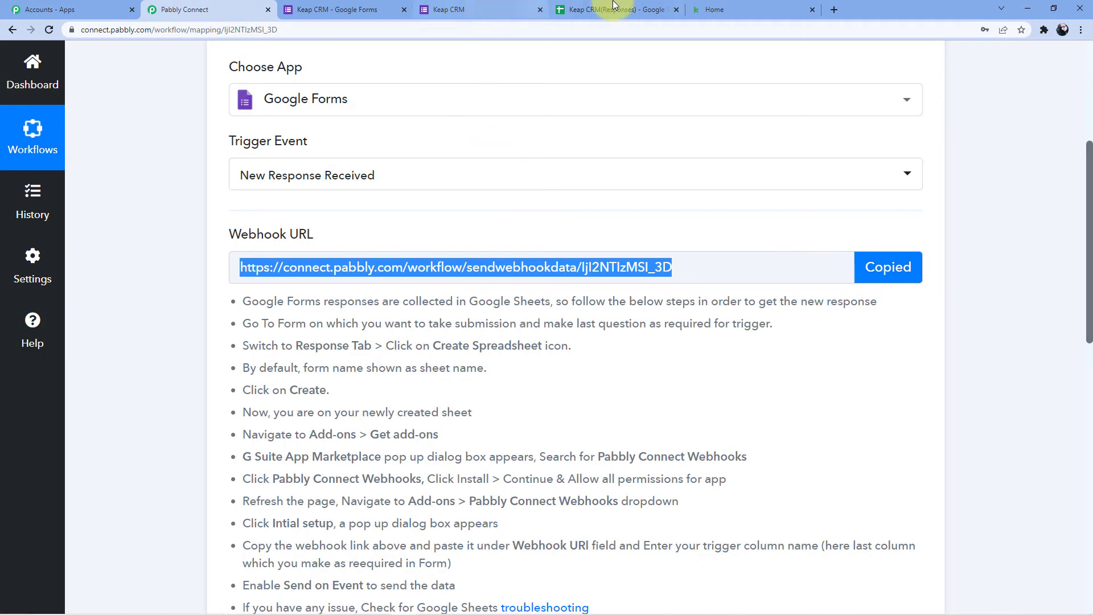
pyautogui.click(614, 7)
pyautogui.click(352, 83)
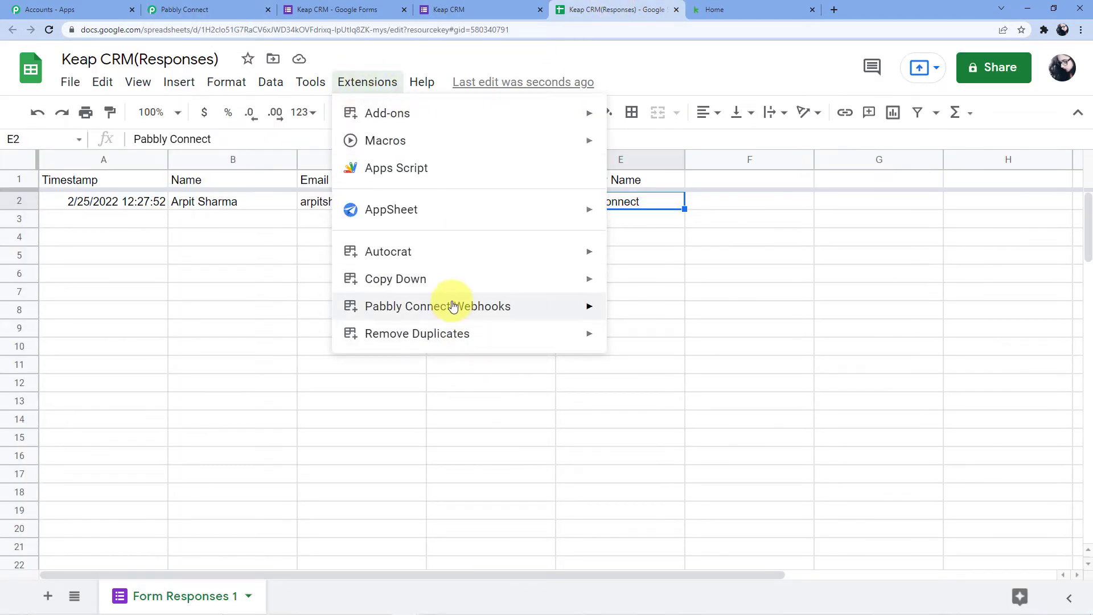
pyautogui.moveTo(453, 306)
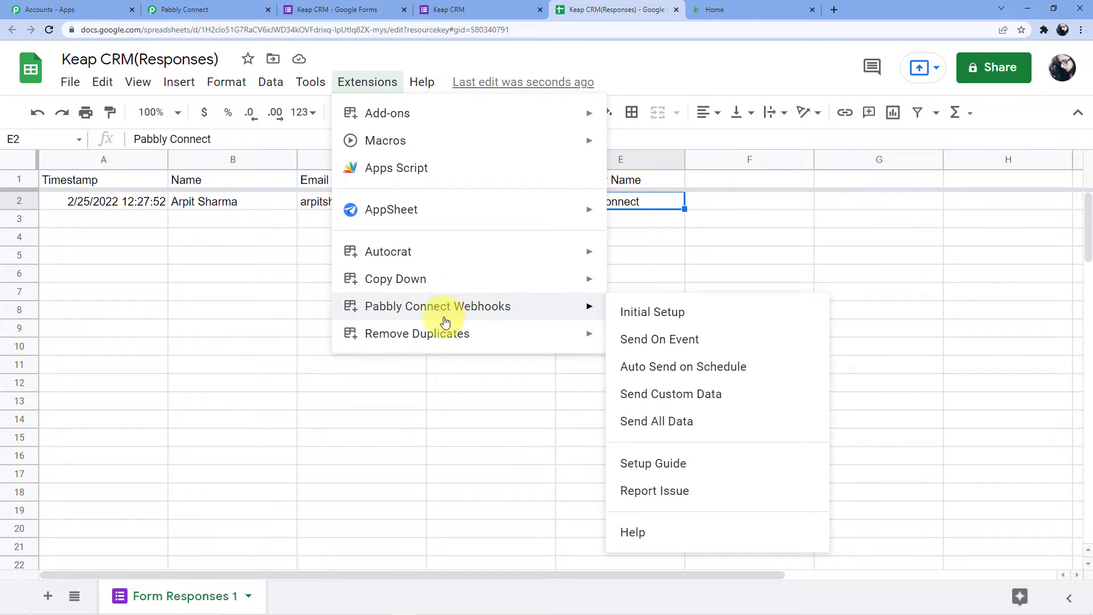
pyautogui.moveTo(454, 112)
pyautogui.click(667, 120)
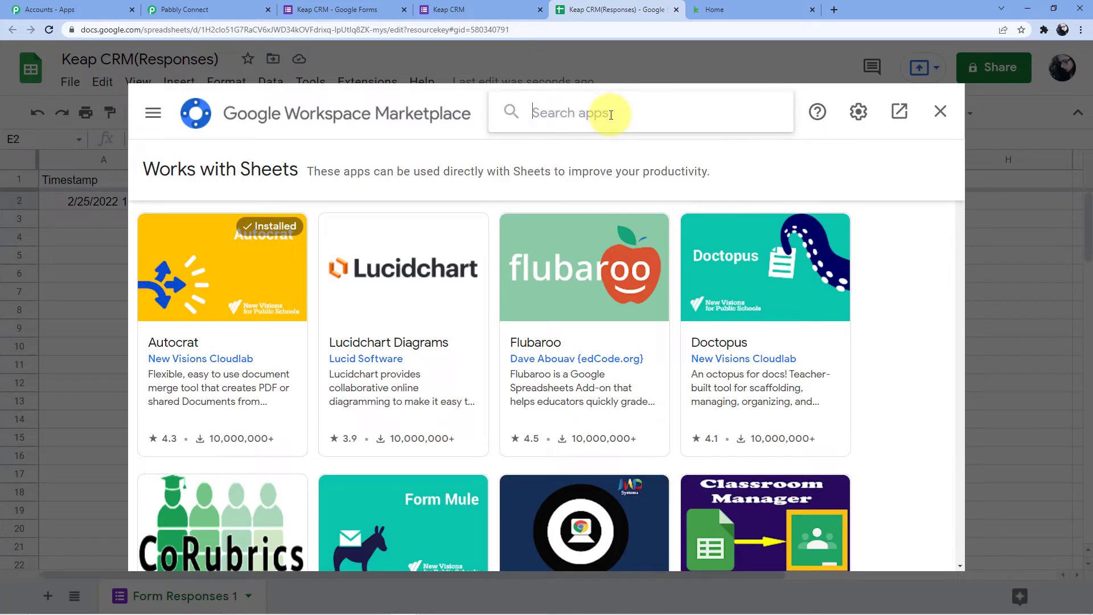
pyautogui.click(610, 115)
pyautogui.write('Pabbly')
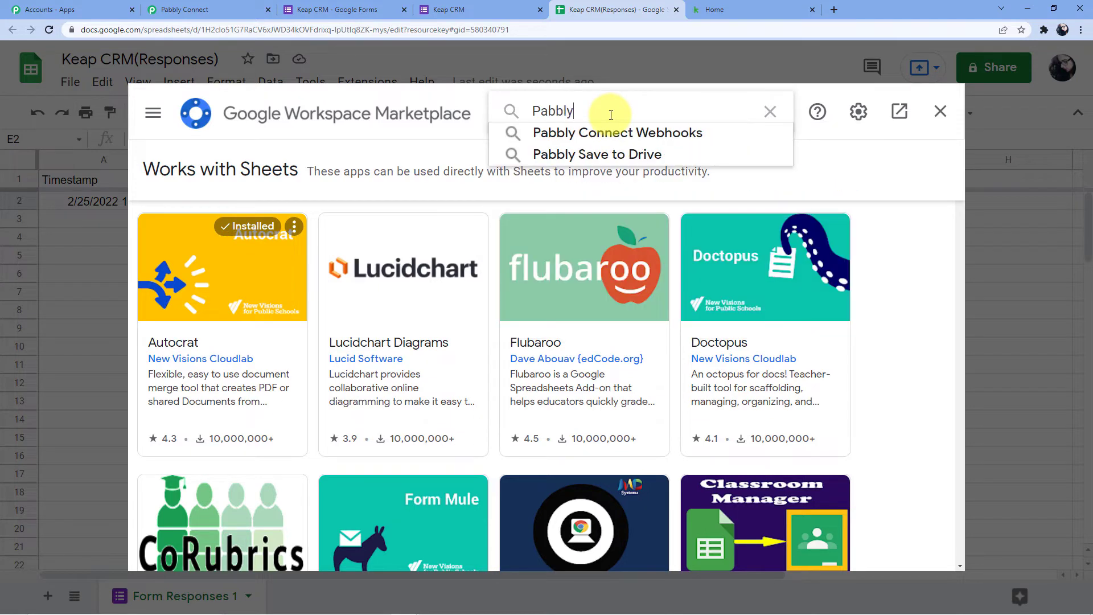
pyautogui.click(606, 135)
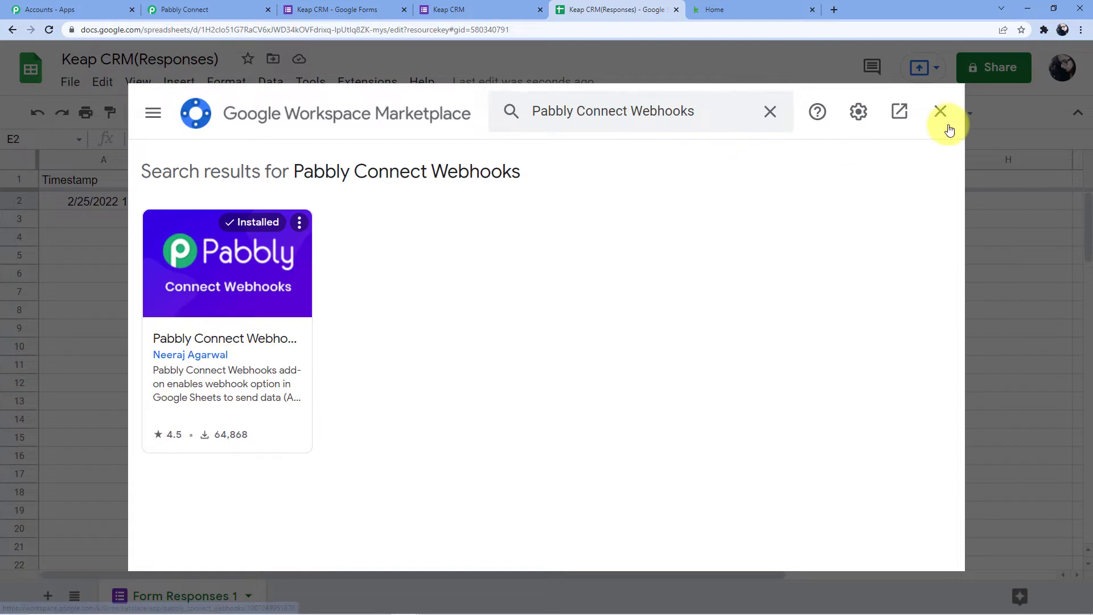
pyautogui.click(940, 111)
pyautogui.click(365, 84)
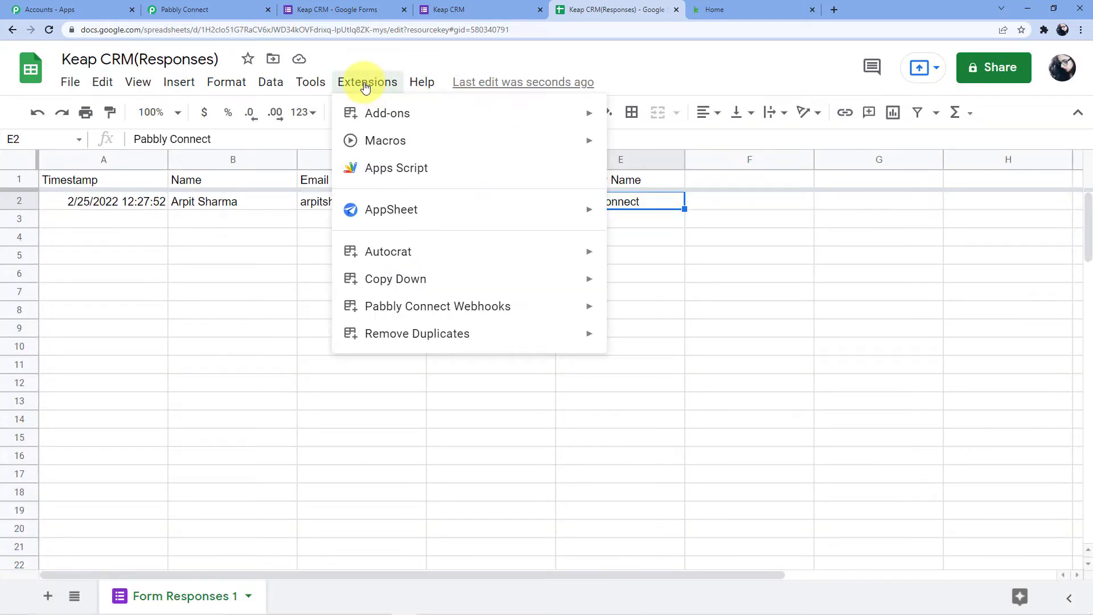
# - Open the Pabbly Connect Webhooks Initial Setup and clear the old webhook URL and trigger column
pyautogui.moveTo(470, 301)
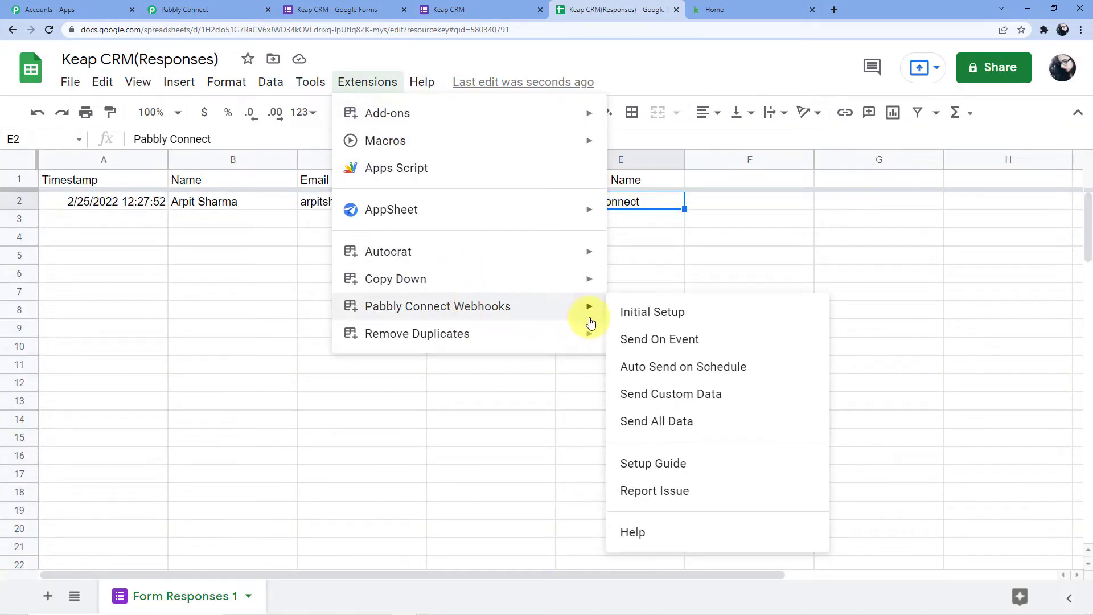
pyautogui.click(665, 314)
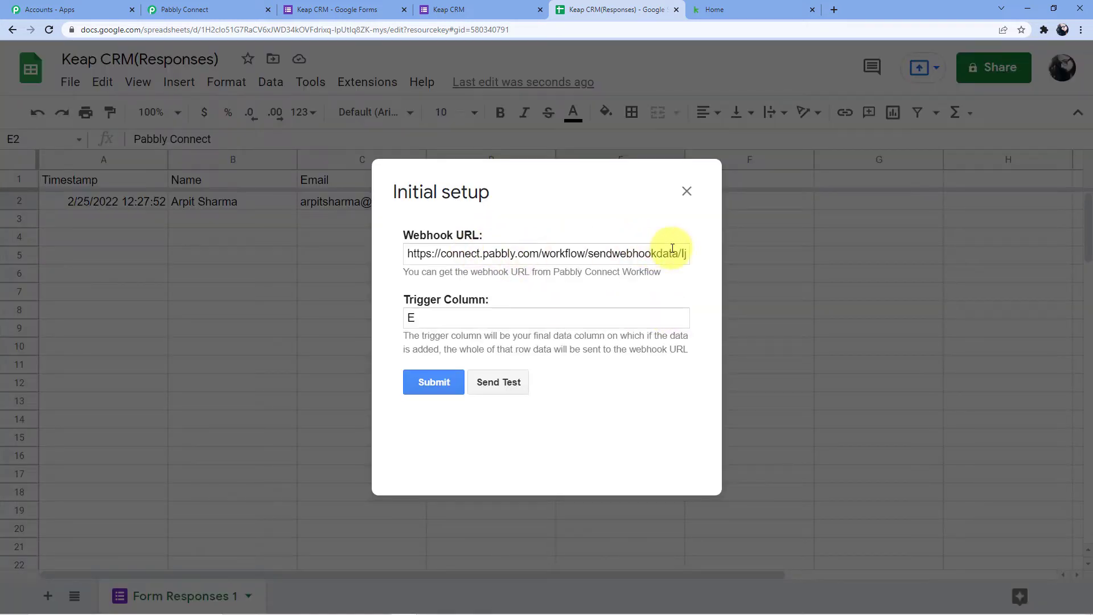
pyautogui.moveTo(682, 253); pyautogui.dragTo(349, 261)
pyautogui.press('BackSpace')
pyautogui.moveTo(562, 252); pyautogui.dragTo(383, 260)
pyautogui.press('BackSpace')
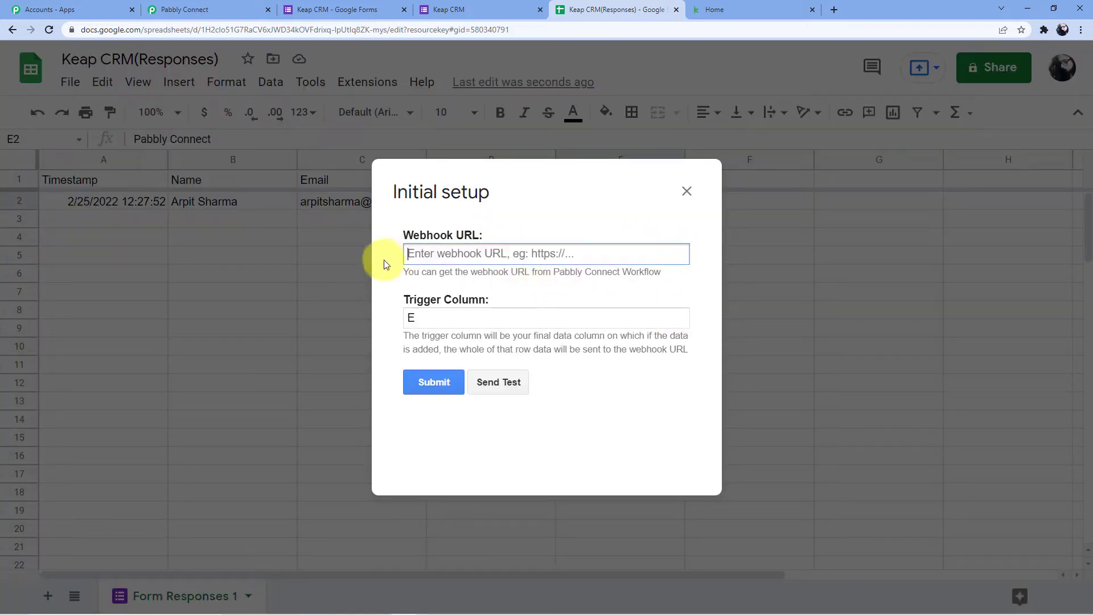
pyautogui.click(422, 315)
pyautogui.press('BackSpace')
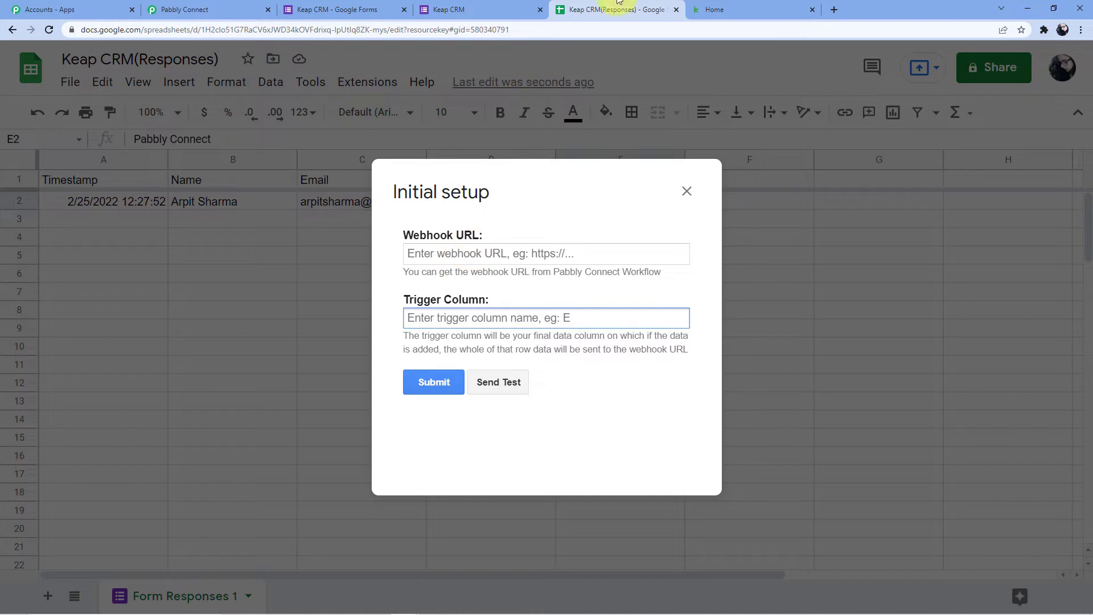
# - Paste the workflow's webhook URL, set trigger column E, and submit the setup
pyautogui.click(223, 5)
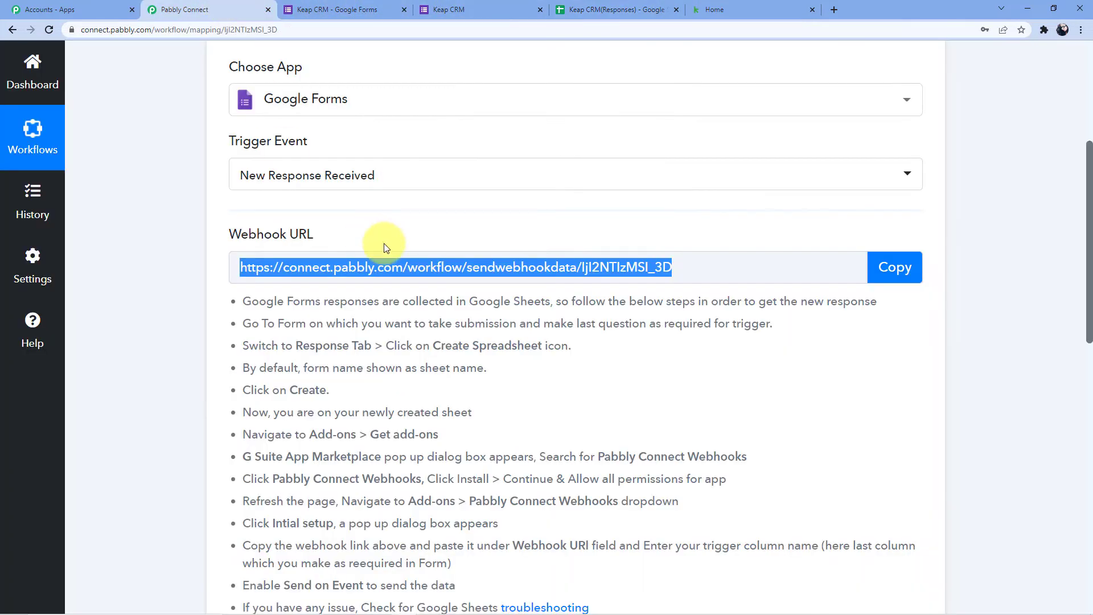
pyautogui.click(899, 268)
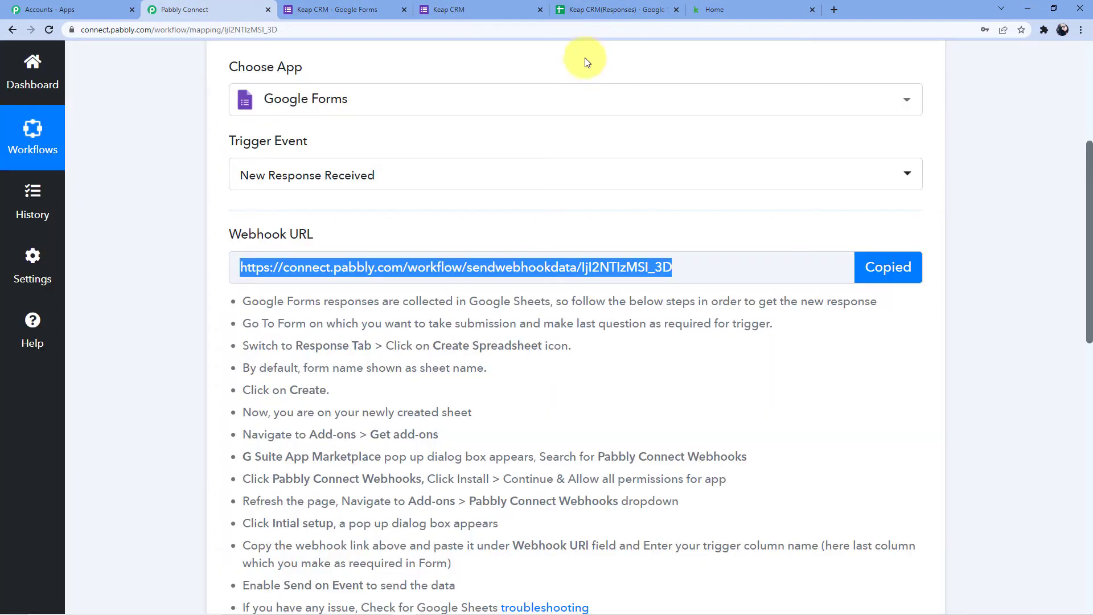
pyautogui.click(637, 9)
pyautogui.click(483, 252)
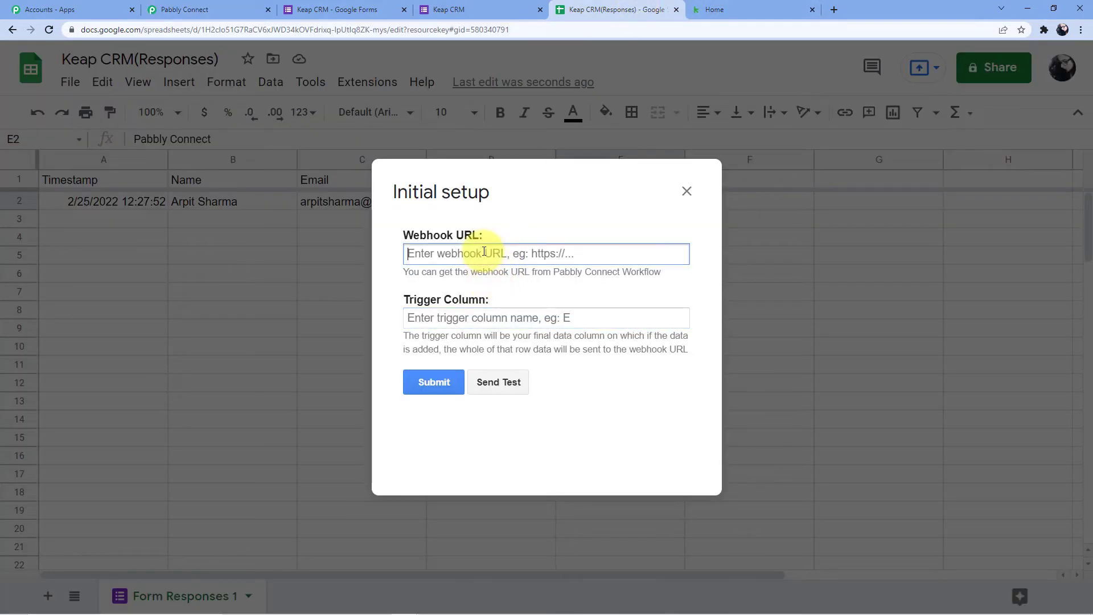
pyautogui.hotkey('ctrl', 'v')
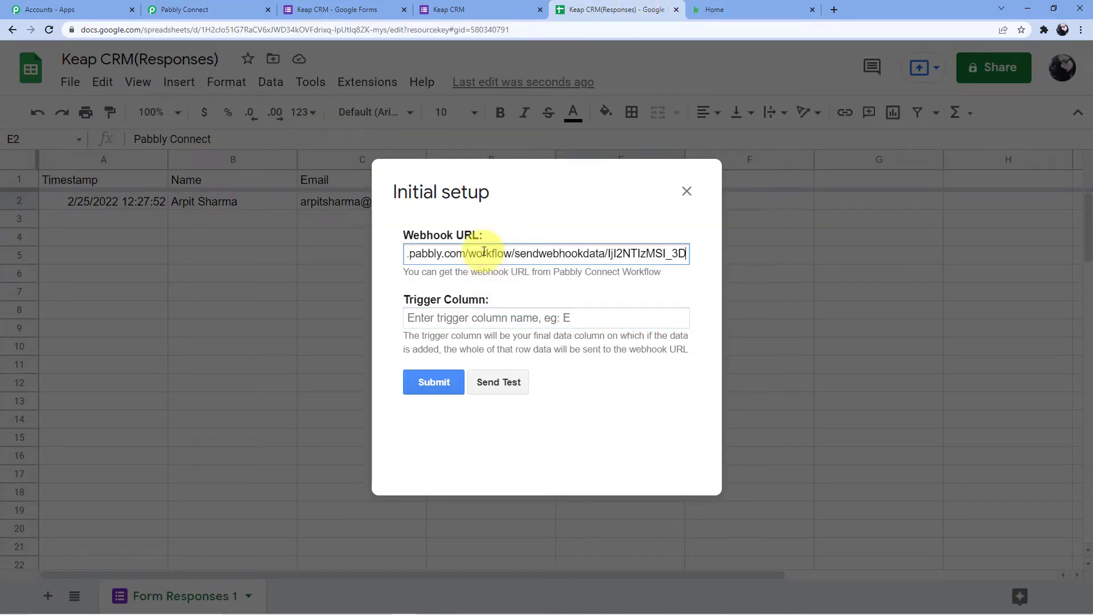
pyautogui.click(448, 317)
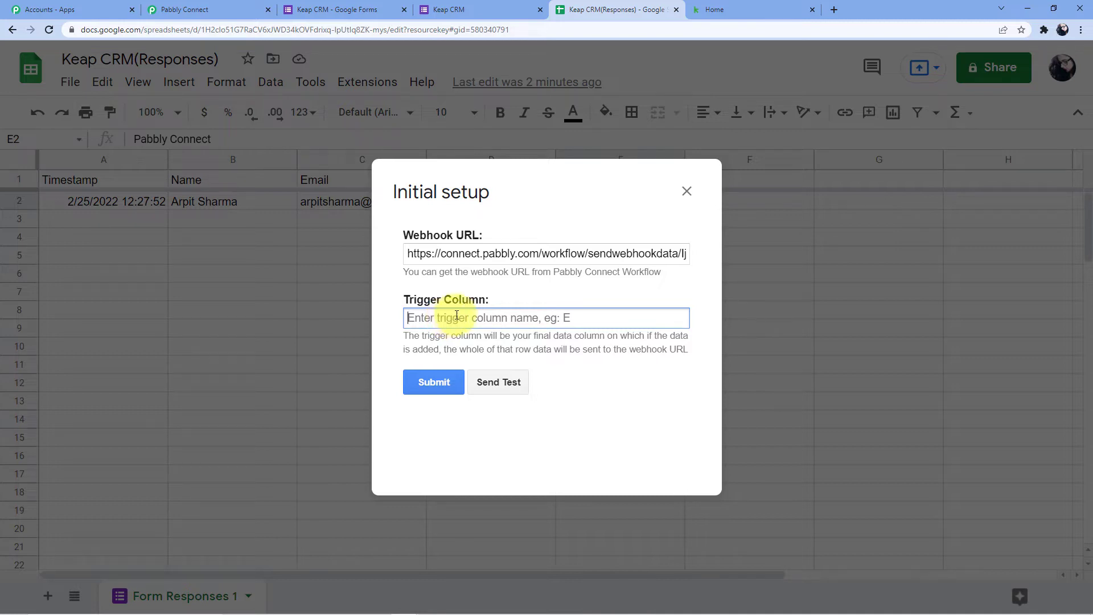
pyautogui.write('E')
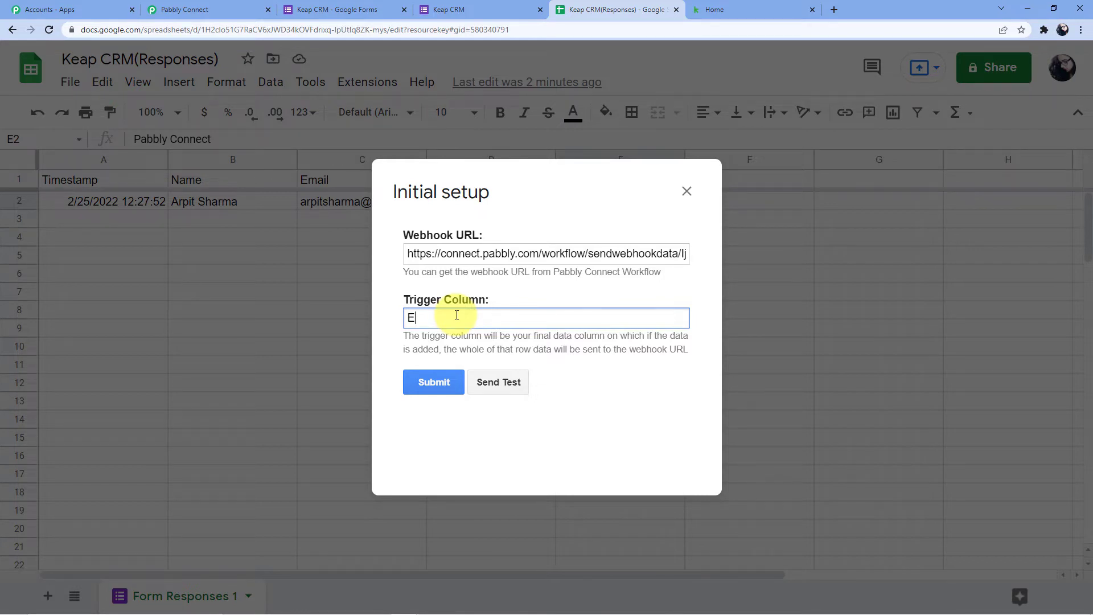
pyautogui.click(424, 391)
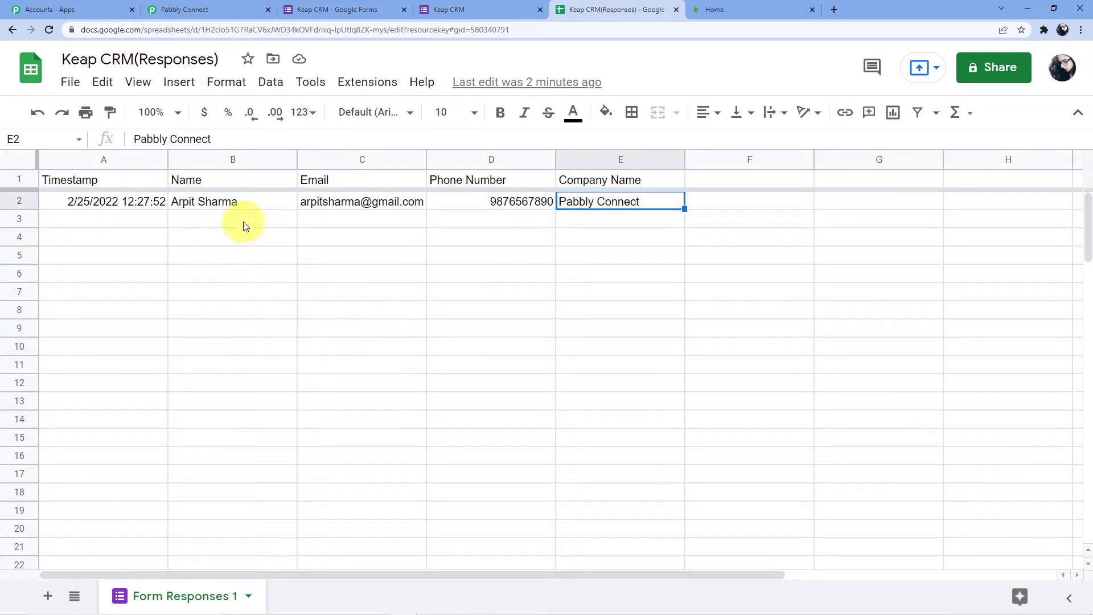
# - Enable Send On Event, send the response row as test data, and return to Pabbly Connect
pyautogui.click(359, 81)
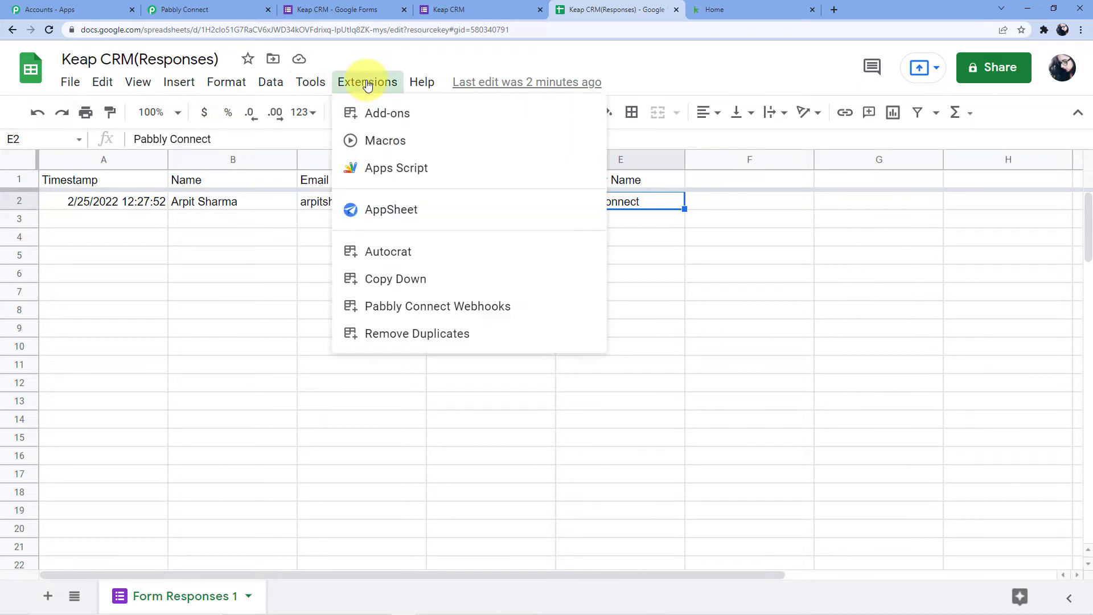
pyautogui.moveTo(488, 317)
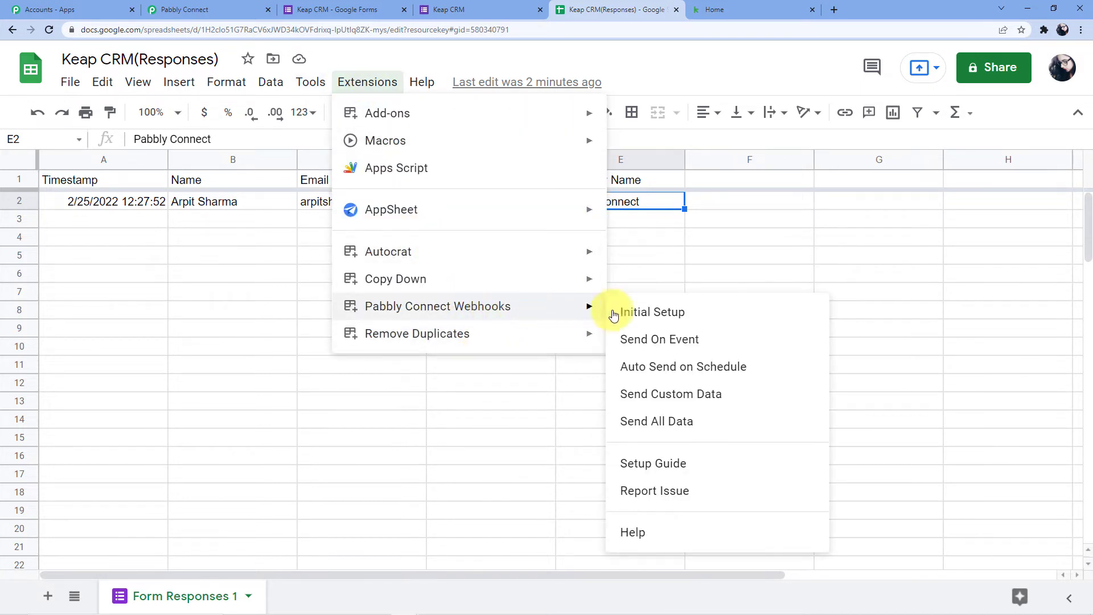
pyautogui.click(650, 336)
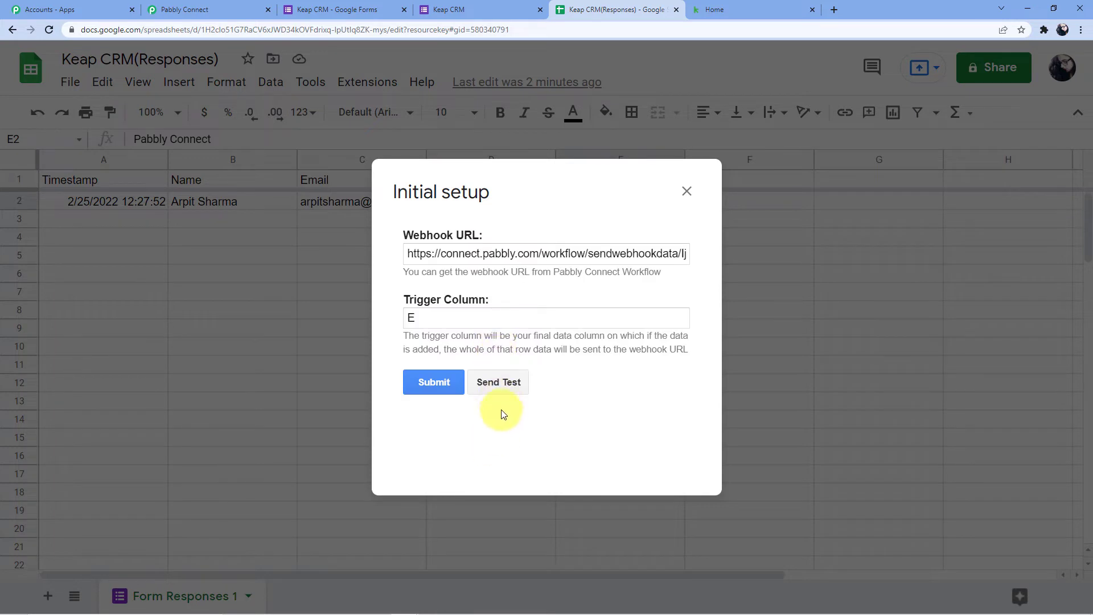
pyautogui.click(503, 394)
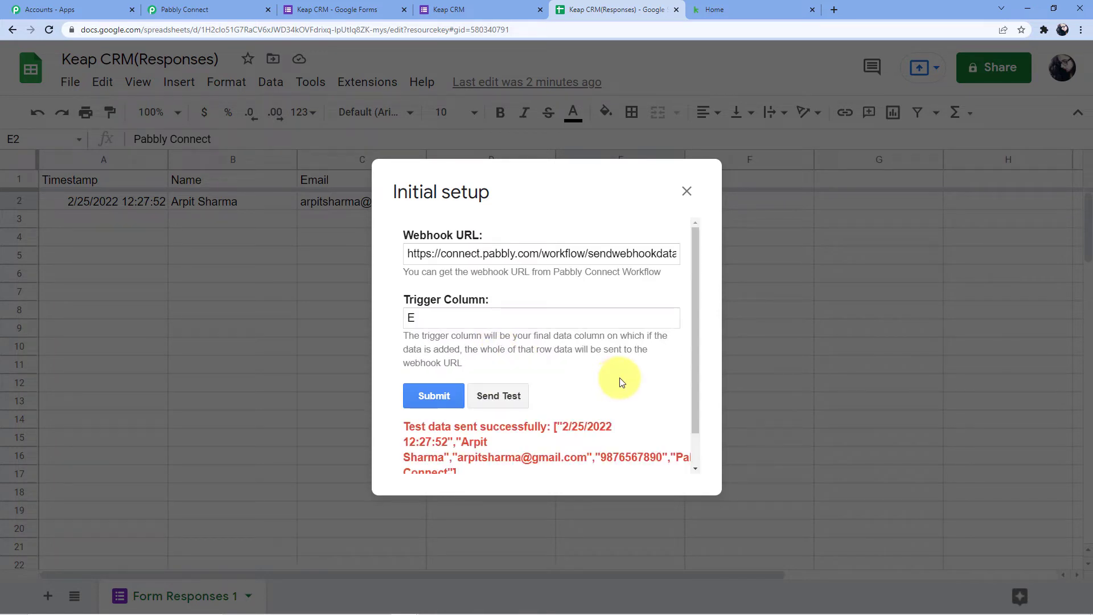
pyautogui.scroll(-2, 623, 375)
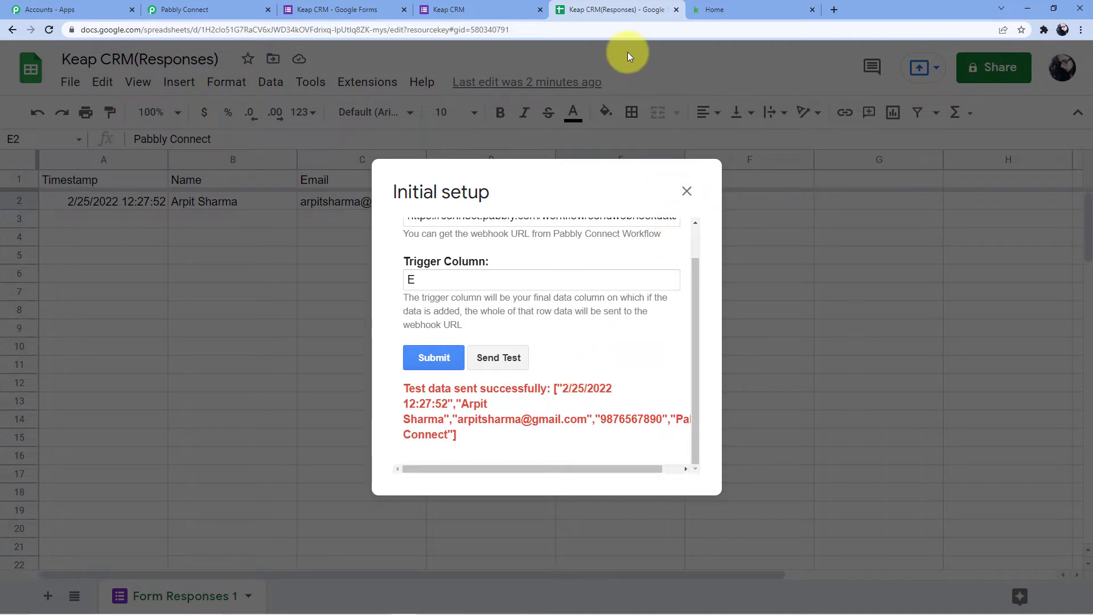
pyautogui.click(244, 11)
pyautogui.scroll(-10, 381, 274)
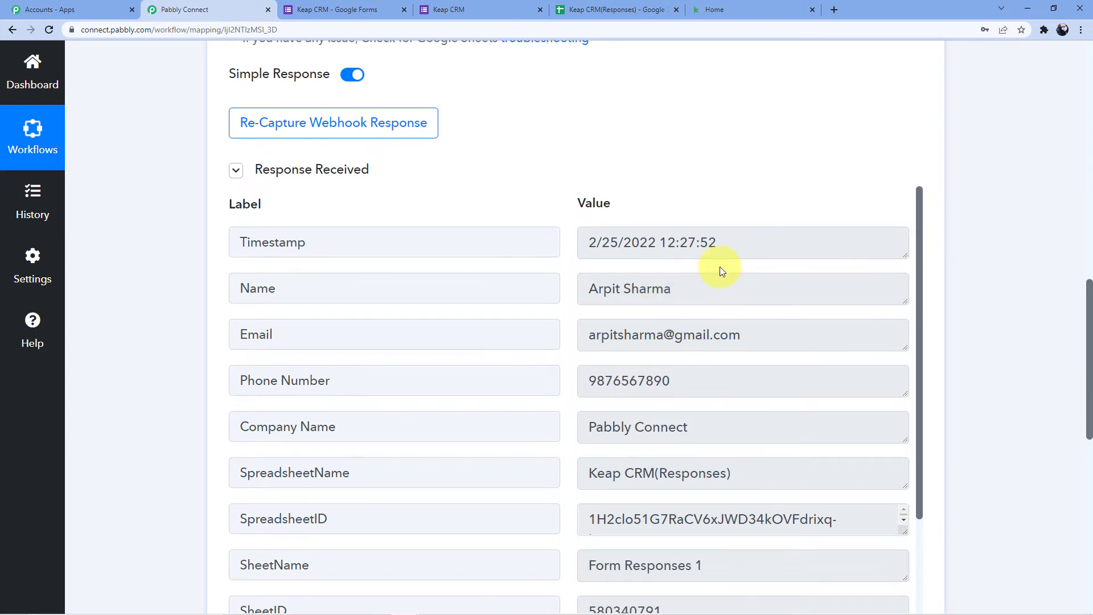
# - Add a second action step below the Google Forms trigger and focus its Choose App search
pyautogui.scroll(-2, 714, 267)
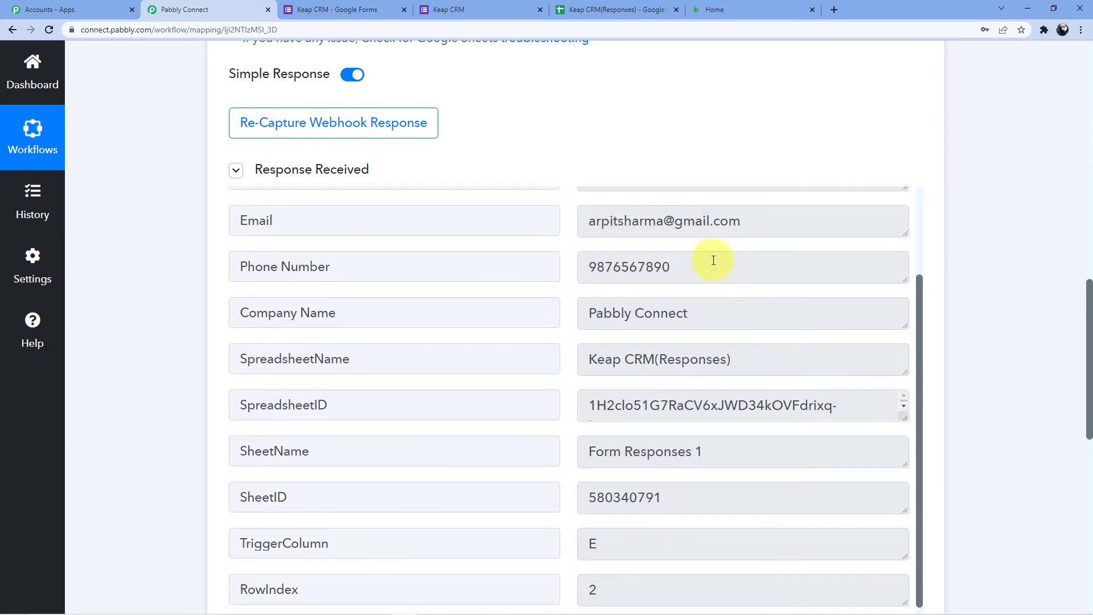
pyautogui.scroll(-1, 666, 316)
pyautogui.scroll(-3, 690, 352)
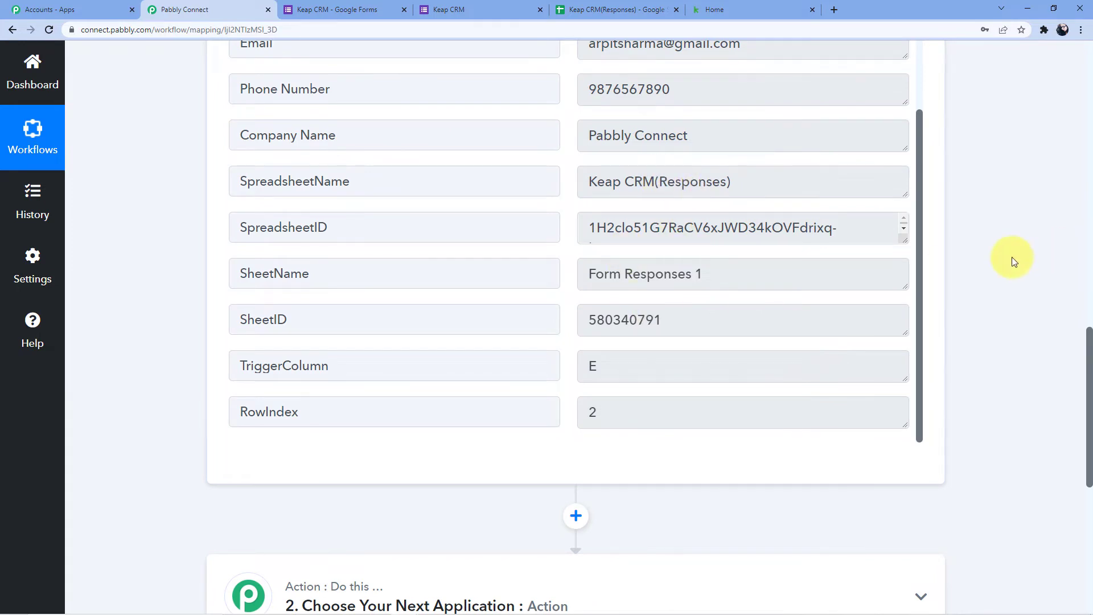
pyautogui.scroll(-3, 1012, 261)
pyautogui.scroll(2, 629, 232)
pyautogui.scroll(6, 143, 333)
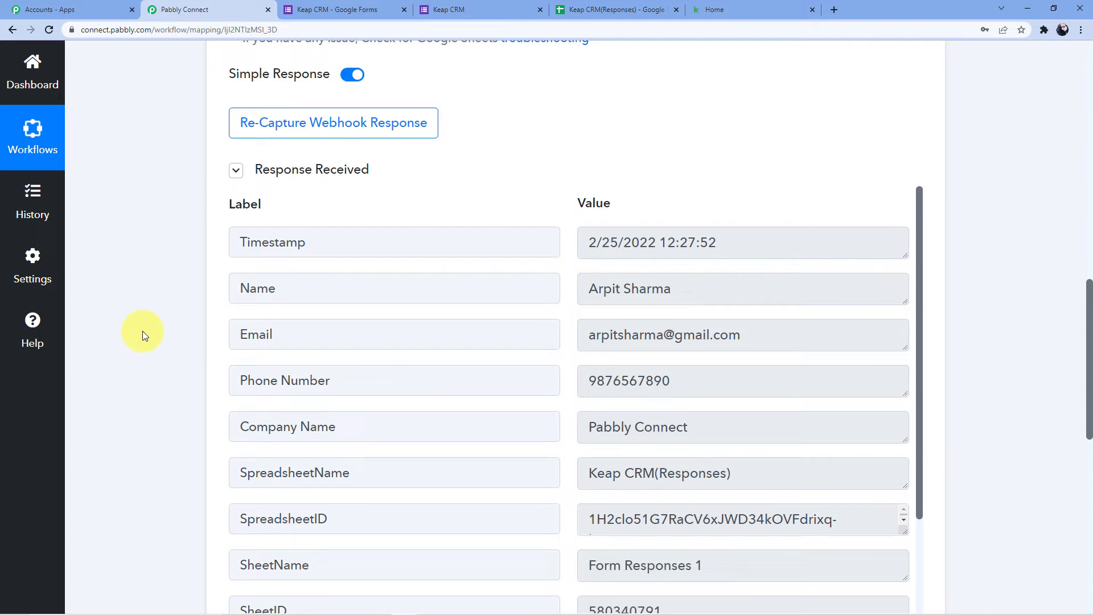
pyautogui.scroll(-8, 161, 293)
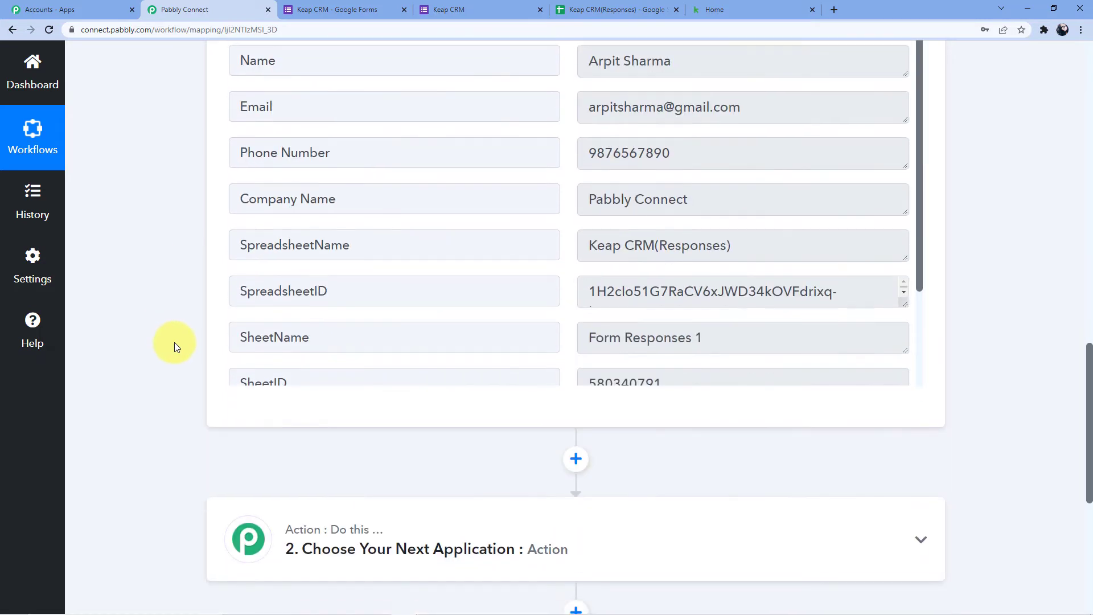
pyautogui.click(325, 329)
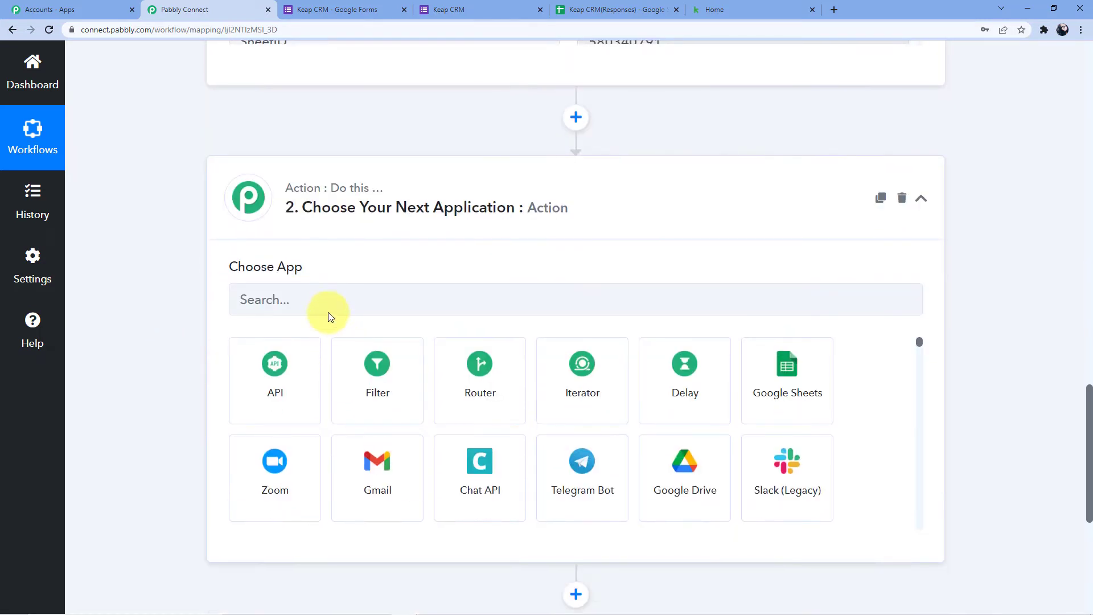
pyautogui.click(330, 299)
# - Set the action to Infusionsoft by Keap with the Create/Update Contact event
pyautogui.write('Keap')
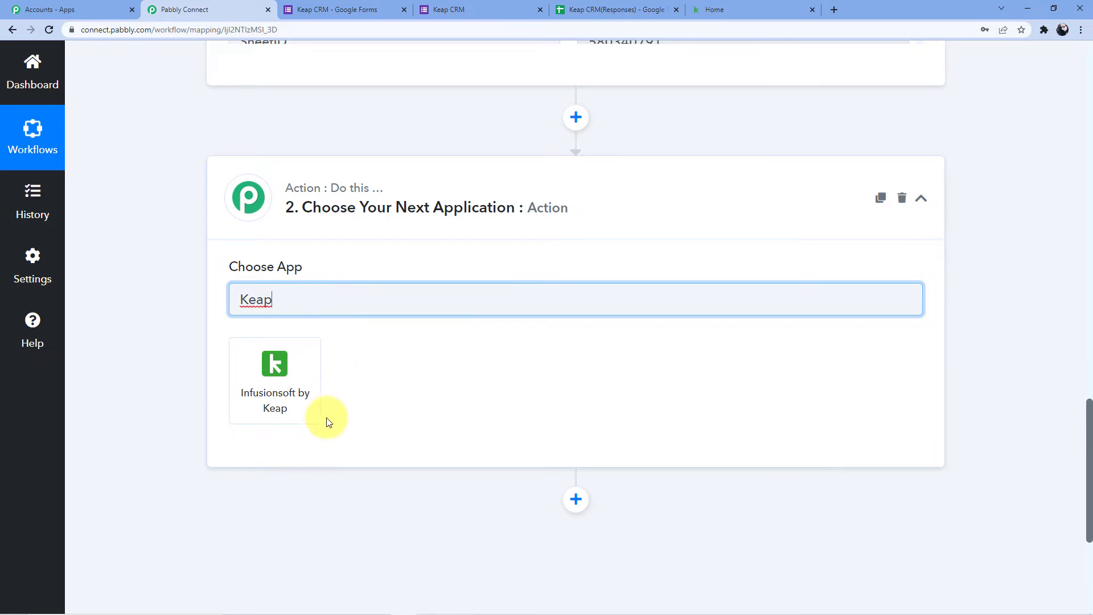
pyautogui.click(273, 398)
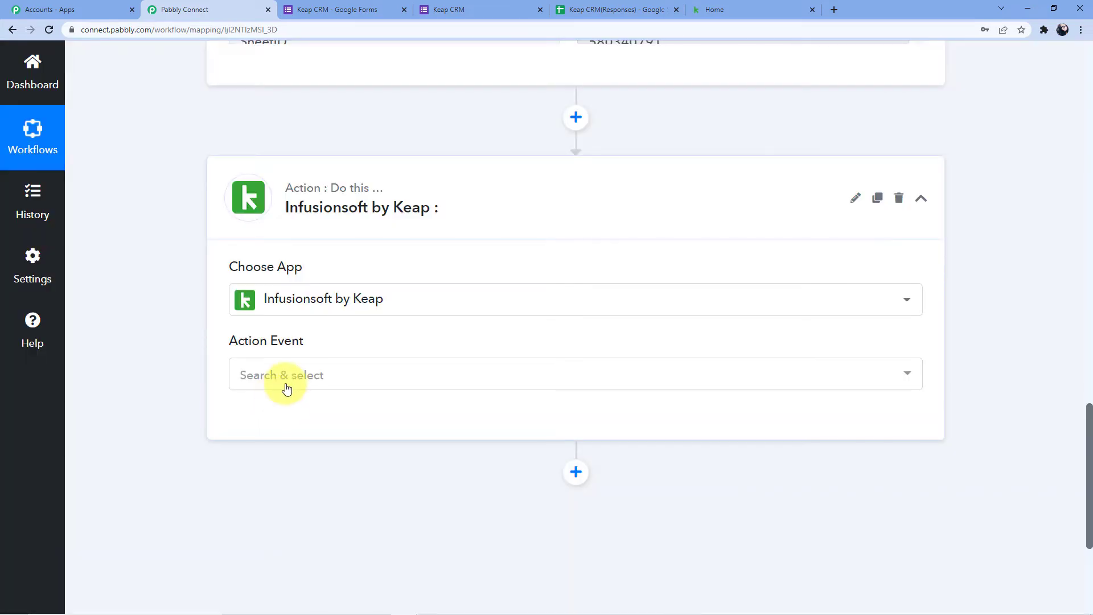
pyautogui.click(285, 377)
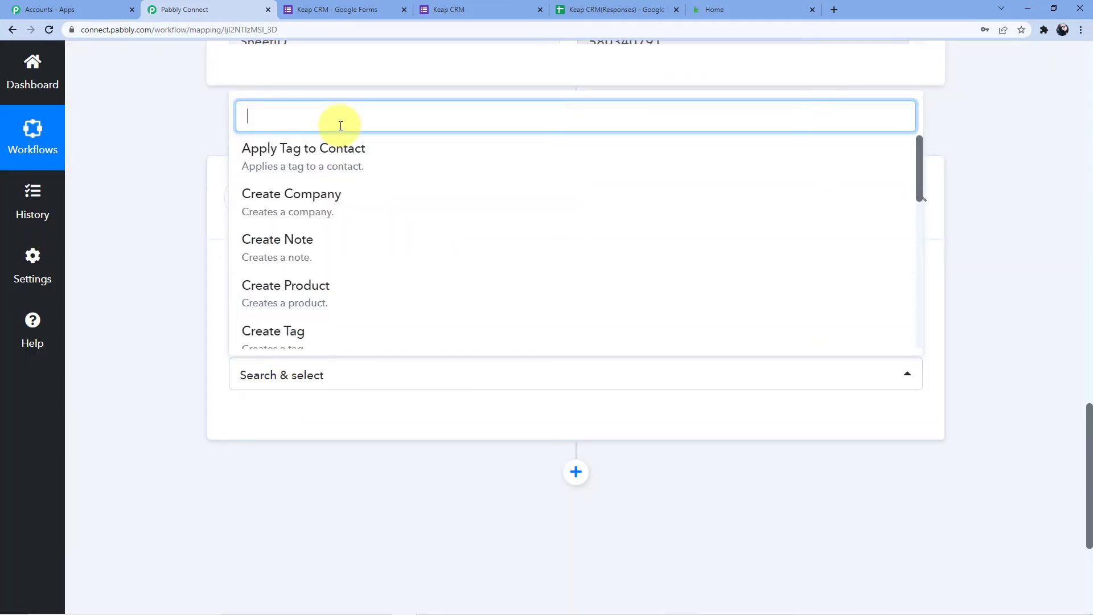
pyautogui.write('Create')
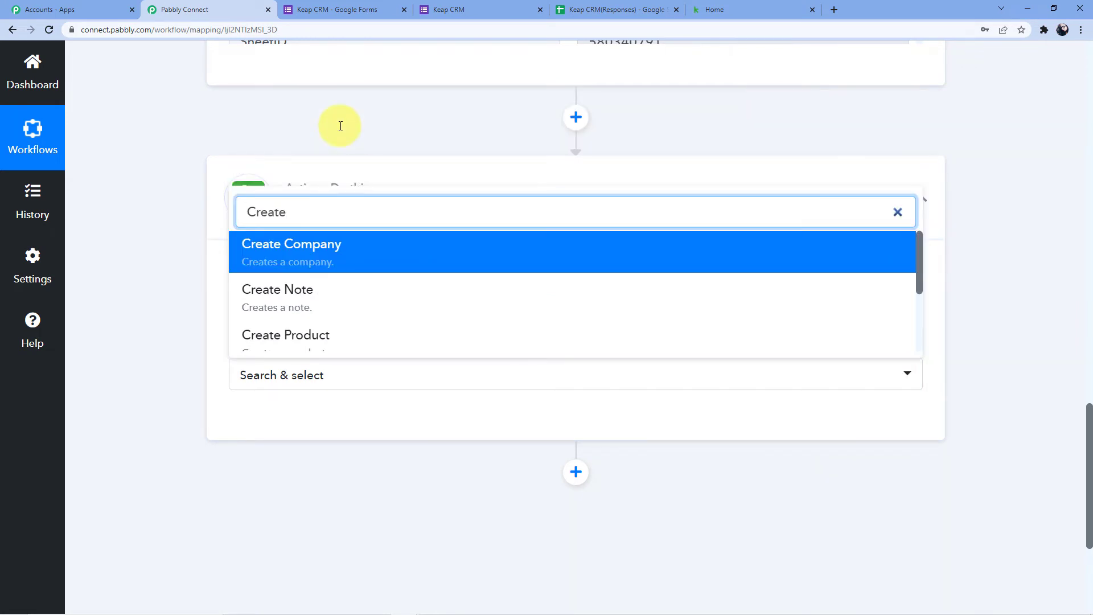
pyautogui.scroll(-3, 313, 324)
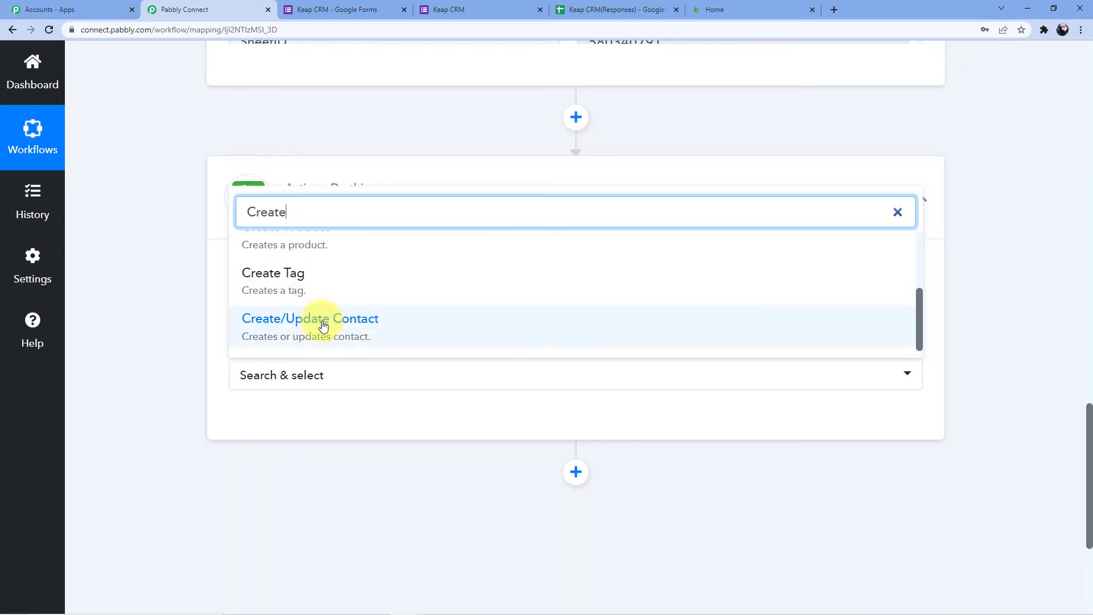
pyautogui.click(313, 333)
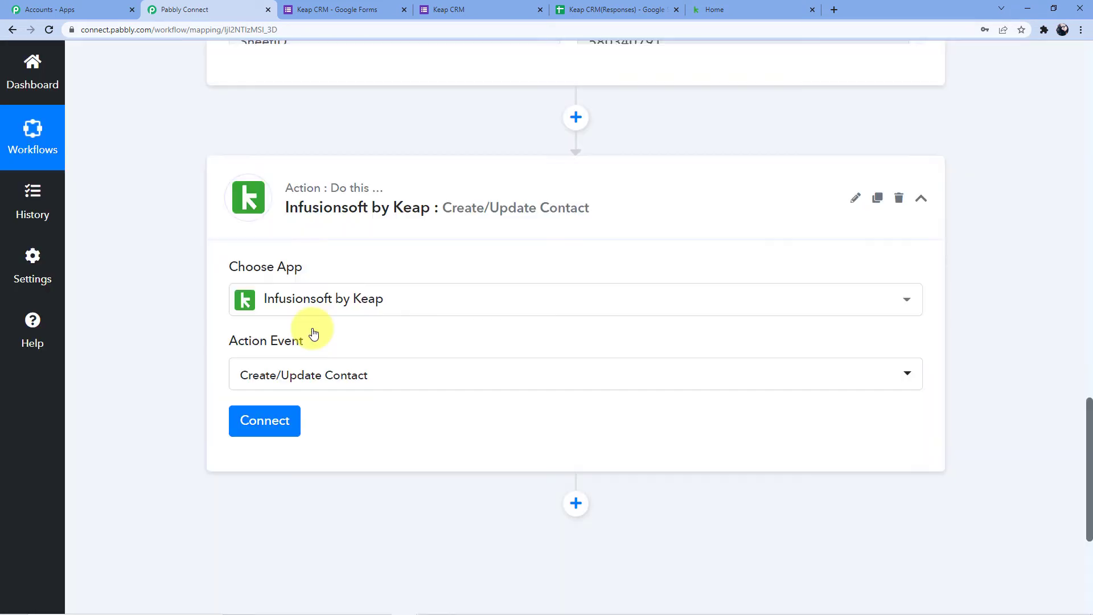
pyautogui.click(248, 431)
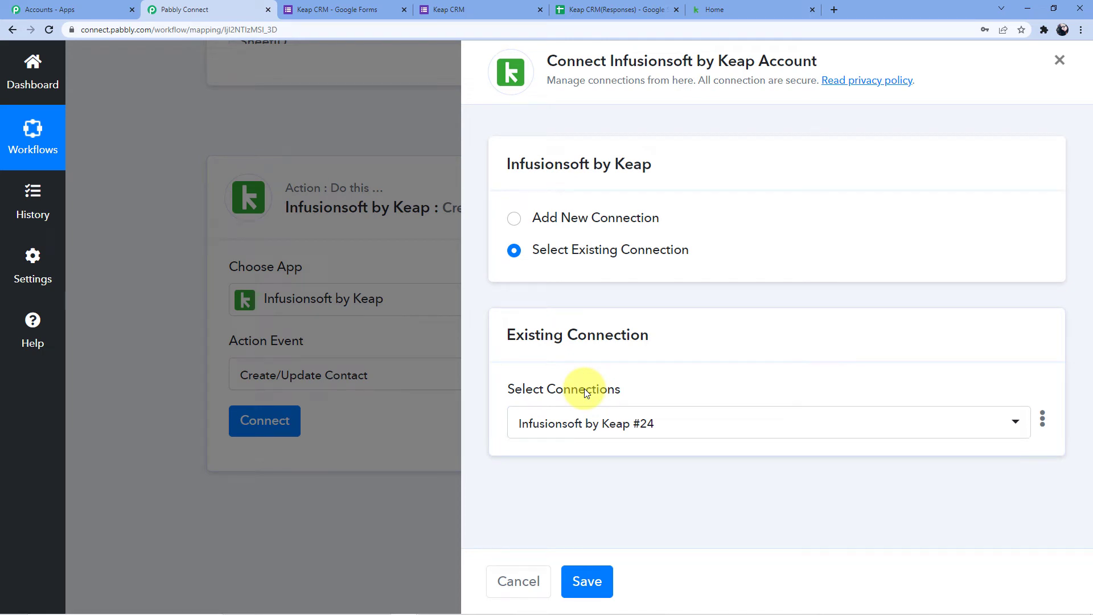
# - Add a new Infusionsoft by Keap connection and allow Pabbly Connect access in the authorization popup
pyautogui.click(549, 222)
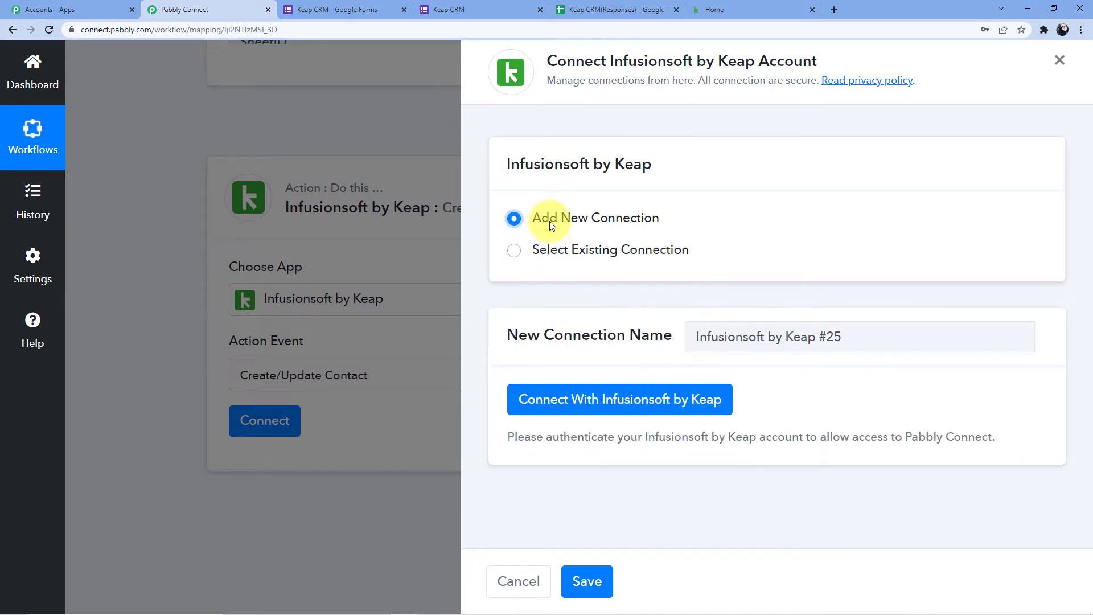
pyautogui.click(594, 414)
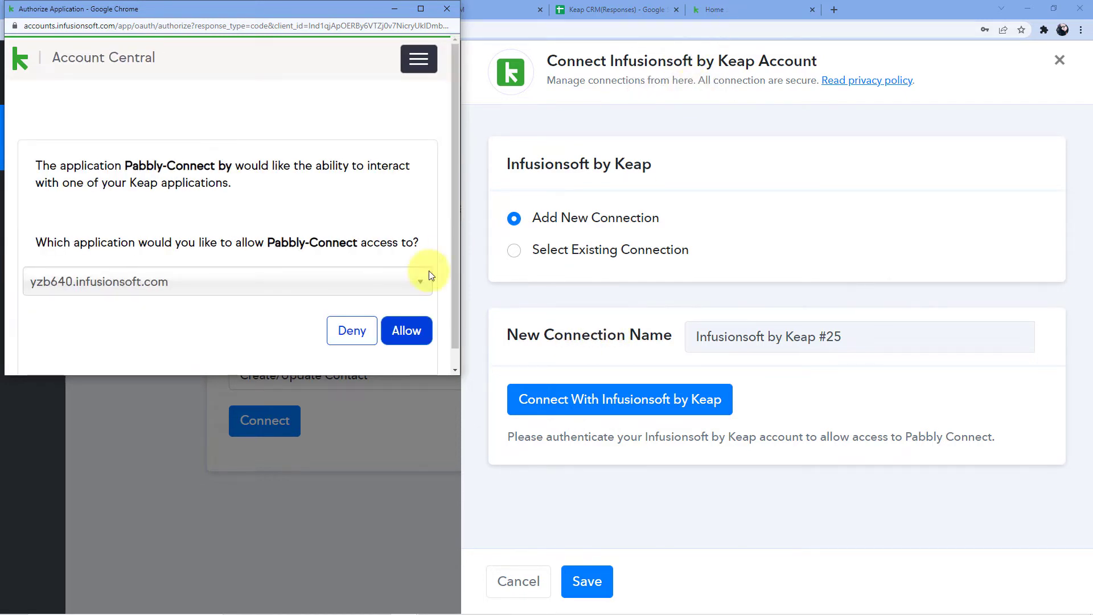
pyautogui.scroll(-1, 450, 268)
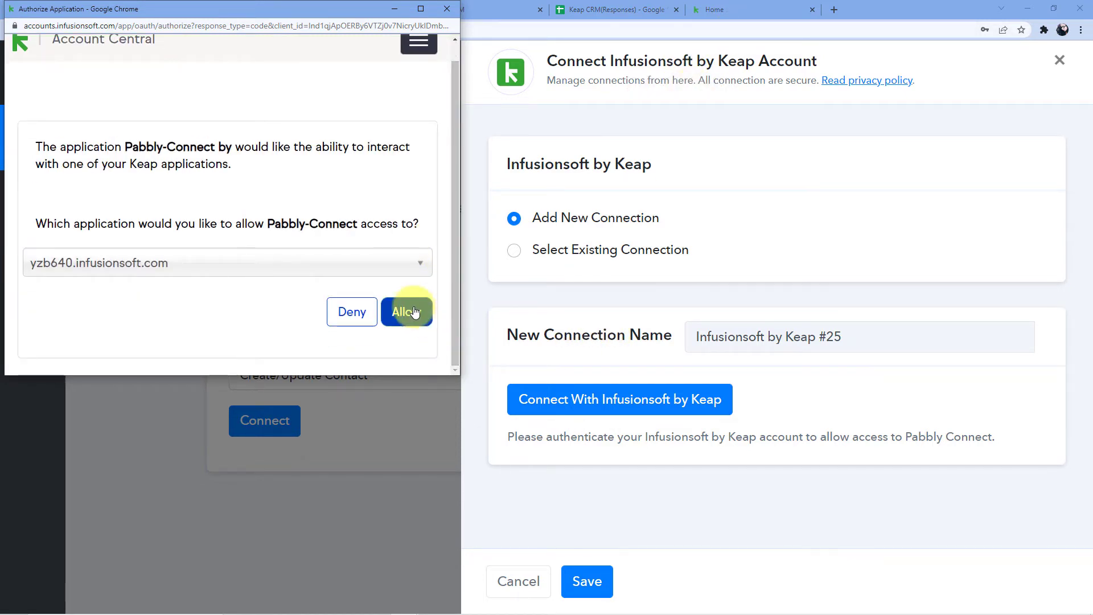
pyautogui.click(414, 311)
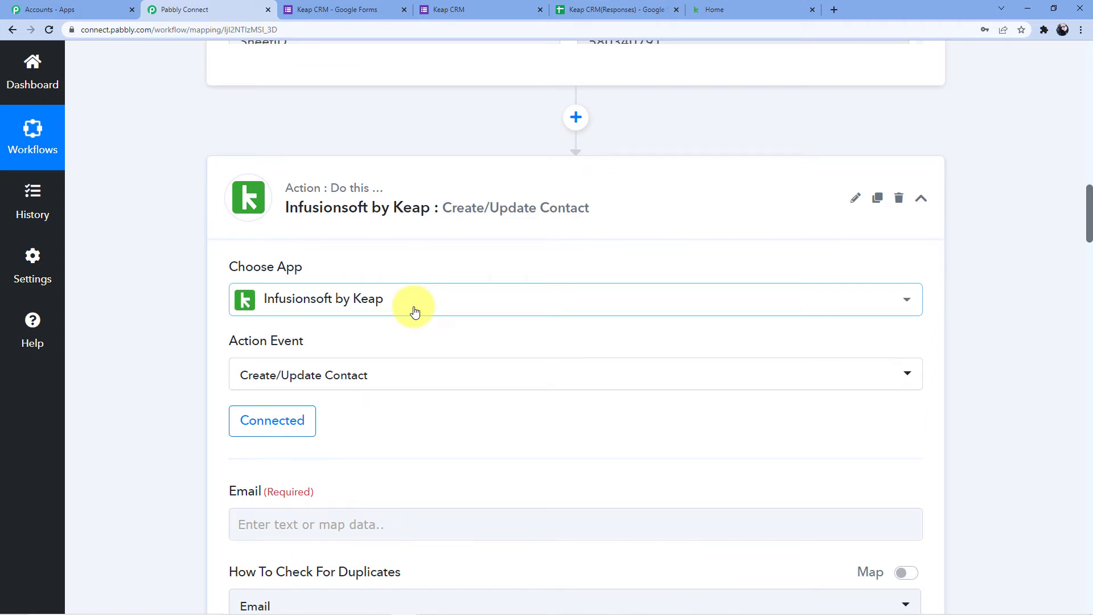
pyautogui.scroll(-2, 414, 312)
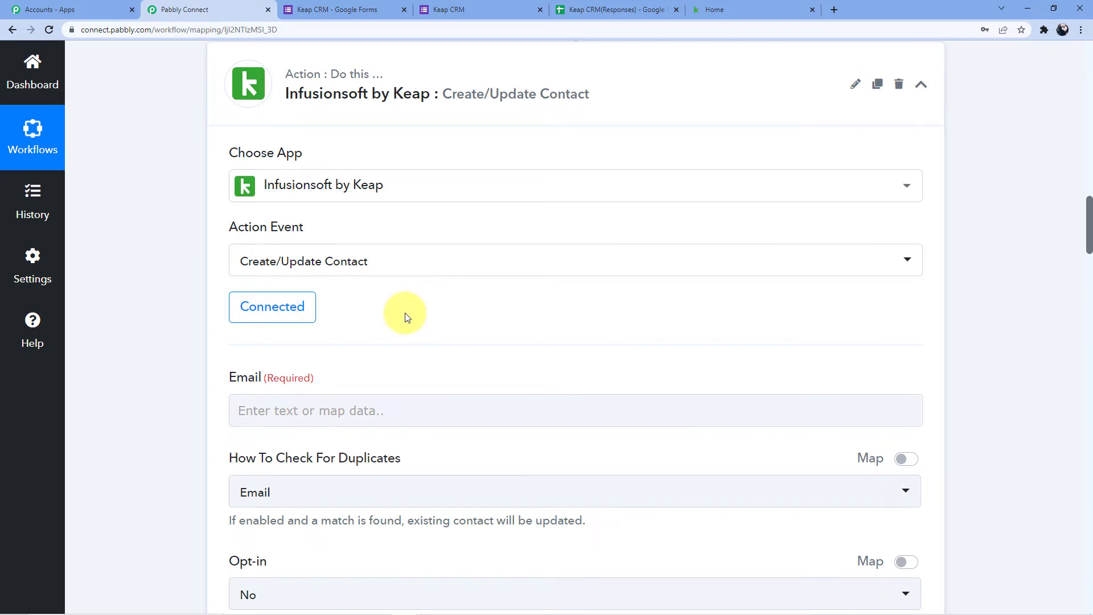
pyautogui.scroll(-2, 364, 311)
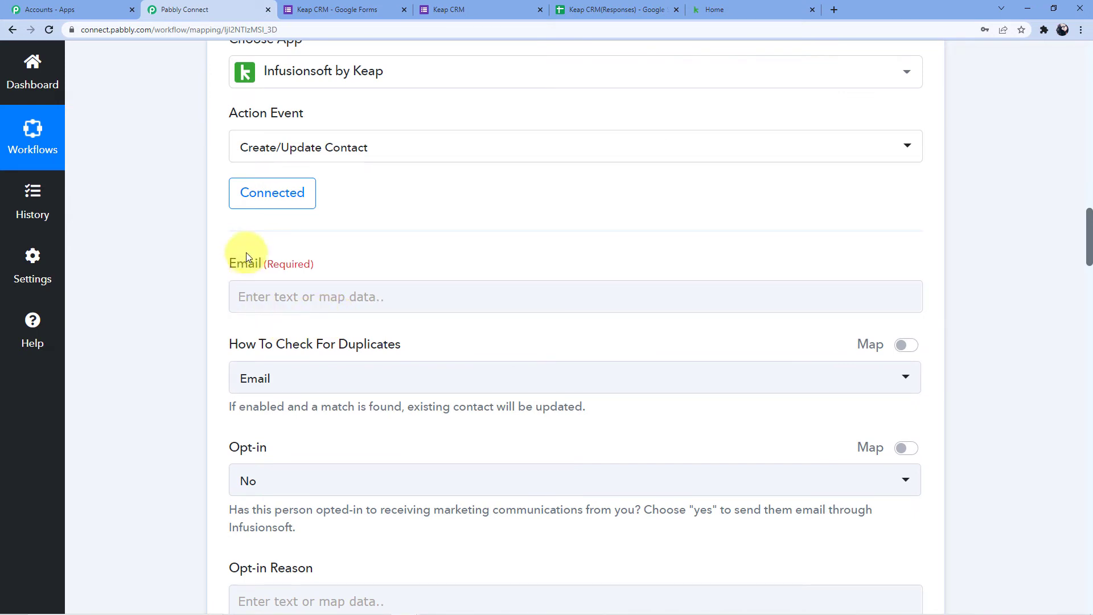
pyautogui.scroll(-3, 279, 264)
pyautogui.scroll(-4, 273, 273)
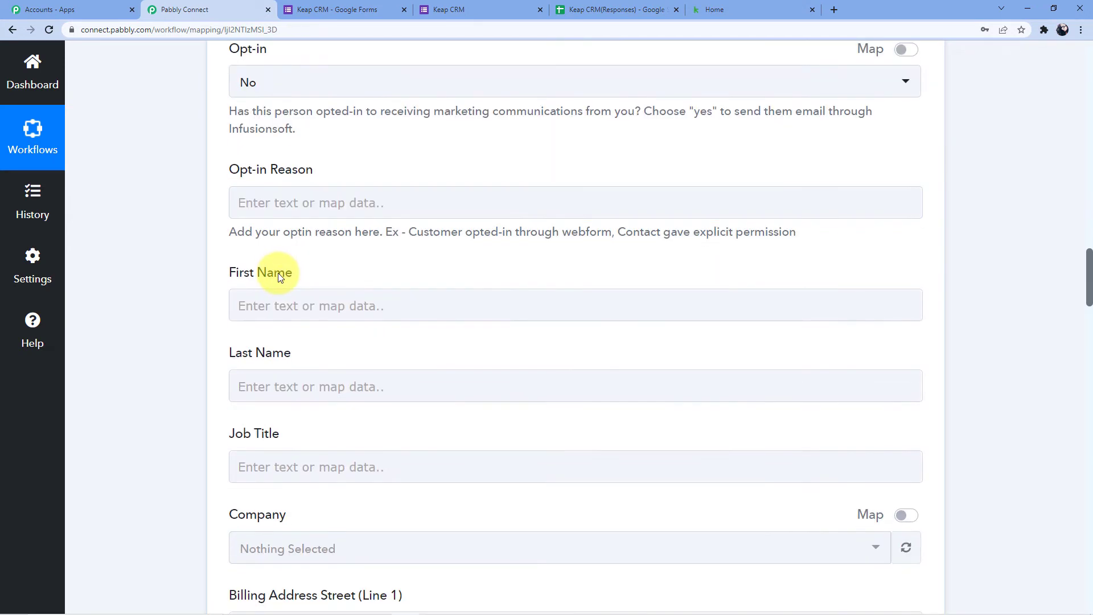
pyautogui.scroll(-7, 284, 312)
pyautogui.scroll(-7, 290, 245)
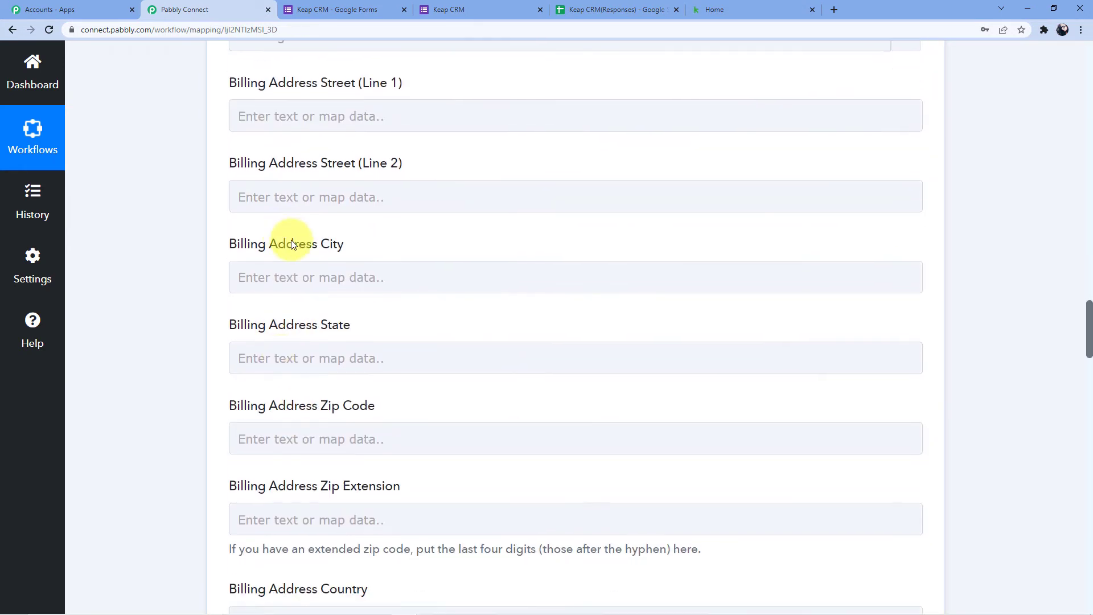
pyautogui.scroll(18, 292, 327)
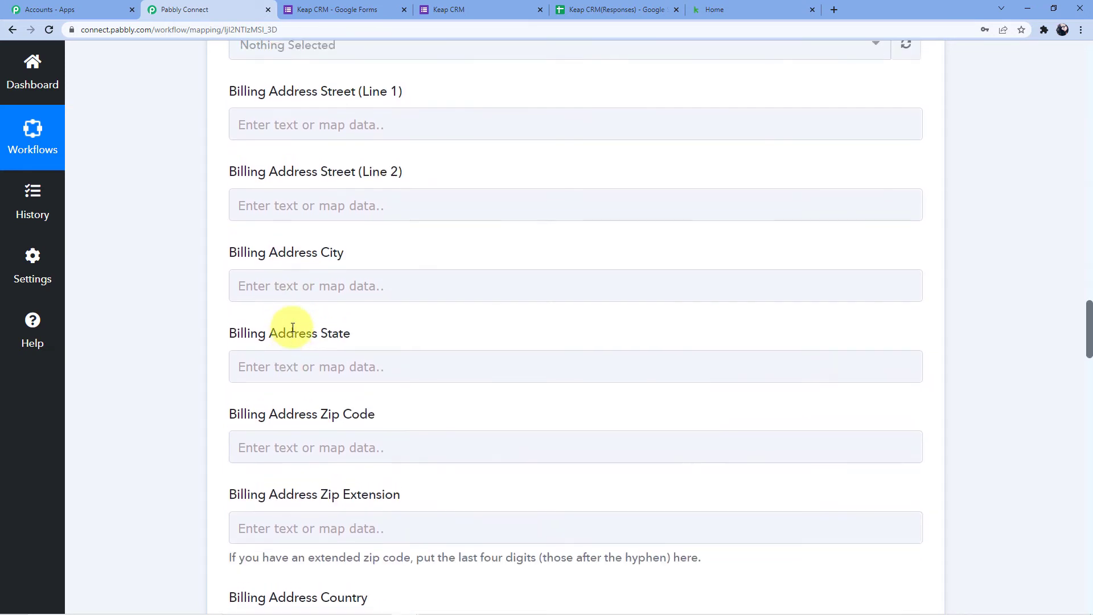
pyautogui.scroll(2, 293, 332)
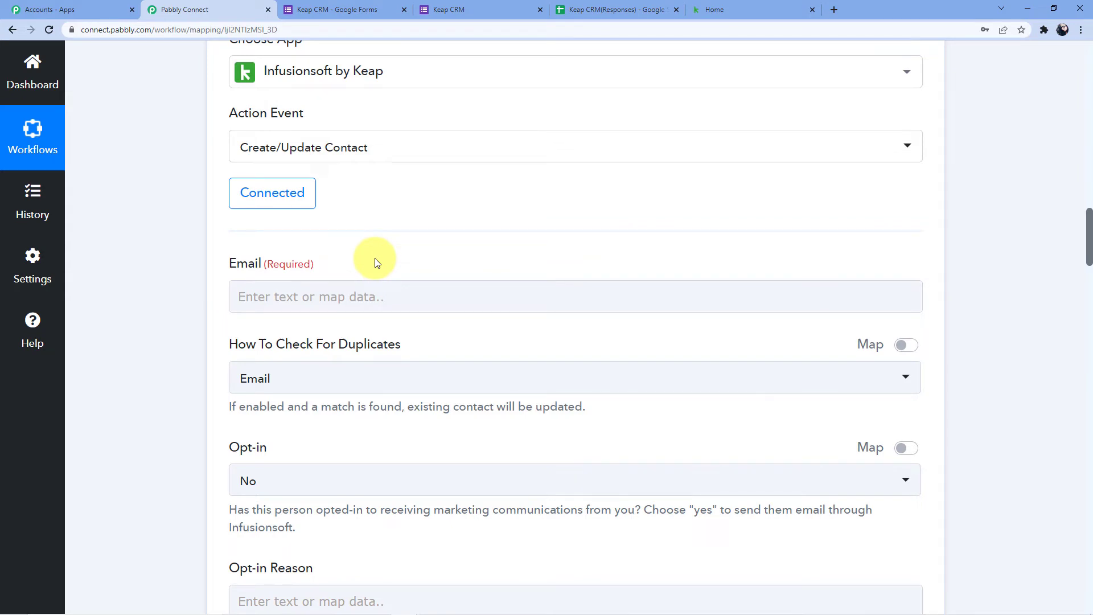
# - Map the Google Forms response's Email answer into the Keap Email field
pyautogui.click(297, 309)
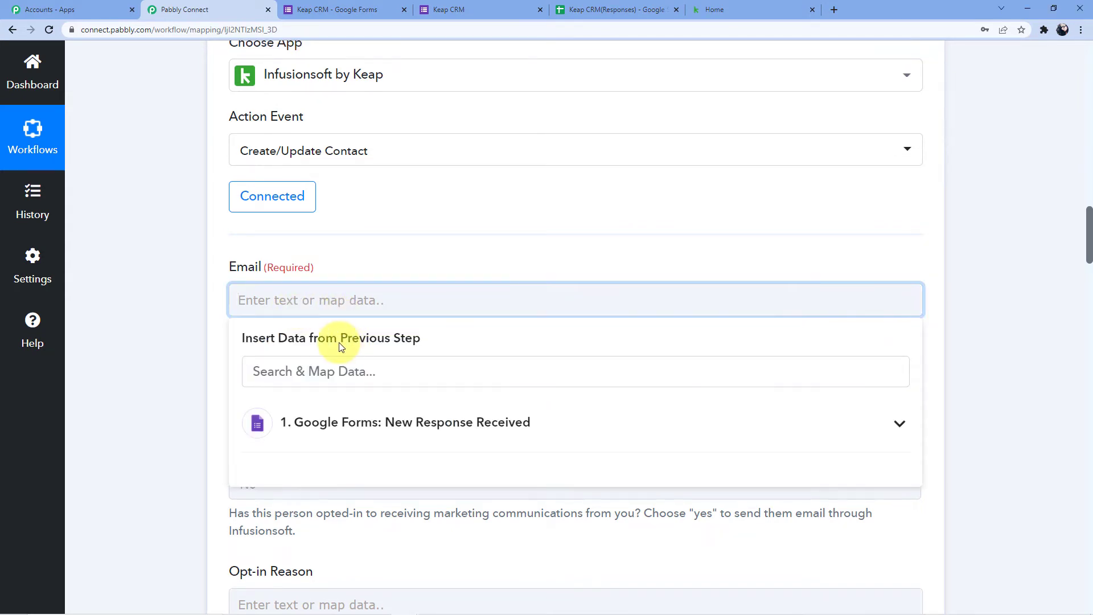
pyautogui.scroll(12, 471, 471)
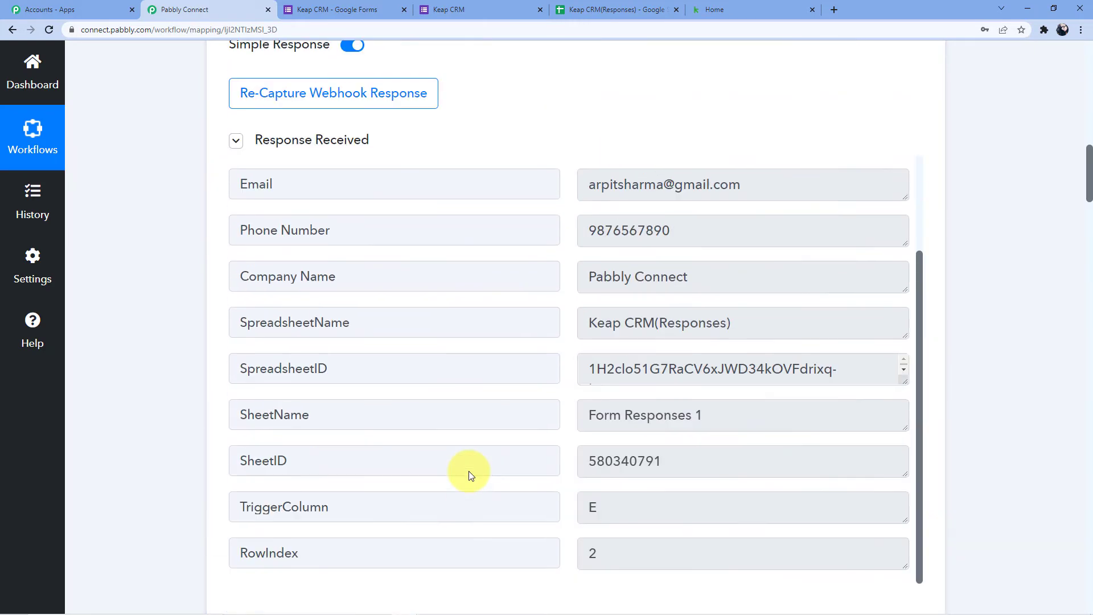
pyautogui.scroll(2, 471, 473)
pyautogui.scroll(-2, 466, 473)
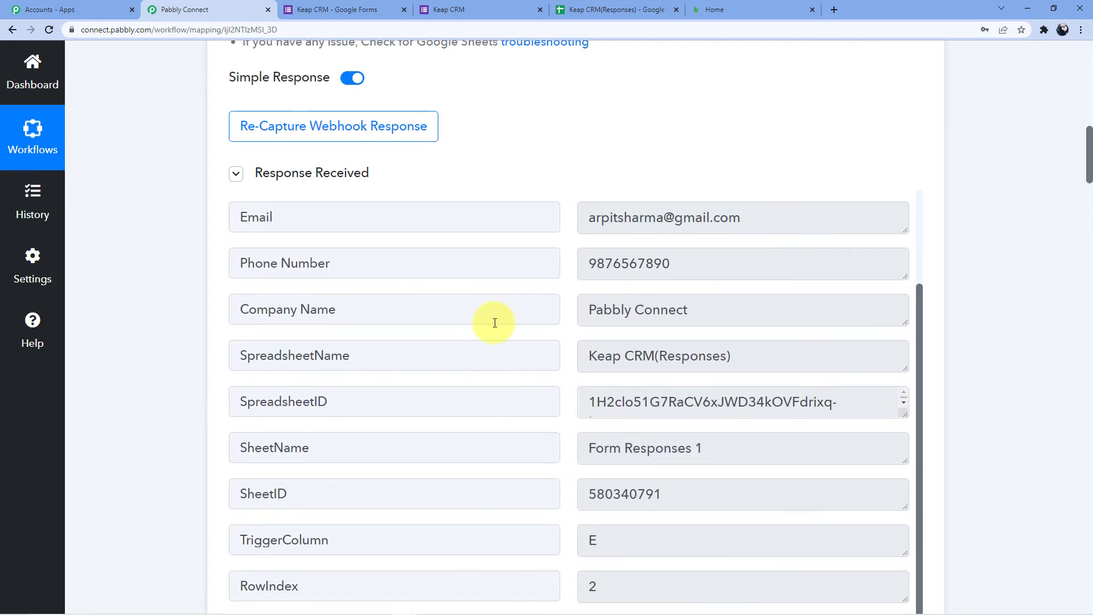
pyautogui.scroll(-9, 494, 322)
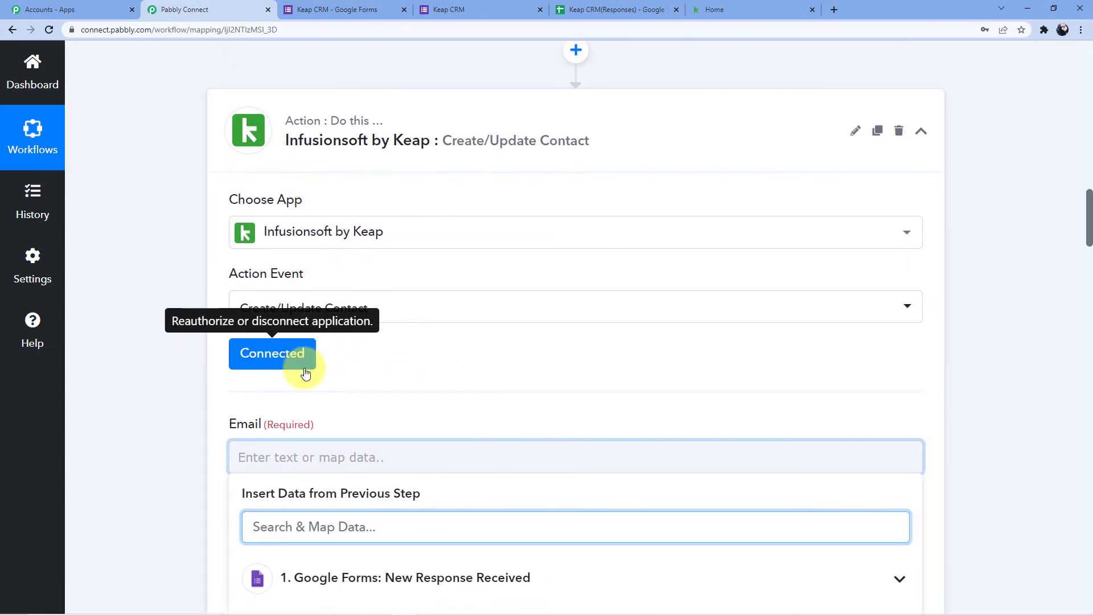
pyautogui.scroll(-3, 305, 373)
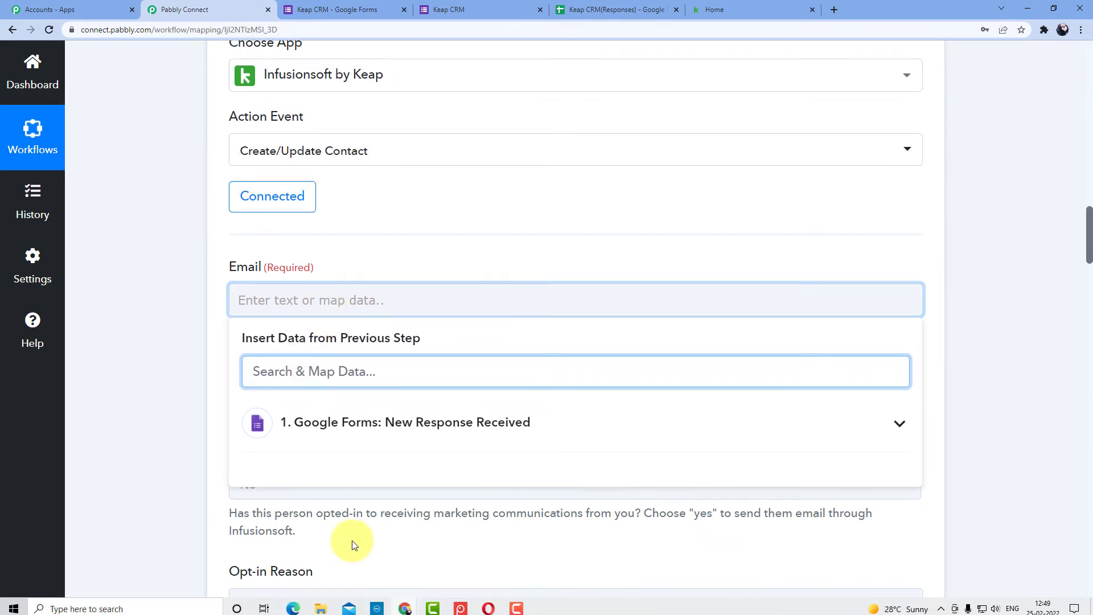
pyautogui.click(354, 420)
pyautogui.scroll(-3, 374, 420)
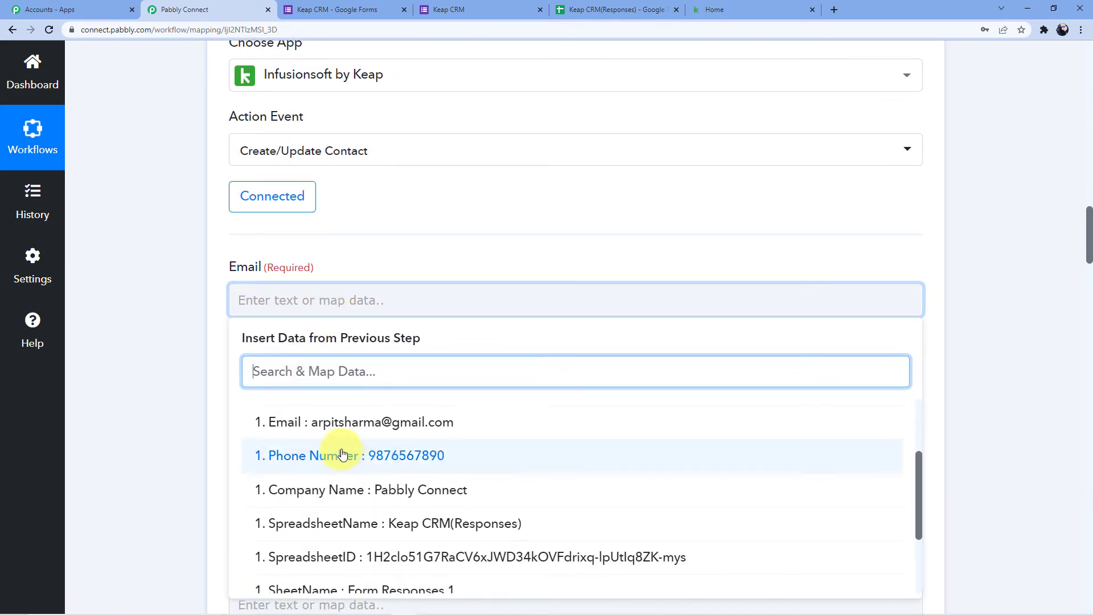
pyautogui.click(341, 353)
pyautogui.click(141, 430)
pyautogui.scroll(-1, 152, 414)
pyautogui.scroll(-9, 189, 391)
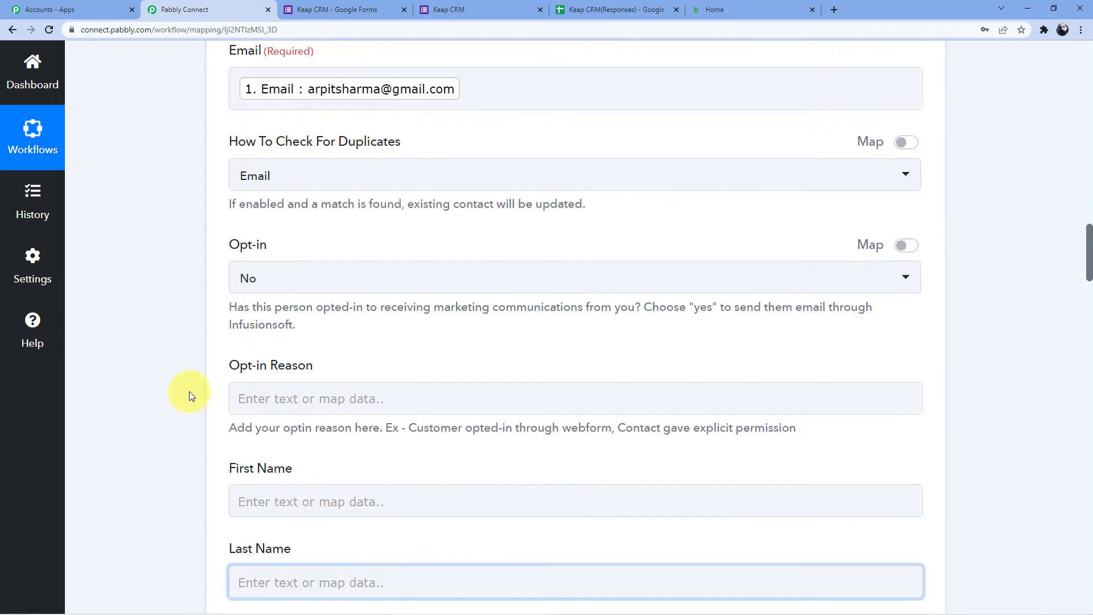
# - Map the response's Name answer into the Keap First Name field
pyautogui.click(286, 201)
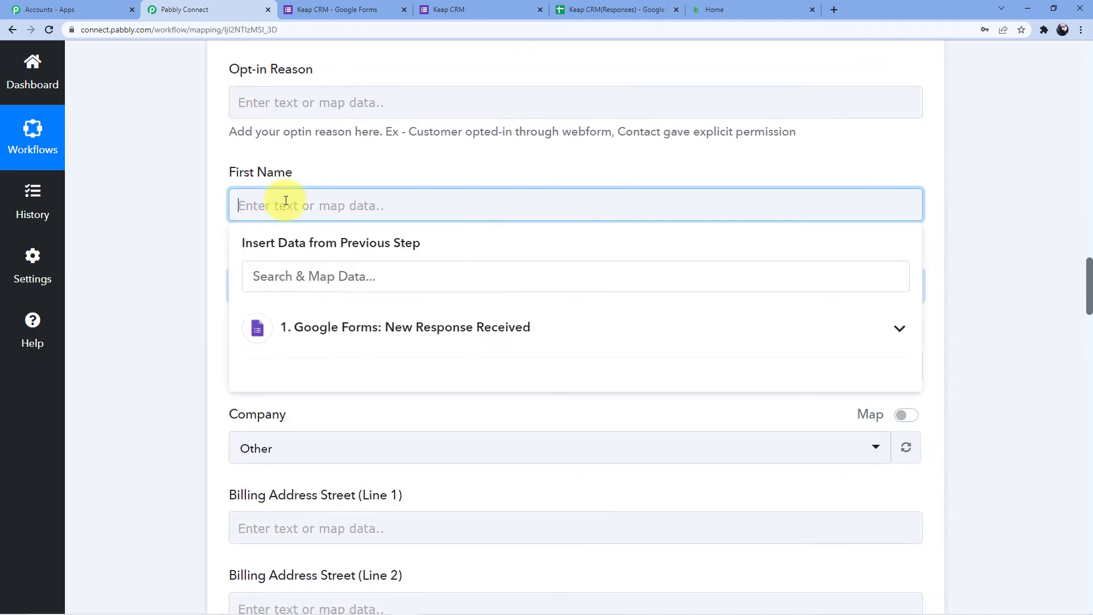
pyautogui.click(104, 262)
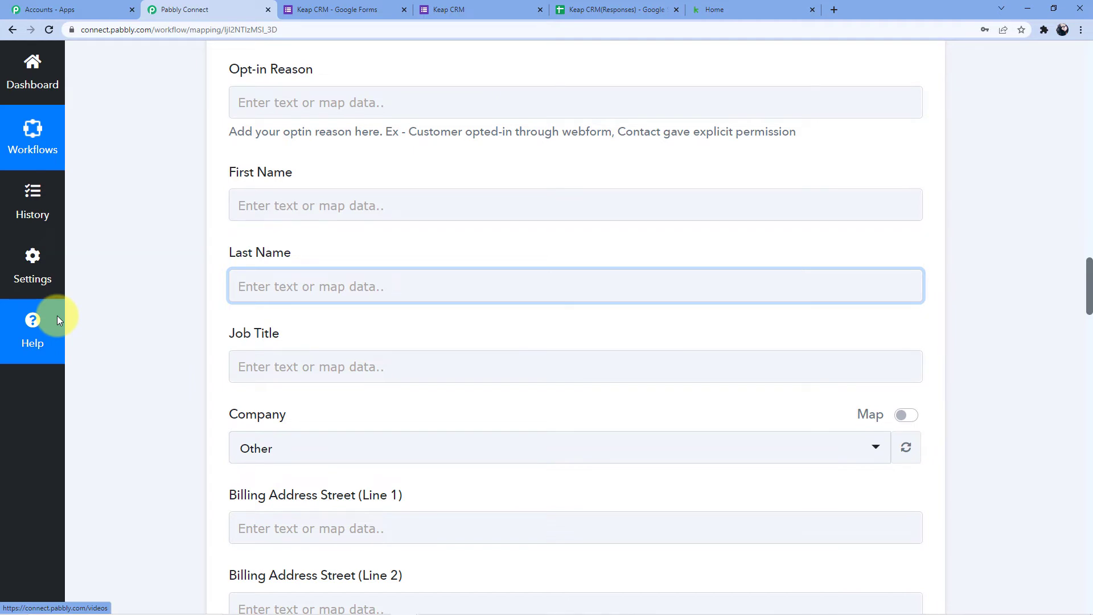
pyautogui.click(257, 206)
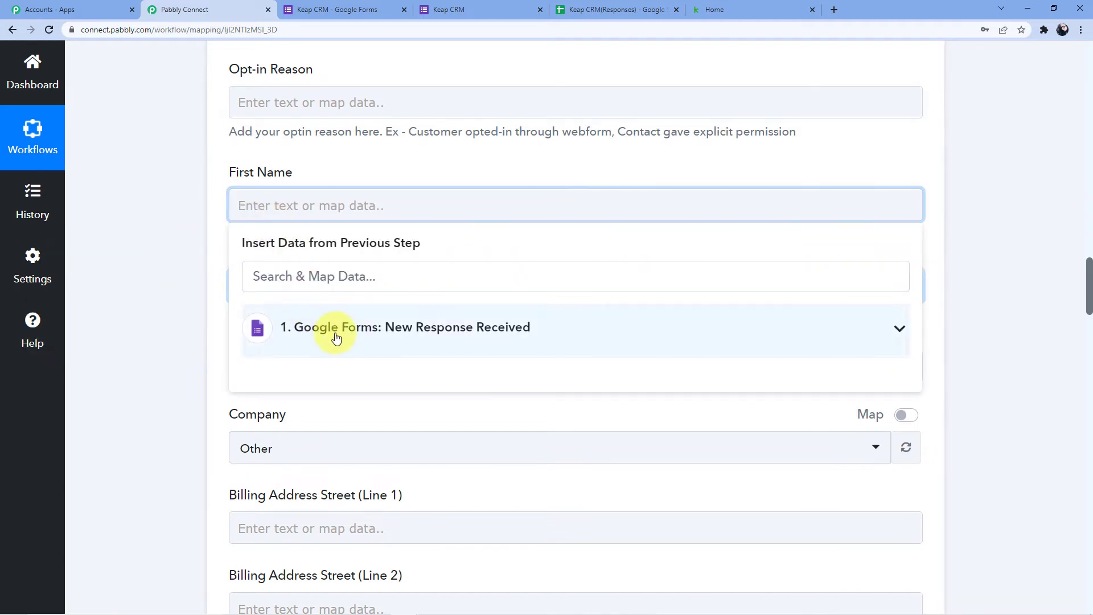
pyautogui.click(336, 336)
pyautogui.scroll(-3, 344, 285)
pyautogui.click(324, 237)
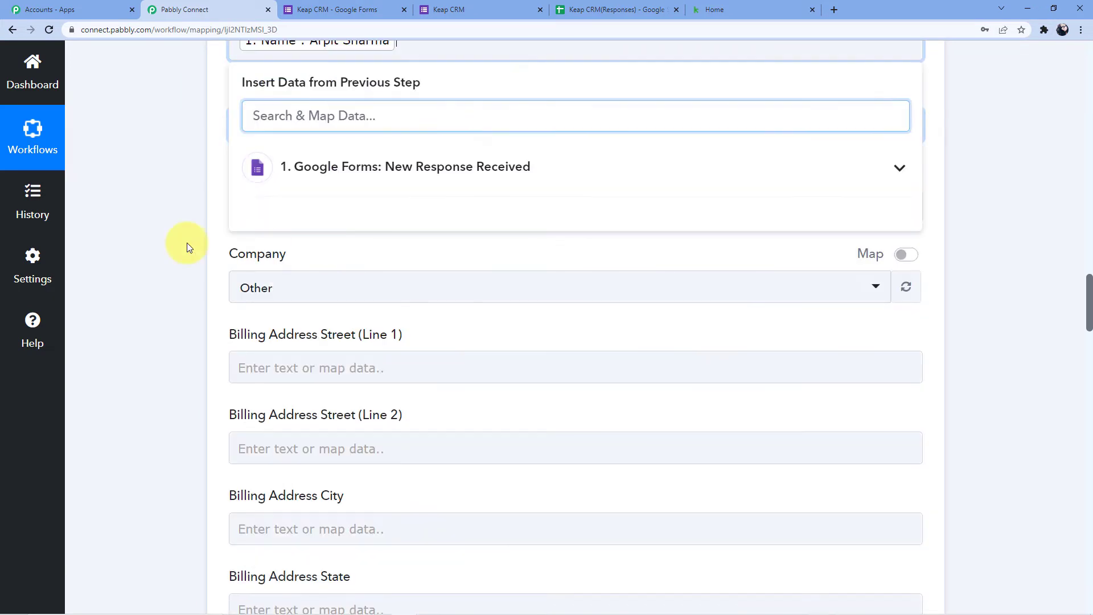
pyautogui.click(188, 247)
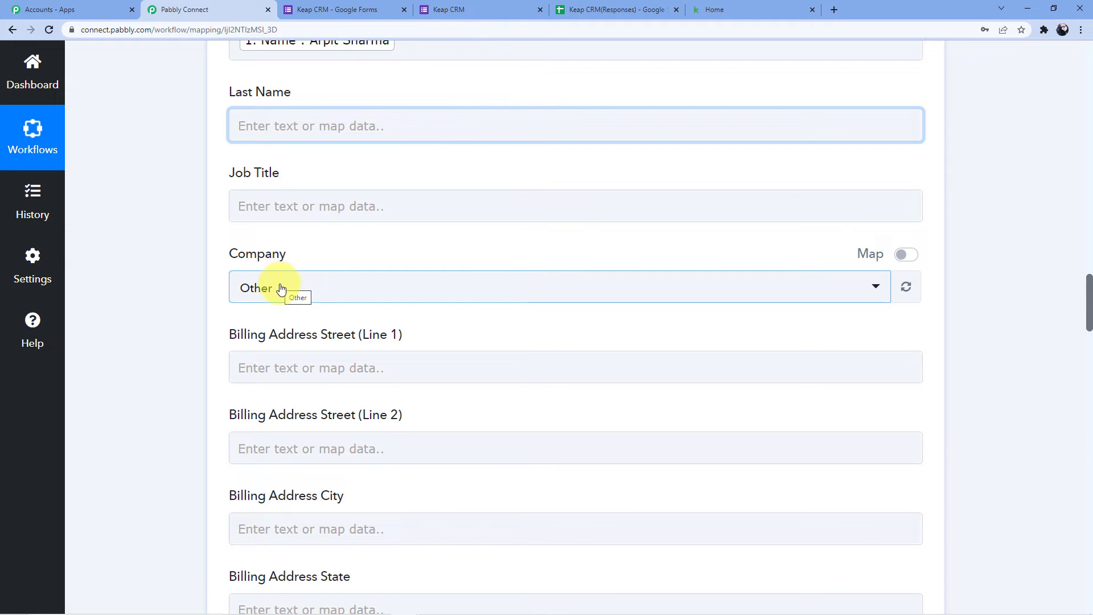
# - Turn on Map for the Company field and delete its preset value 30, leaving it blank
pyautogui.click(280, 288)
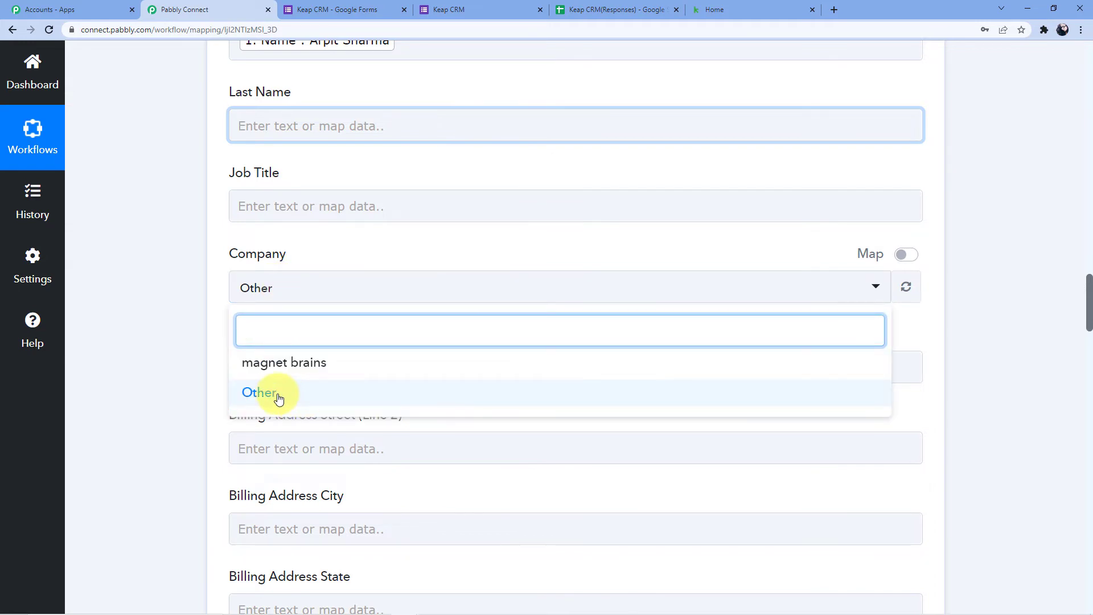
pyautogui.click(322, 254)
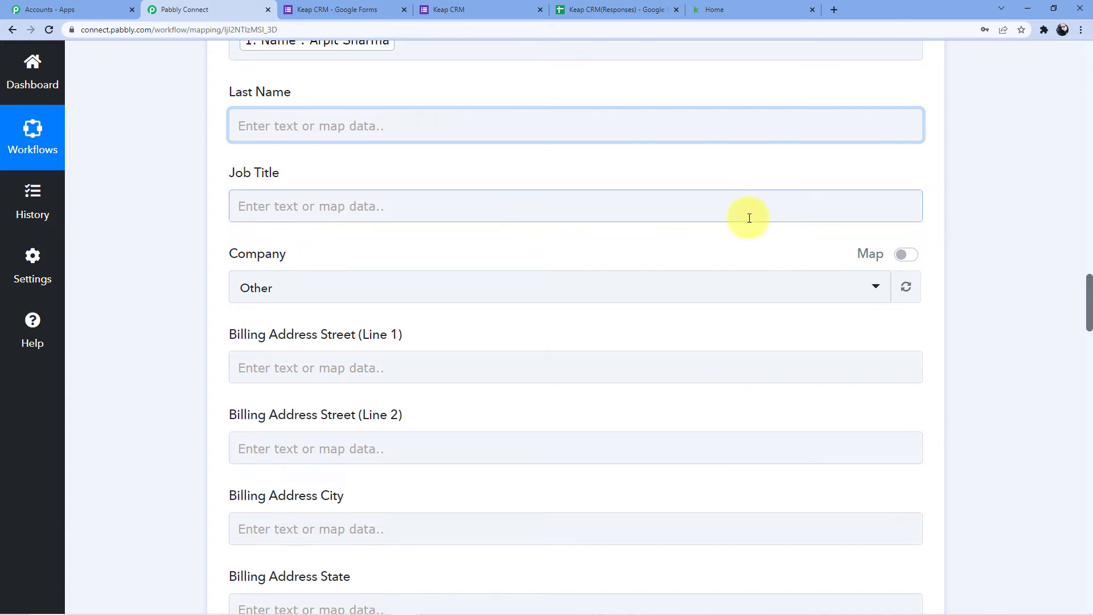
pyautogui.click(902, 258)
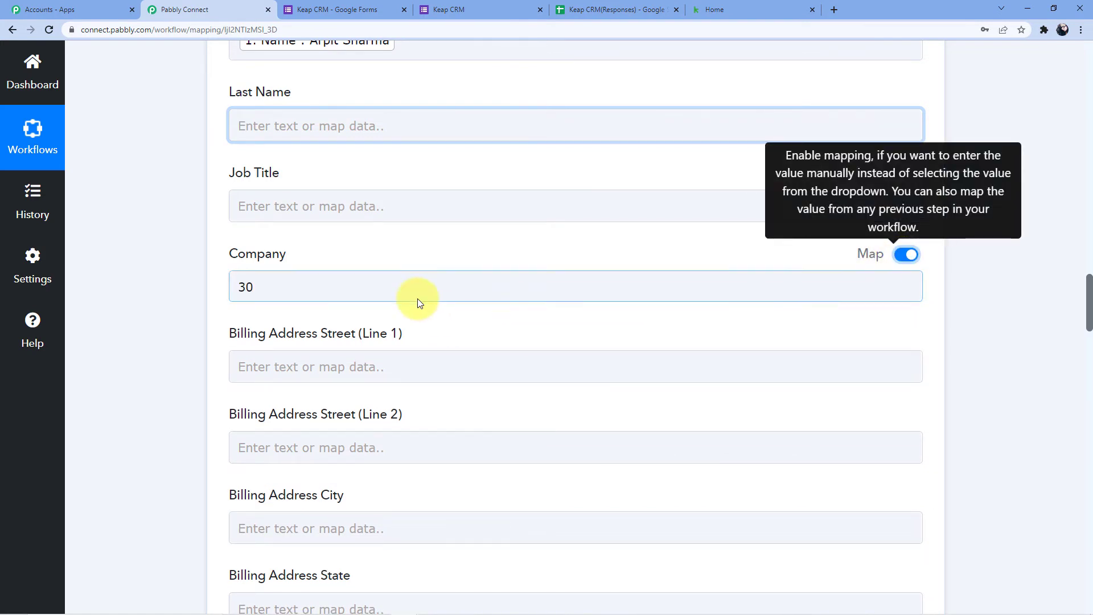
pyautogui.click(438, 296)
pyautogui.press('BackSpace')
pyautogui.press('BackSpace')
pyautogui.click(746, 244)
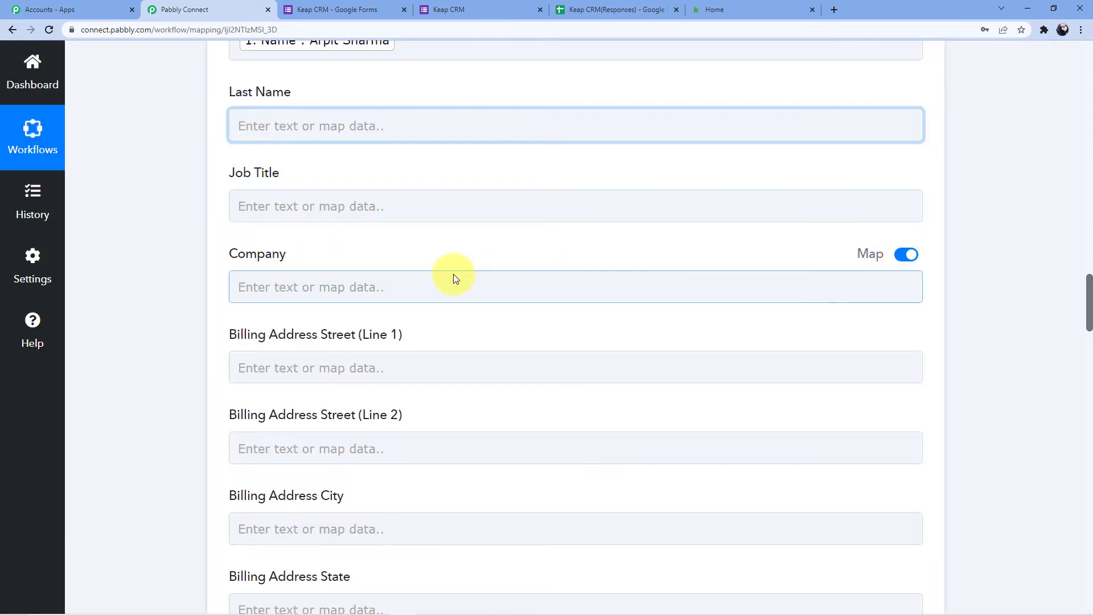
# - Insert '1. Phone Number' from the Google Forms response into the Keap Phone1 field
pyautogui.scroll(-5, 317, 276)
pyautogui.scroll(-10, 317, 277)
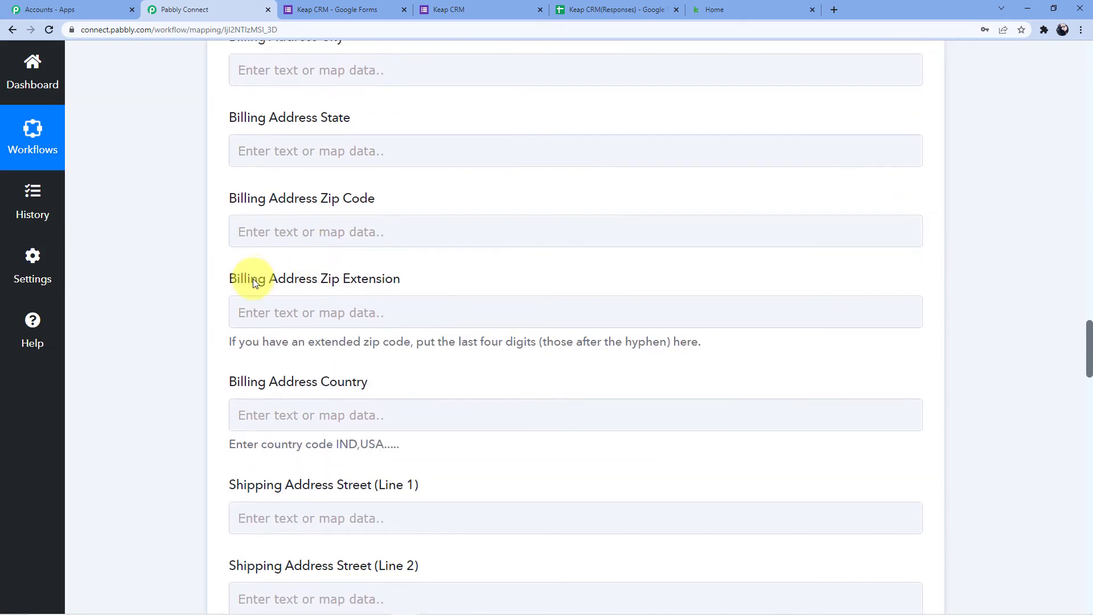
pyautogui.scroll(-16, 254, 280)
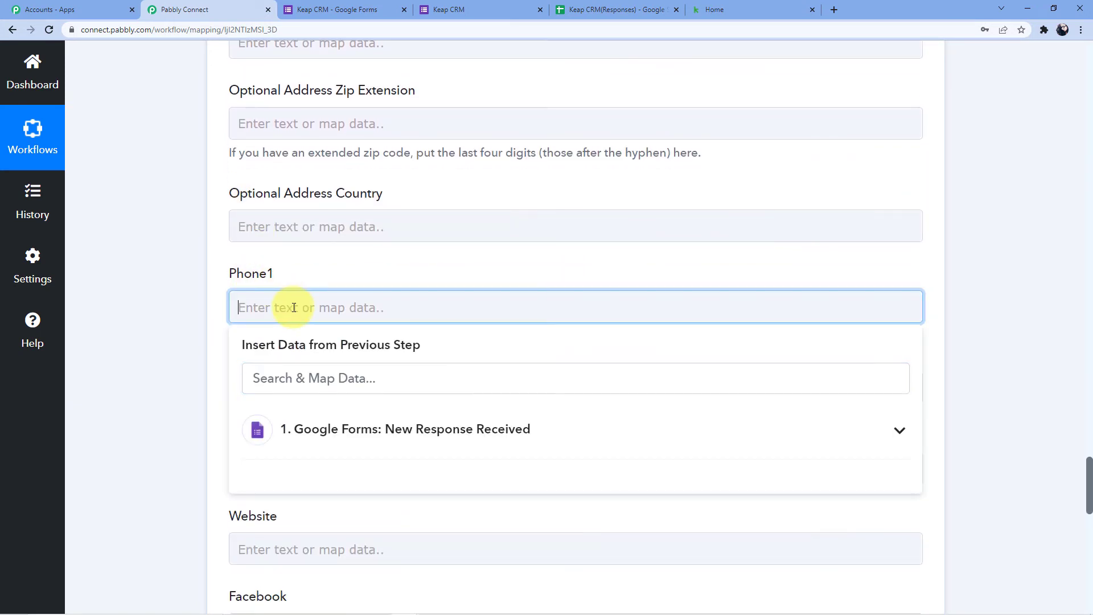
pyautogui.click(325, 423)
pyautogui.scroll(-3, 348, 329)
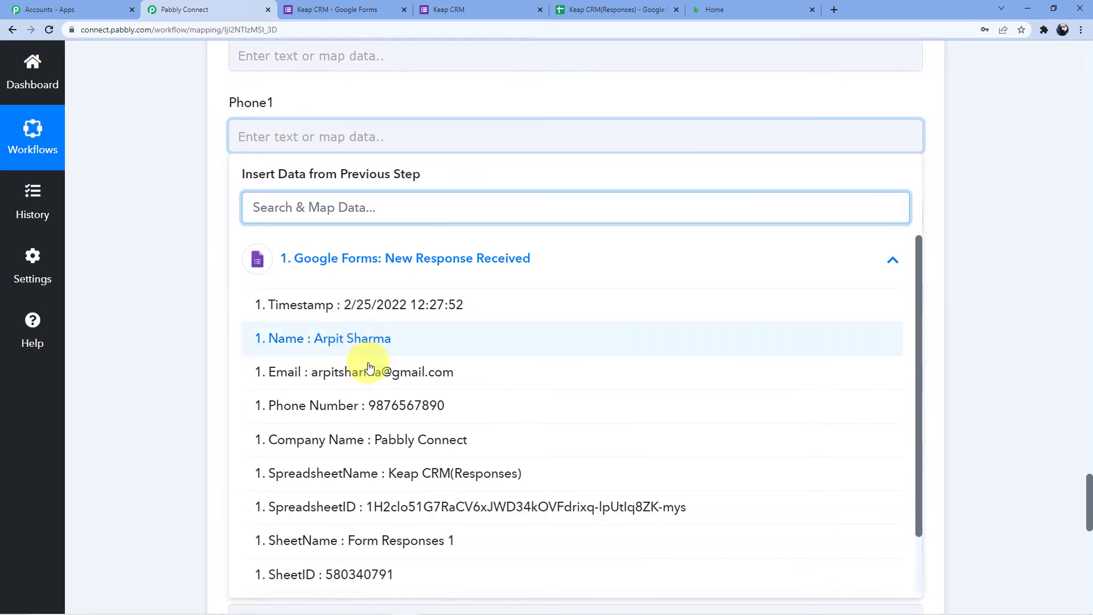
pyautogui.click(365, 407)
pyautogui.click(94, 326)
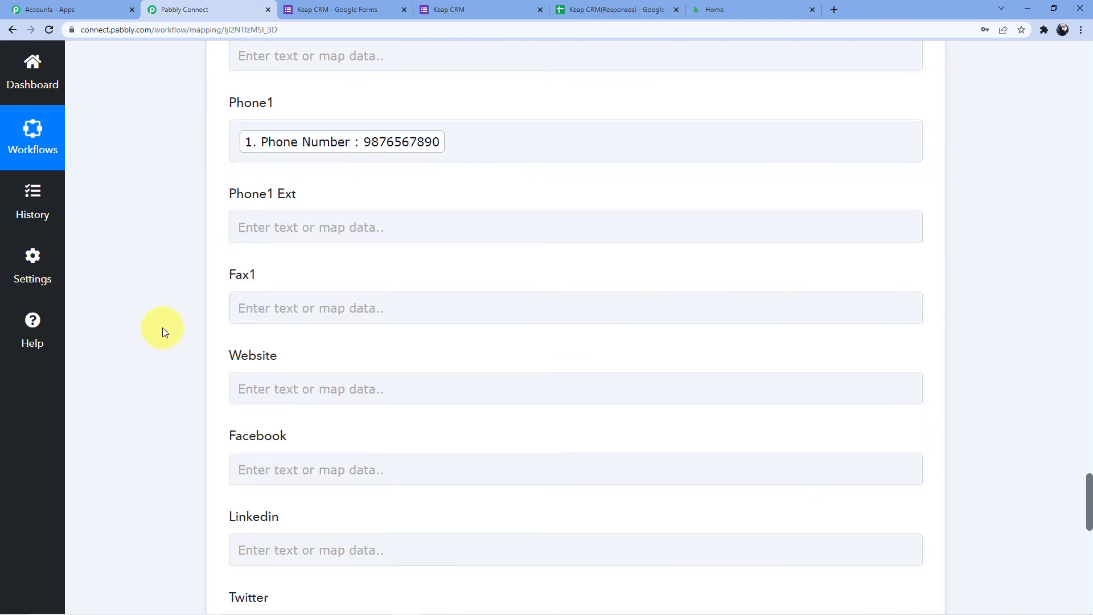
pyautogui.scroll(2, 162, 328)
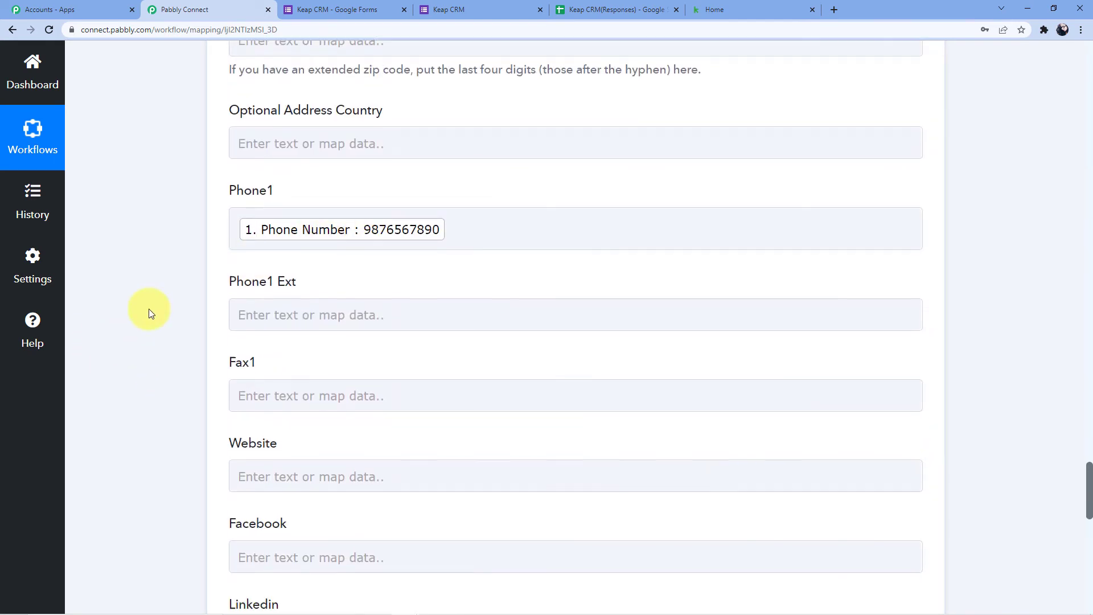
pyautogui.scroll(-13, 149, 308)
pyautogui.scroll(2, 177, 337)
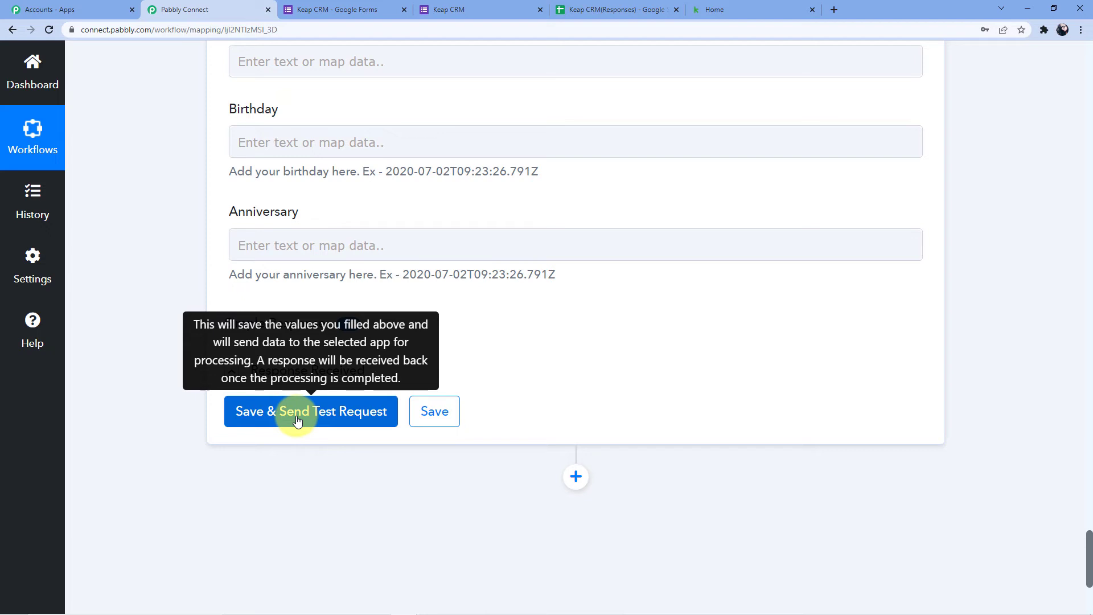
# - Save and send a test request that creates Keap contact Id 32, then switch to the Keap dashboard
pyautogui.click(268, 414)
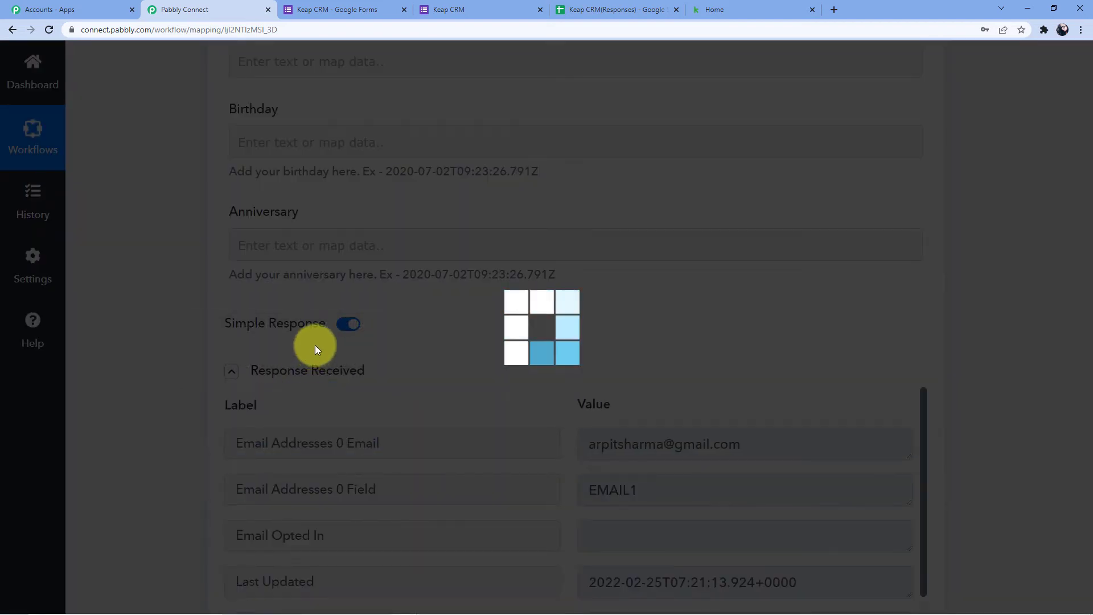
pyautogui.scroll(-3, 719, 313)
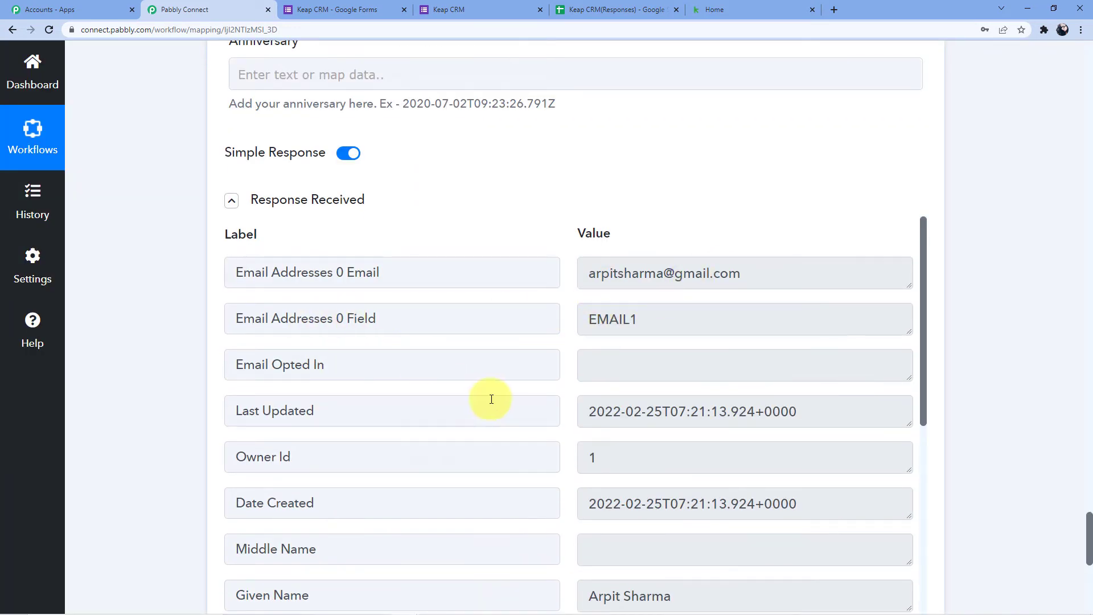
pyautogui.scroll(-8, 631, 369)
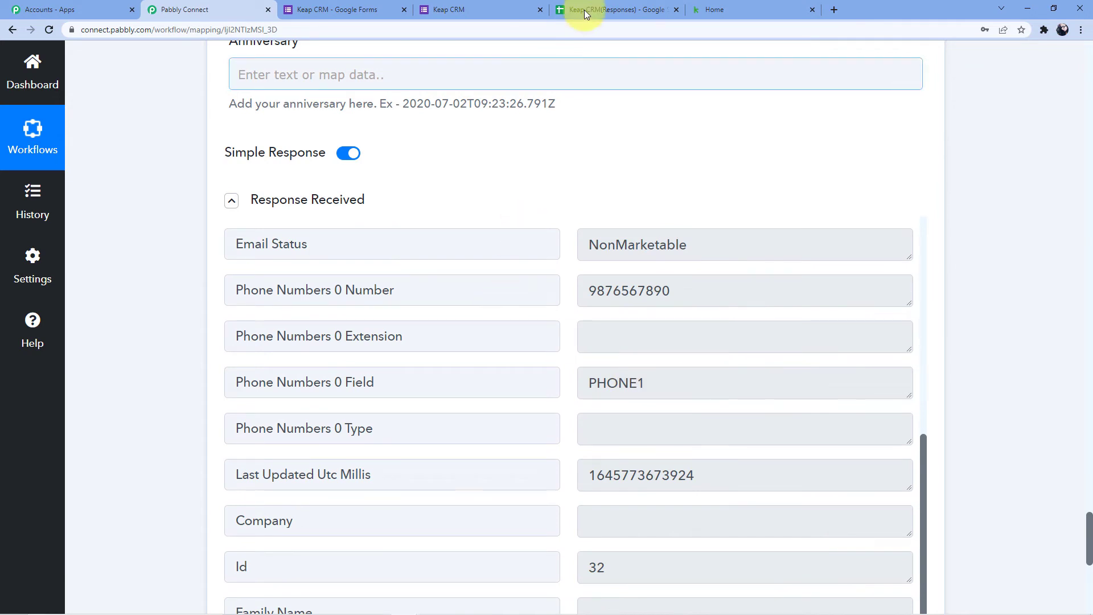
pyautogui.click(727, 6)
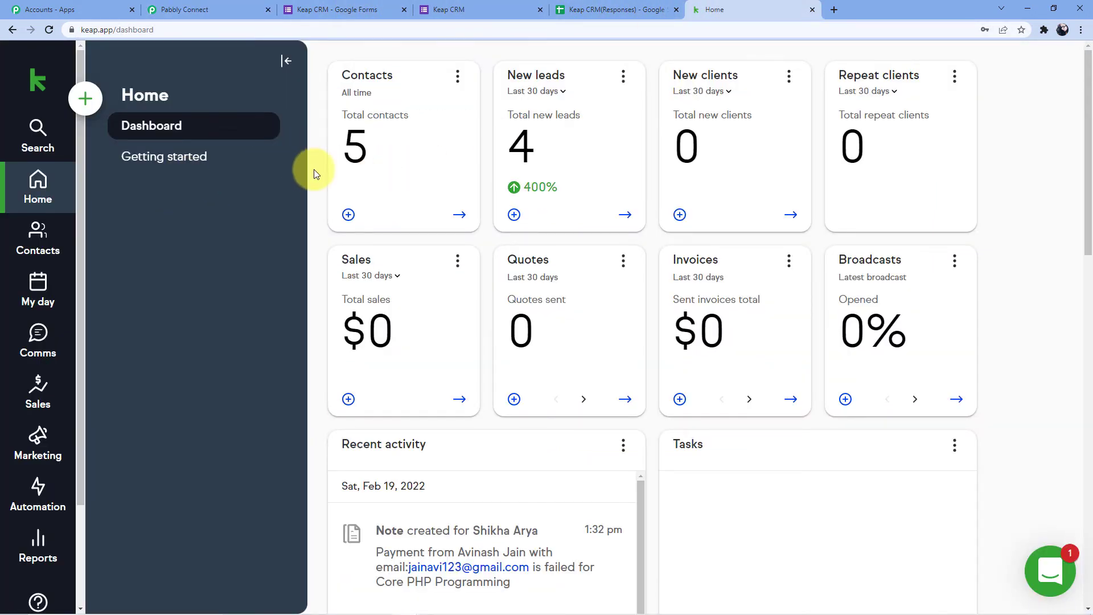
# - Find the Feb 25, 2022 test lead in Keap's People list, then reload the Keap CRM form blank
pyautogui.click(286, 60)
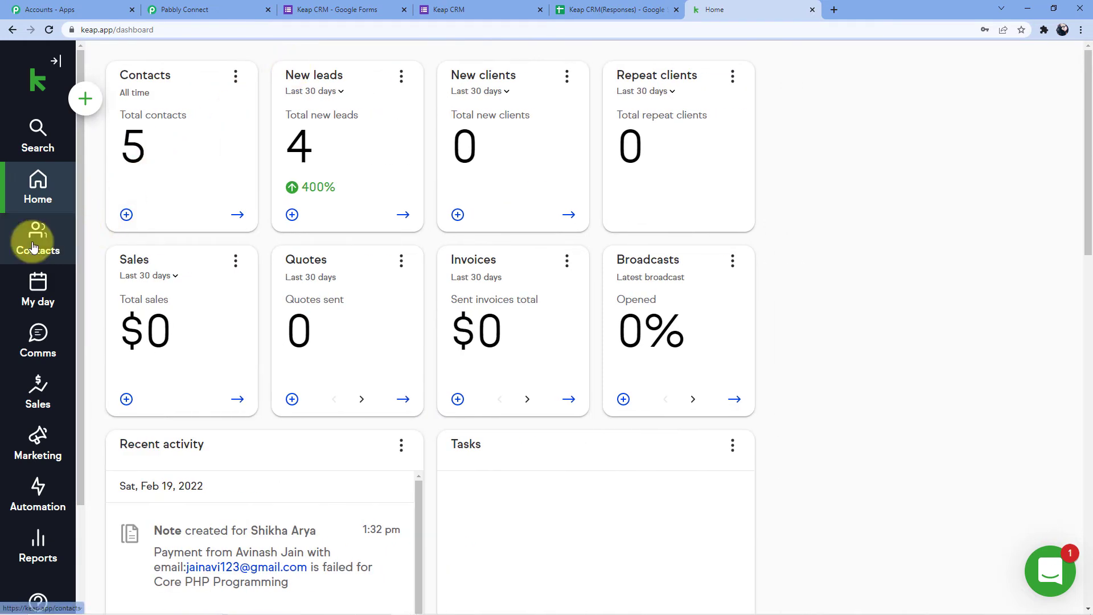
pyautogui.click(33, 246)
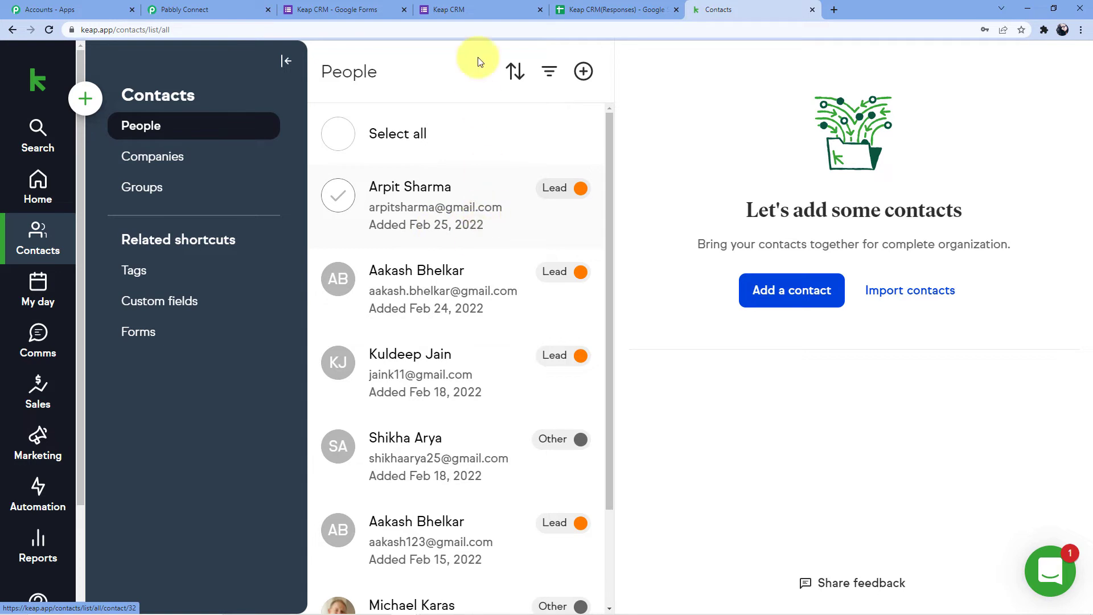
pyautogui.click(477, 9)
pyautogui.click(506, 29)
pyautogui.press('Return')
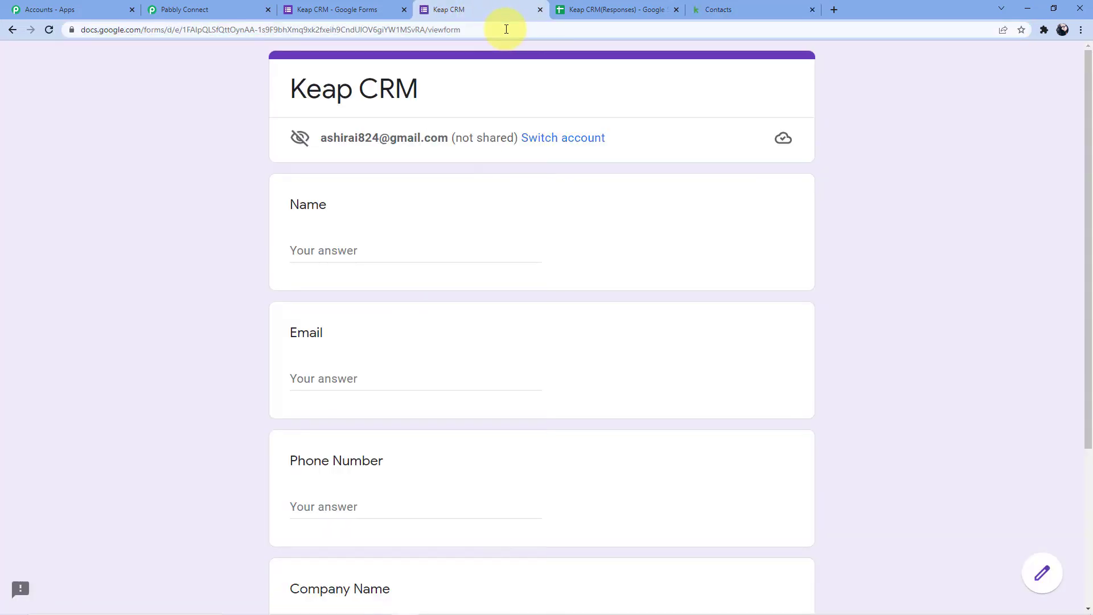
# - Enter the respondent's full name and e-mail address in the Keap CRM form
pyautogui.click(370, 251)
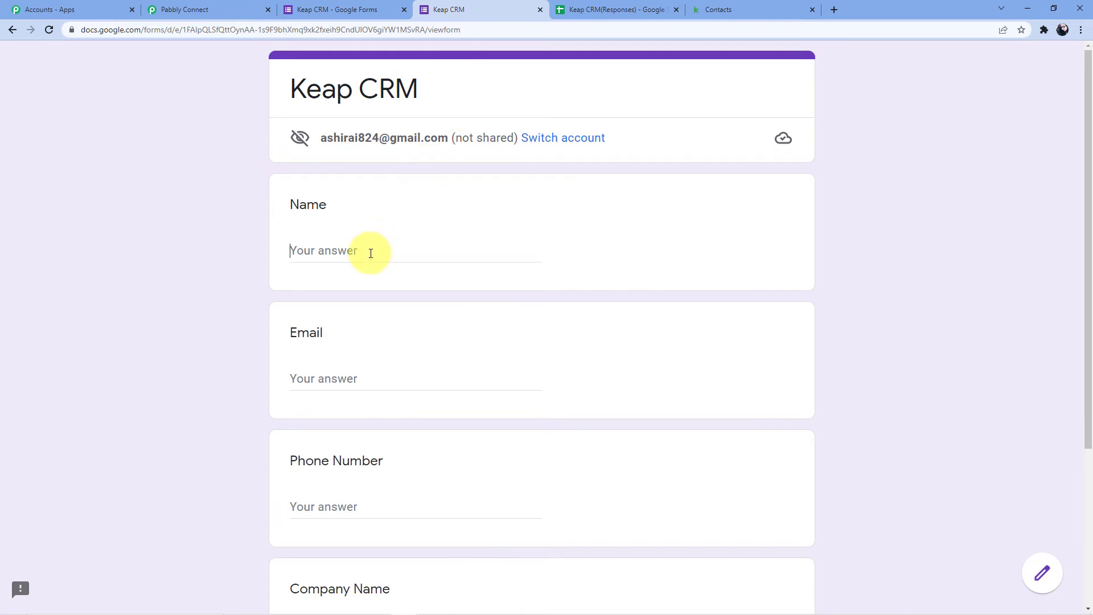
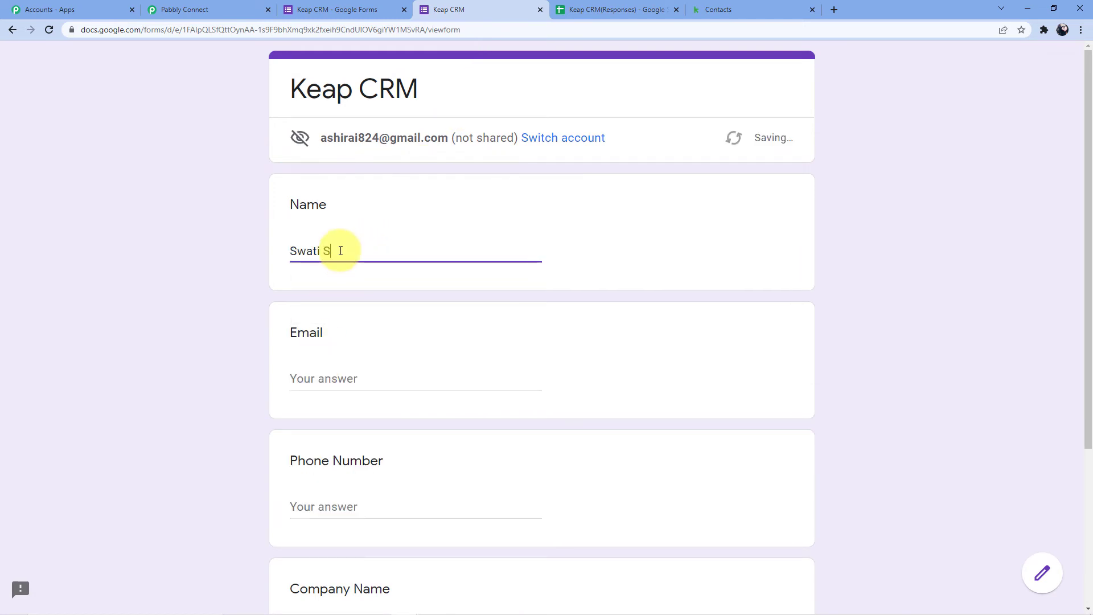
pyautogui.click(316, 378)
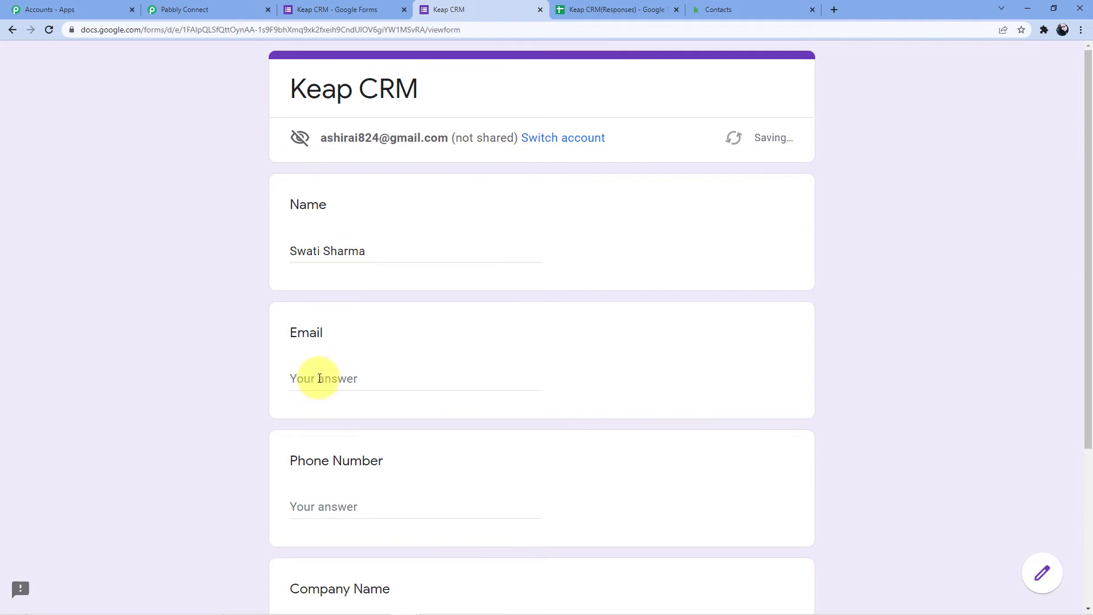
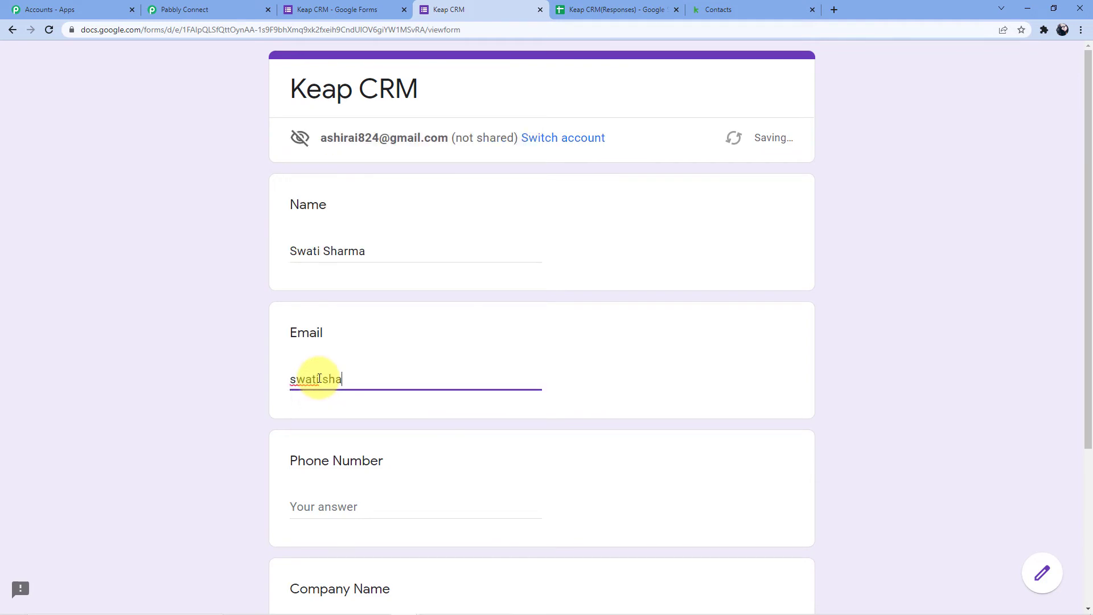
# - Enter the respondent's phone number and company 'Pabbly Connect', then submit the response
pyautogui.scroll(-3, 321, 379)
pyautogui.click(334, 337)
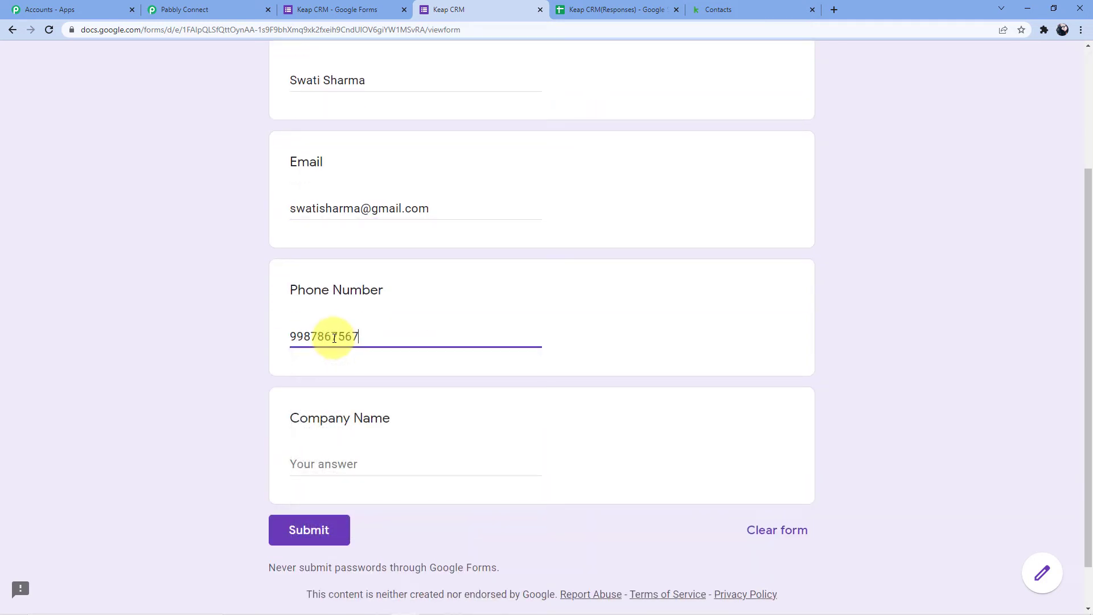
pyautogui.scroll(-1, 367, 369)
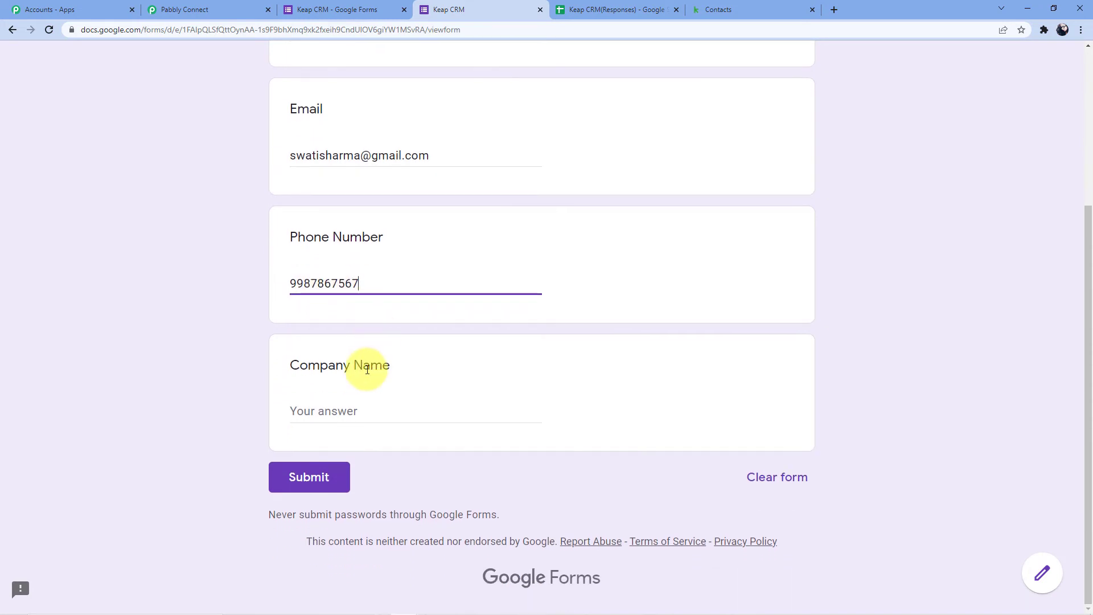
pyautogui.click(321, 410)
pyautogui.write('Pab')
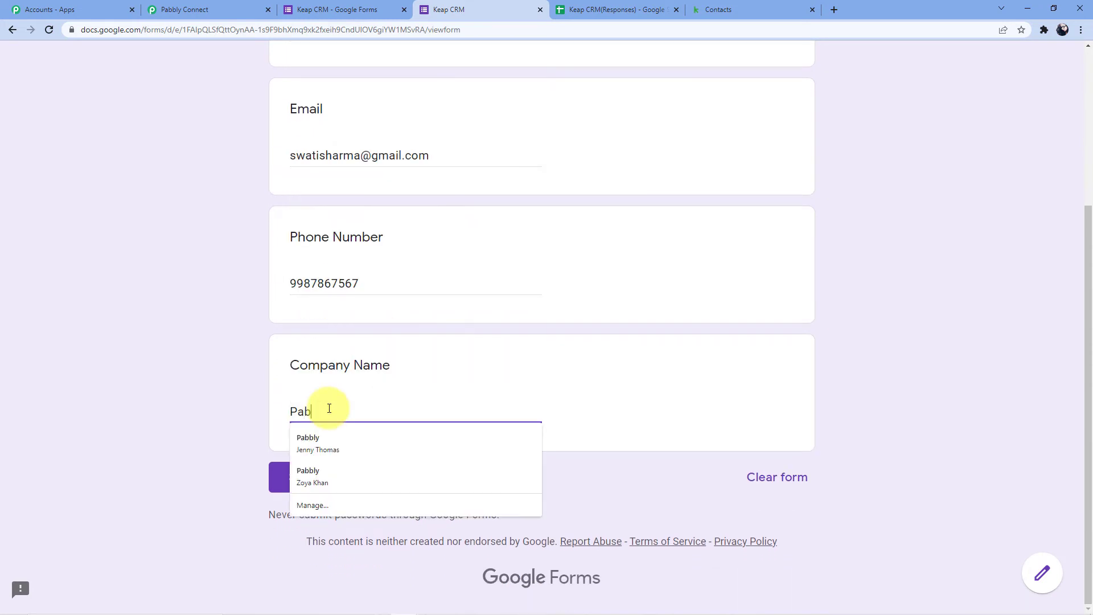
pyautogui.write('bly Connect')
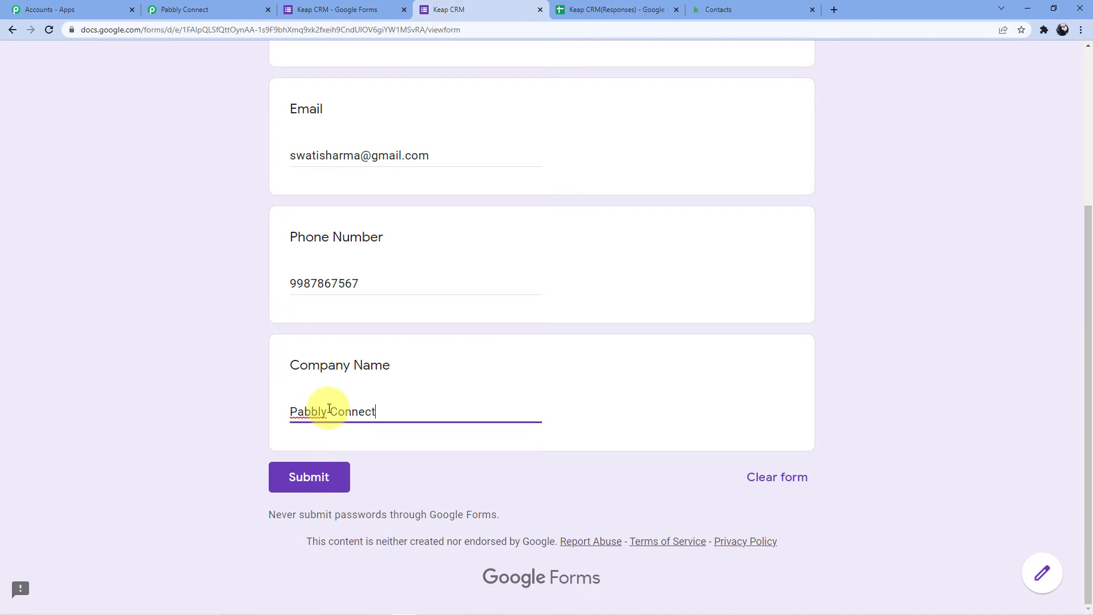
pyautogui.click(317, 488)
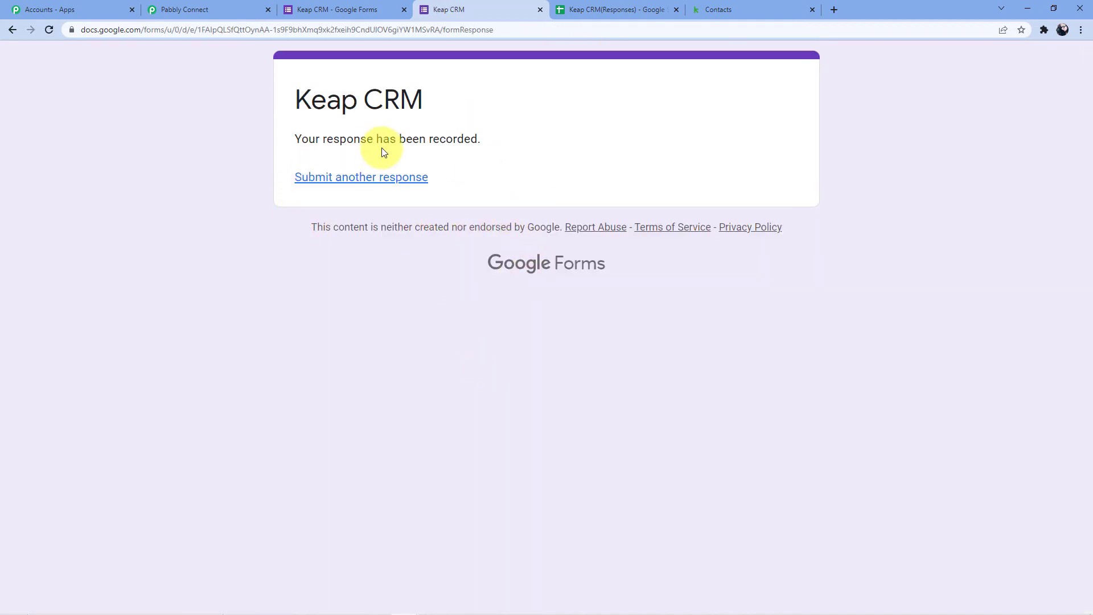
# - Return to Keap's contacts list and reload it twice to look for the new contact
pyautogui.click(718, 10)
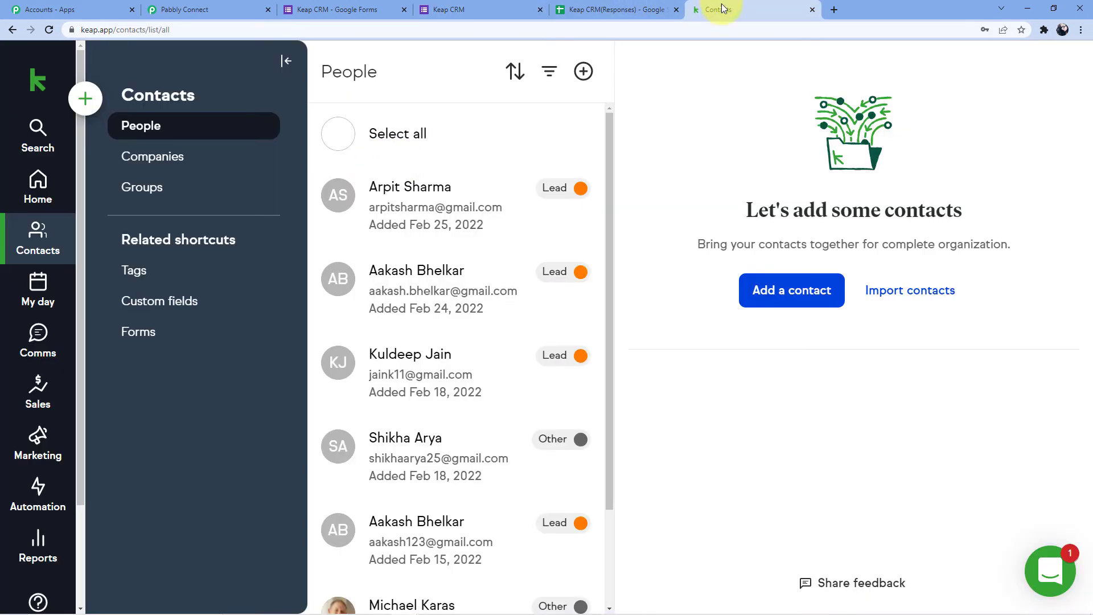
pyautogui.click(47, 29)
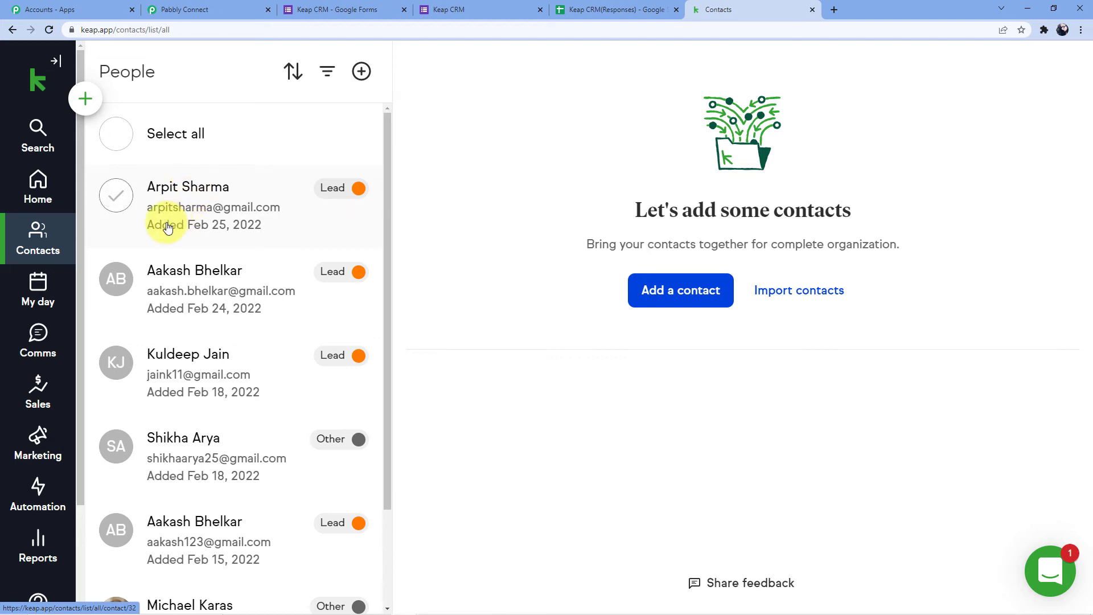
pyautogui.click(48, 31)
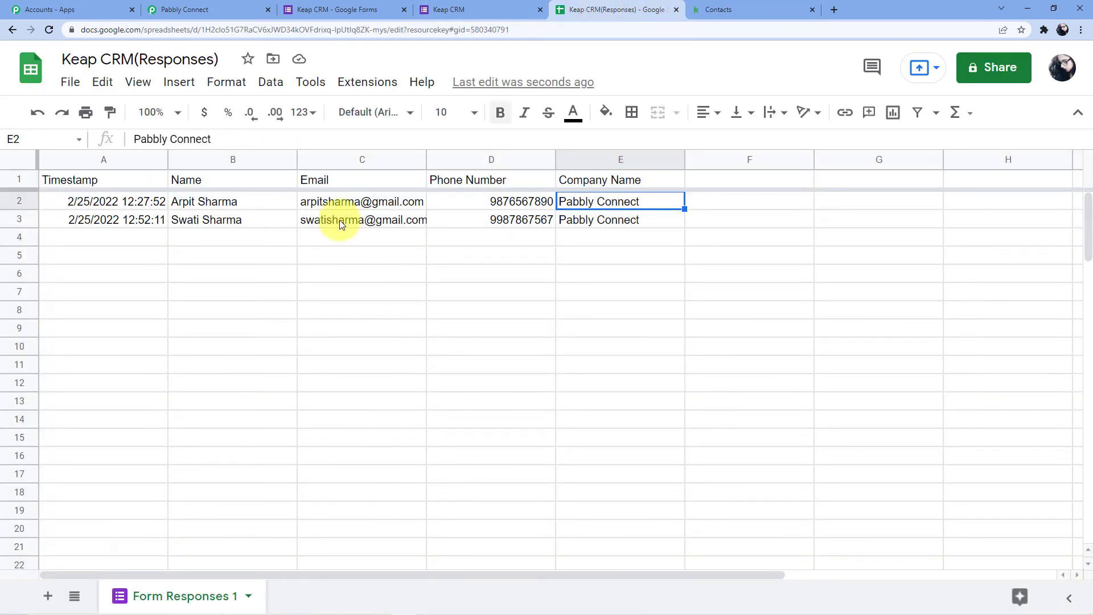
# - Enable Send On Event in the Pabbly Connect Webhooks add-on and reopen the menu to confirm it
pyautogui.click(358, 83)
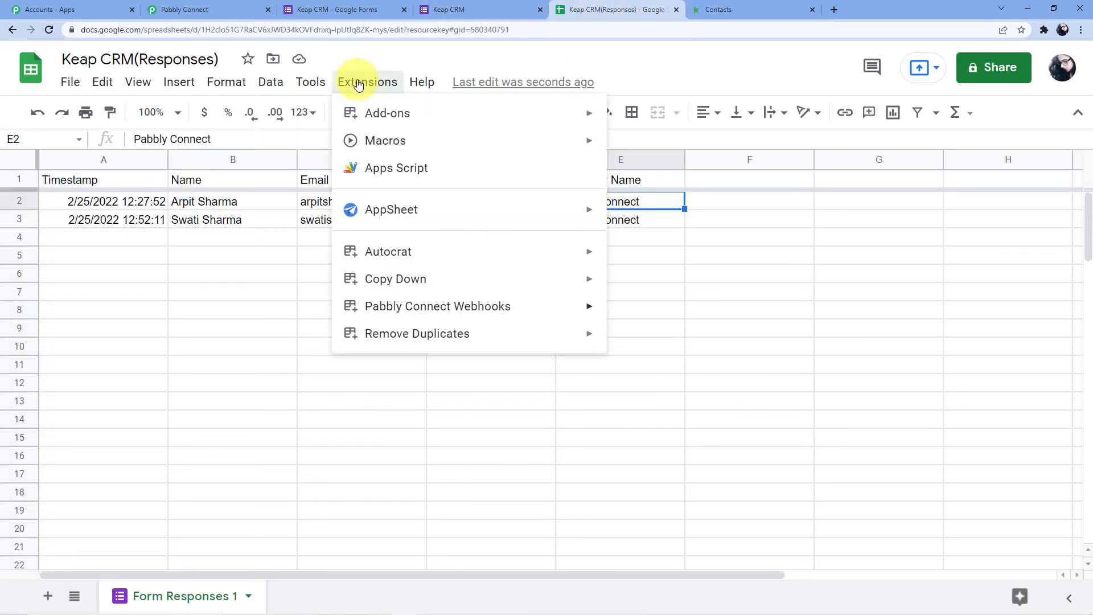
pyautogui.moveTo(421, 279)
pyautogui.moveTo(428, 307)
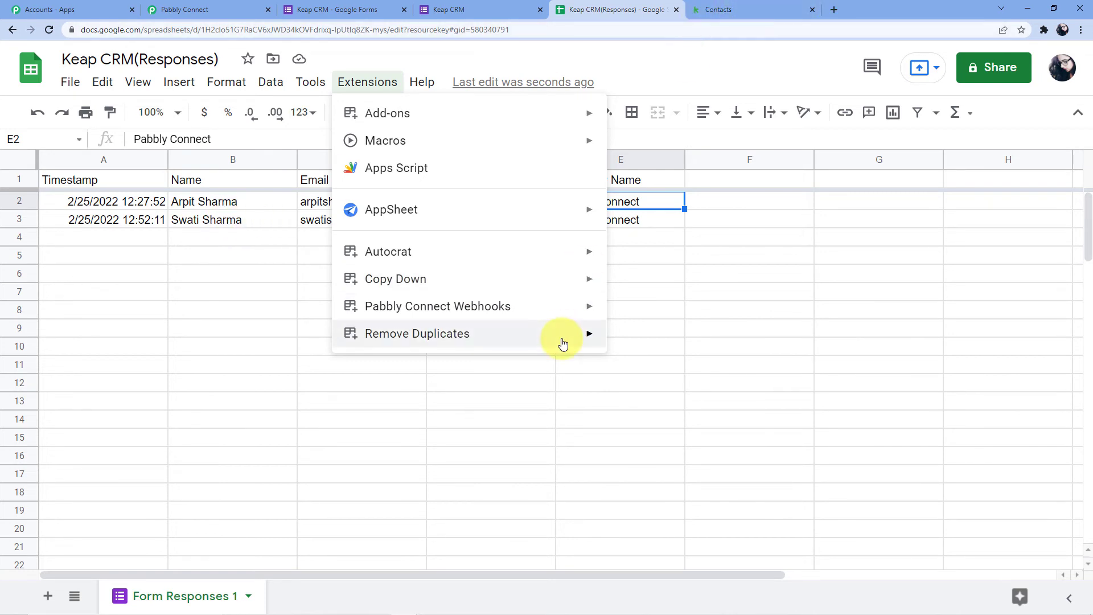
pyautogui.click(637, 344)
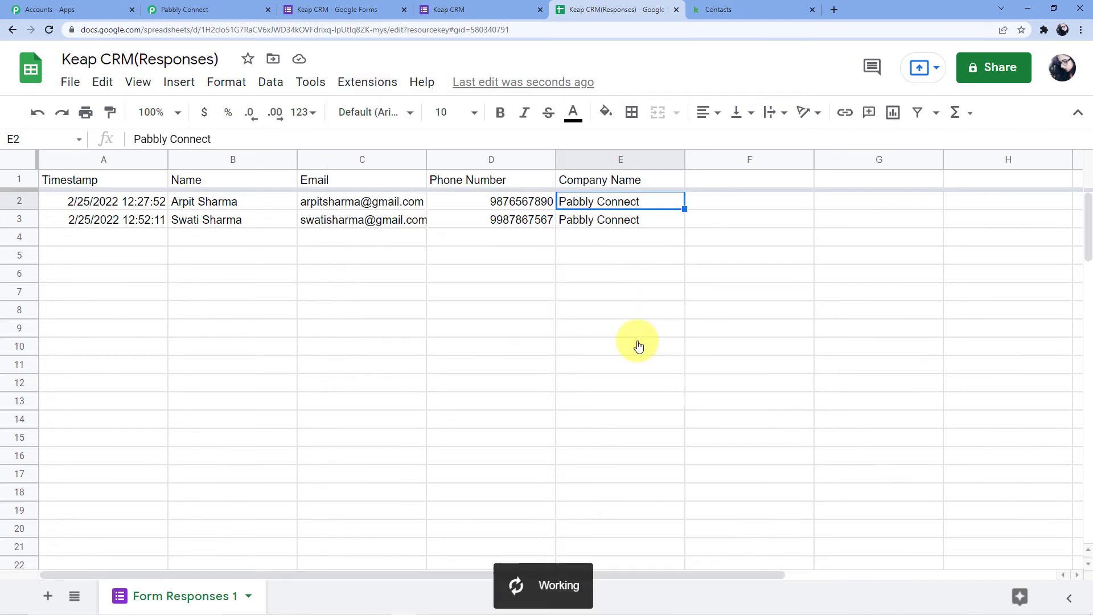
pyautogui.click(370, 87)
pyautogui.moveTo(536, 309)
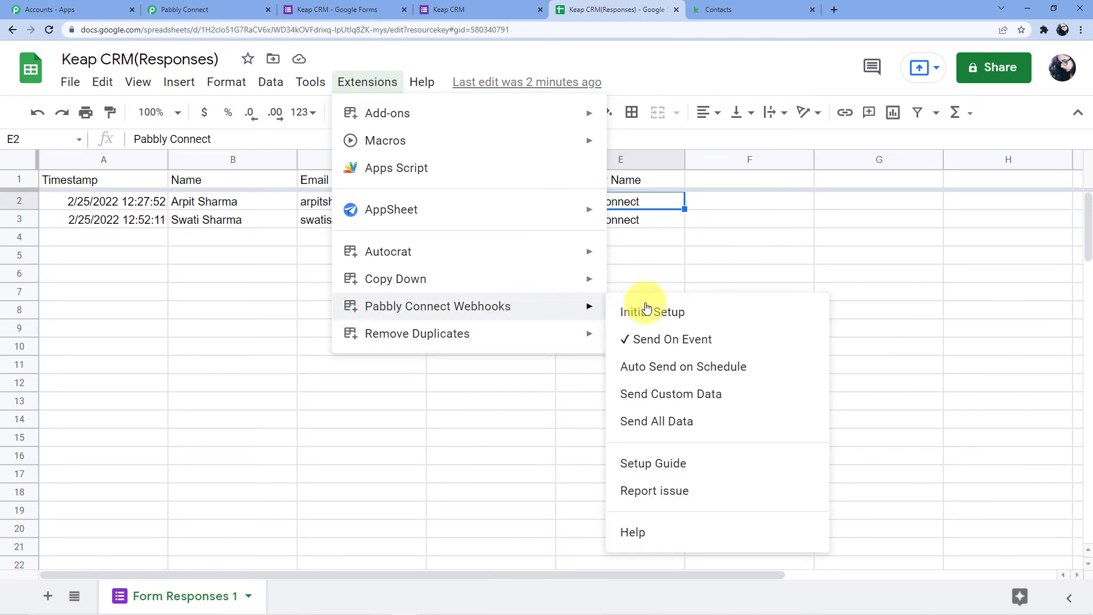
pyautogui.click(231, 237)
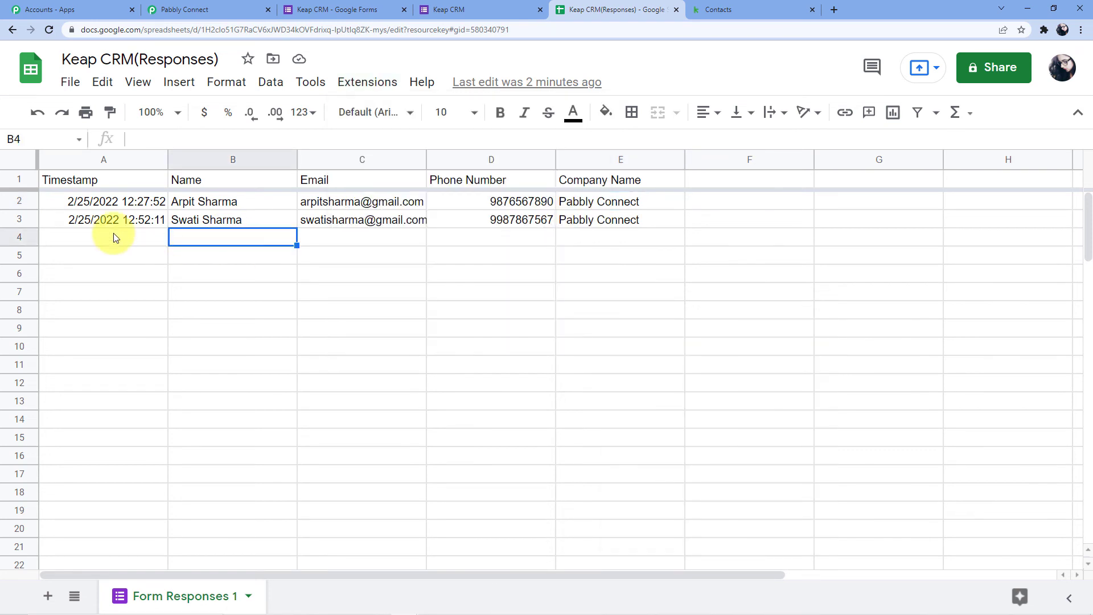
# - Delete row 3, the second form response, from the responses sheet
pyautogui.click(19, 219)
pyautogui.rightClick(19, 219)
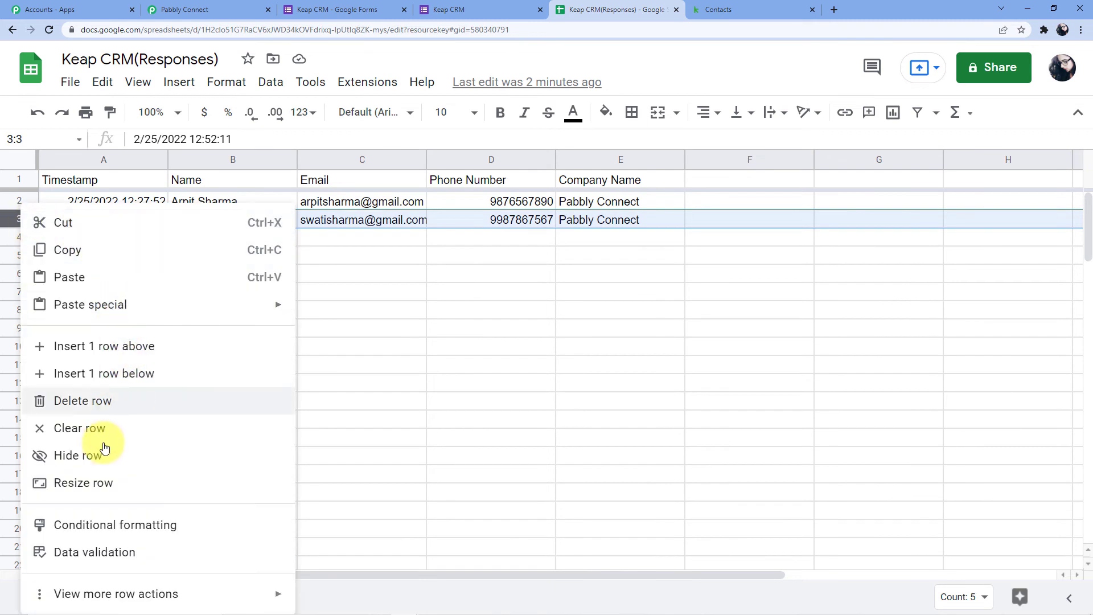
pyautogui.click(98, 401)
pyautogui.click(545, 234)
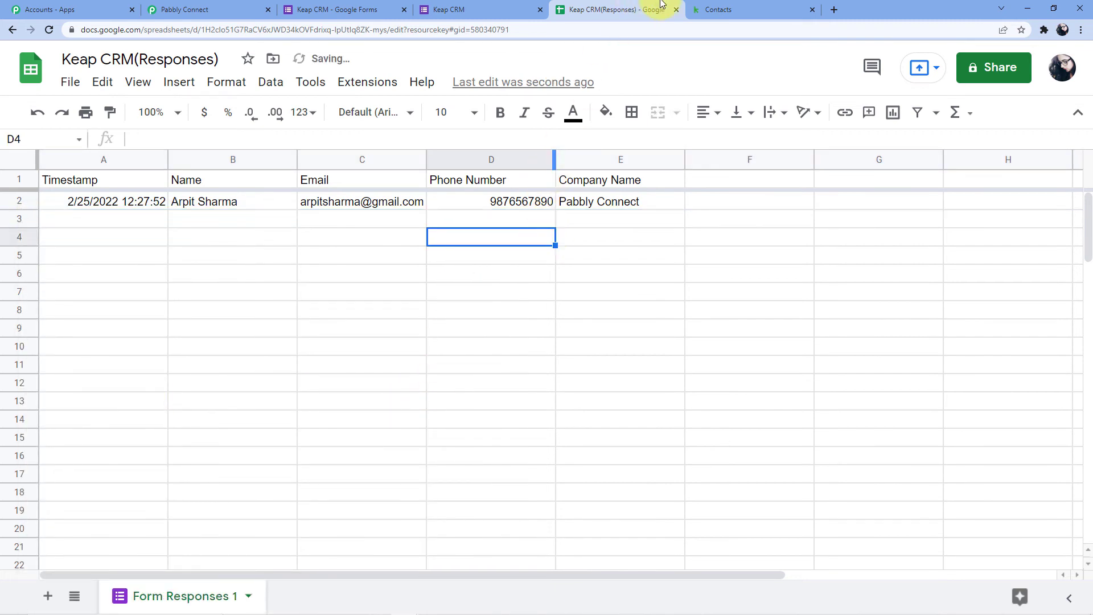
# - Reload the Keap contacts list, then return to the form's confirmation page
pyautogui.click(740, 9)
pyautogui.click(50, 31)
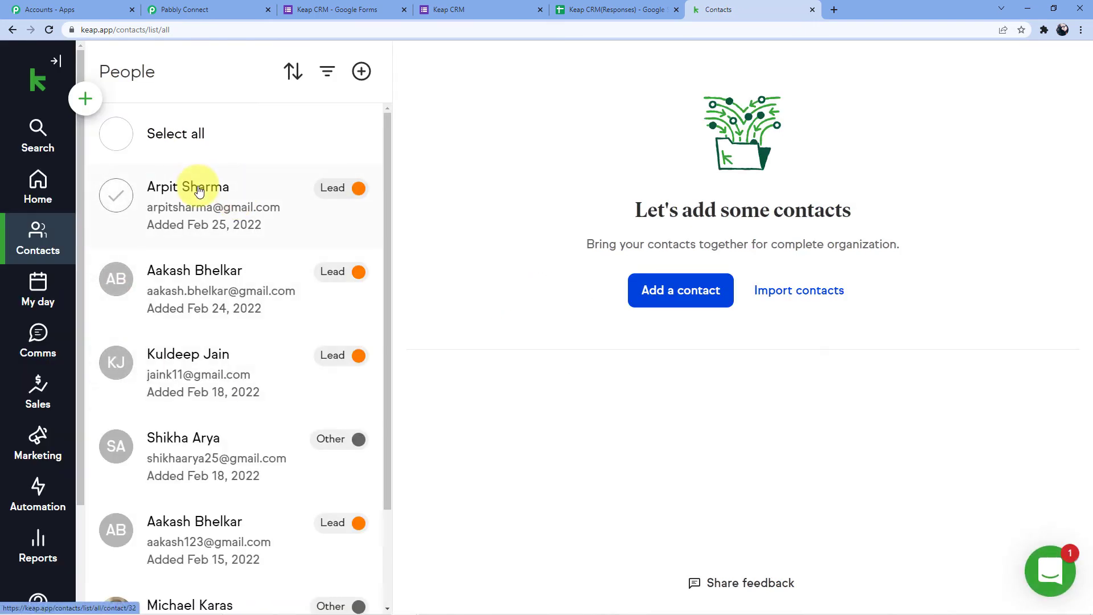
pyautogui.click(449, 9)
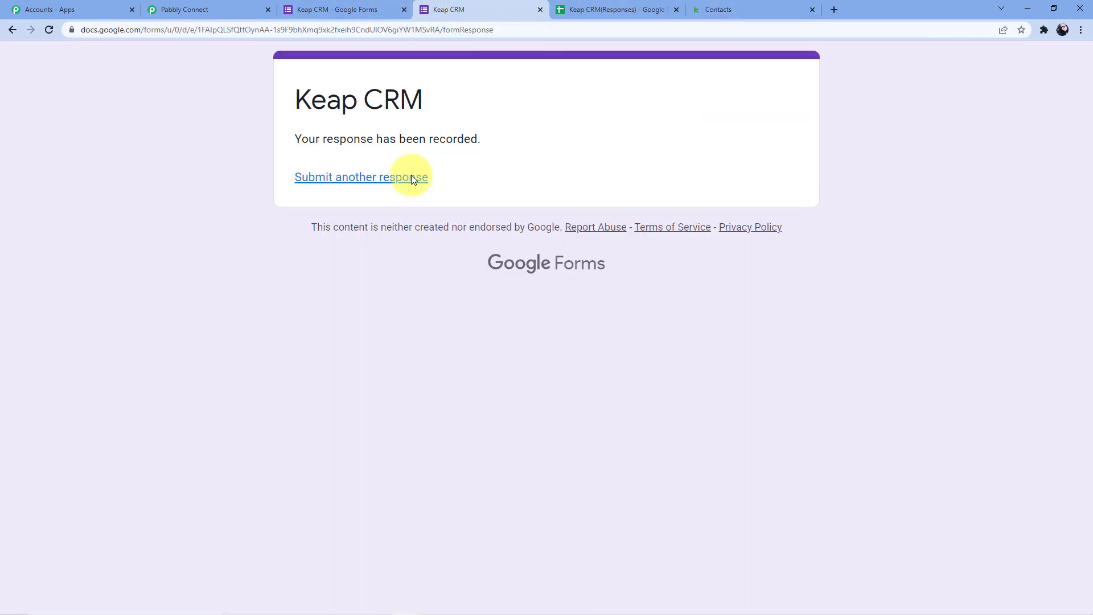
# - Reload the form as a blank entry and fill in the respondent's name, e-mail and phone number
pyautogui.click(504, 26)
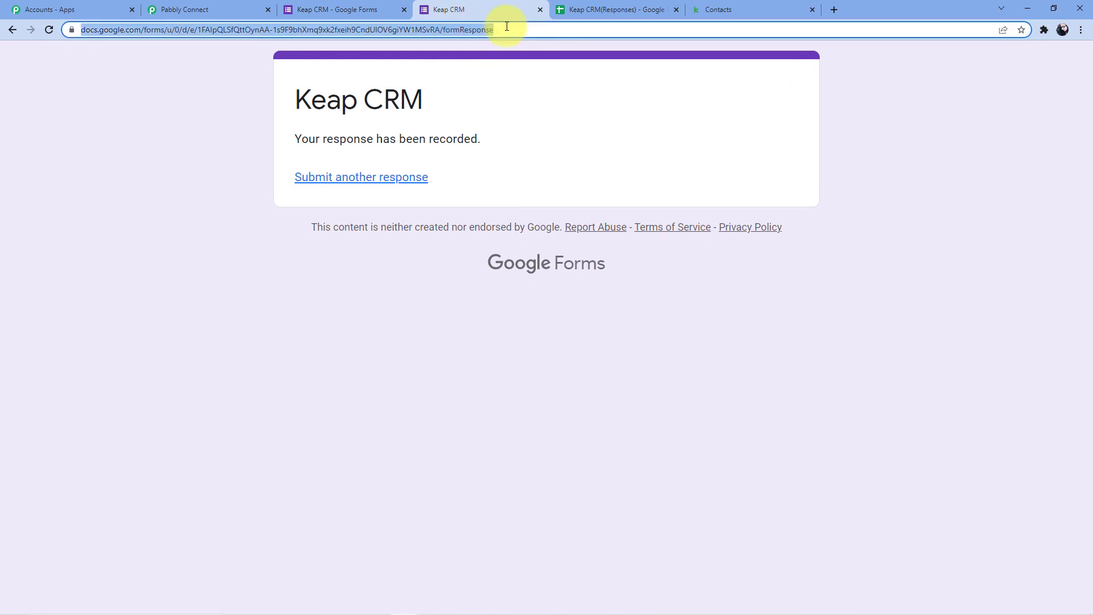
pyautogui.press('Return')
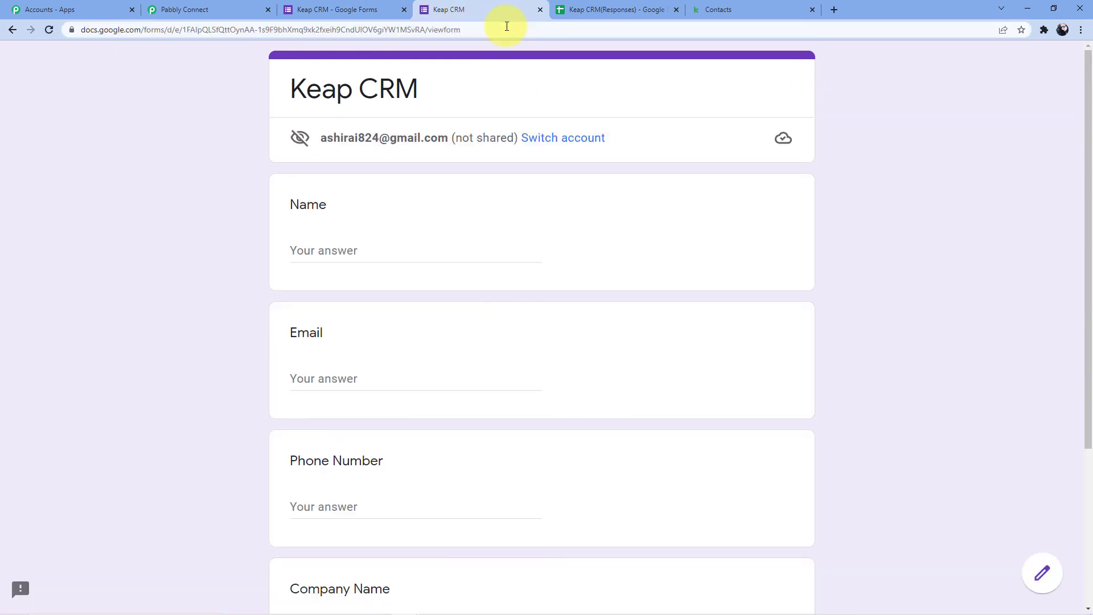
pyautogui.scroll(-4, 506, 26)
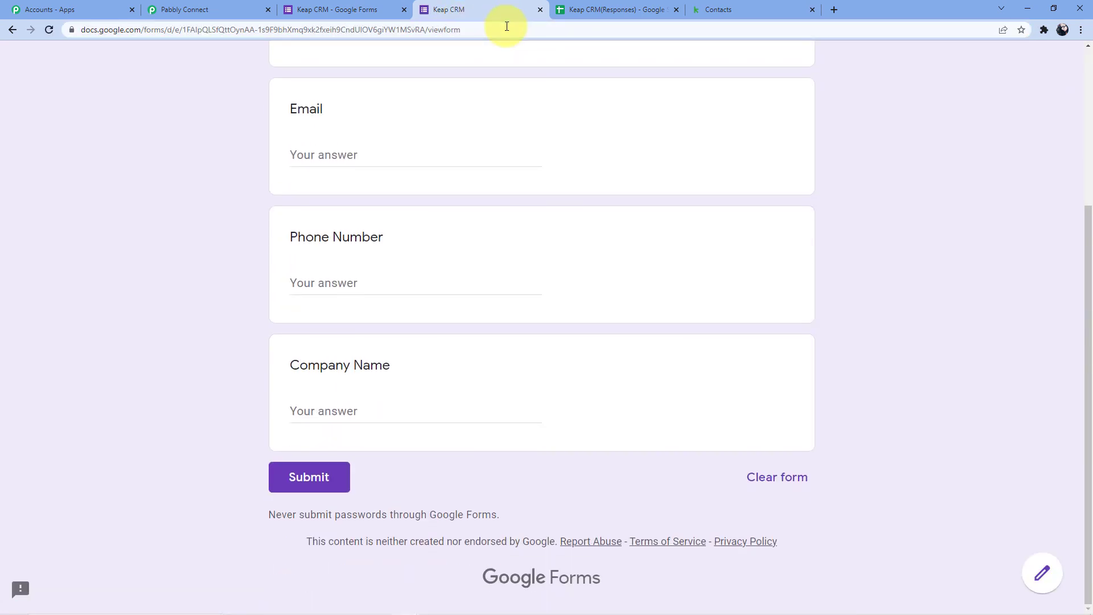
pyautogui.scroll(5, 389, 166)
pyautogui.click(356, 245)
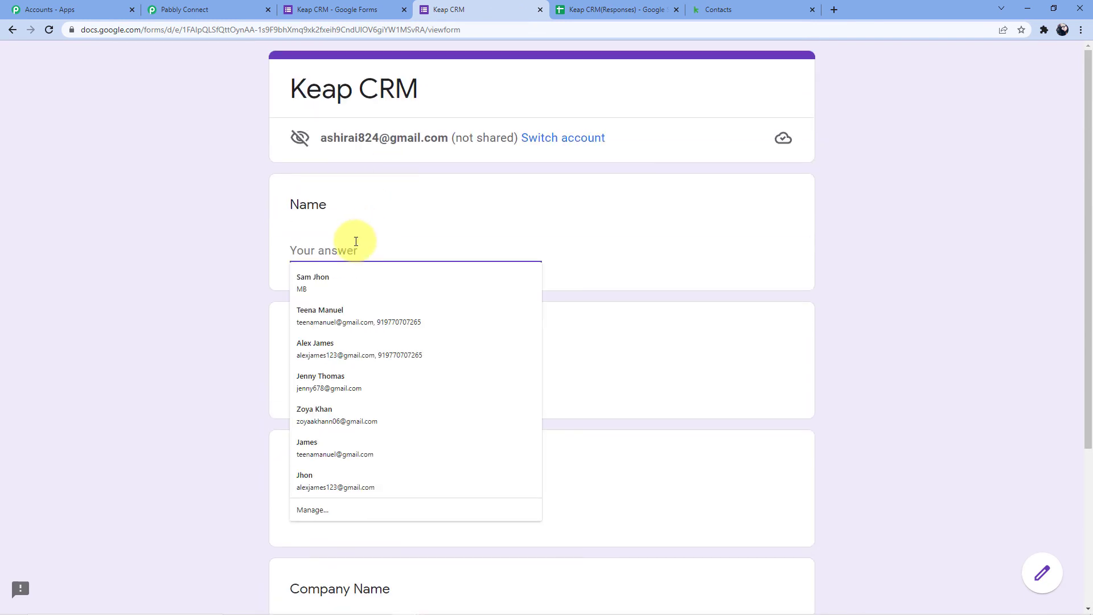
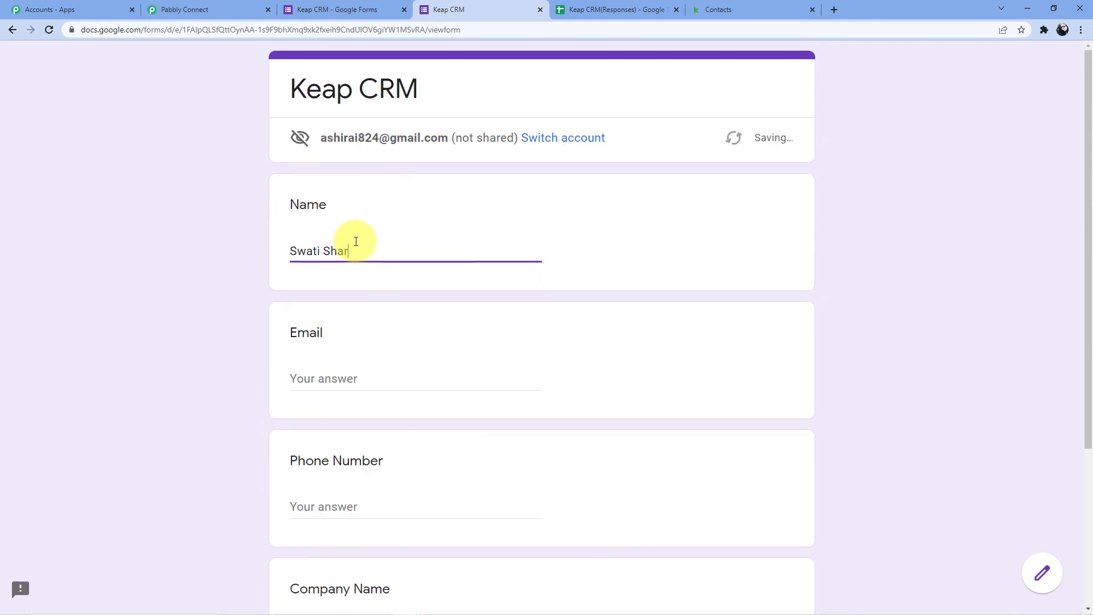
pyautogui.click(325, 366)
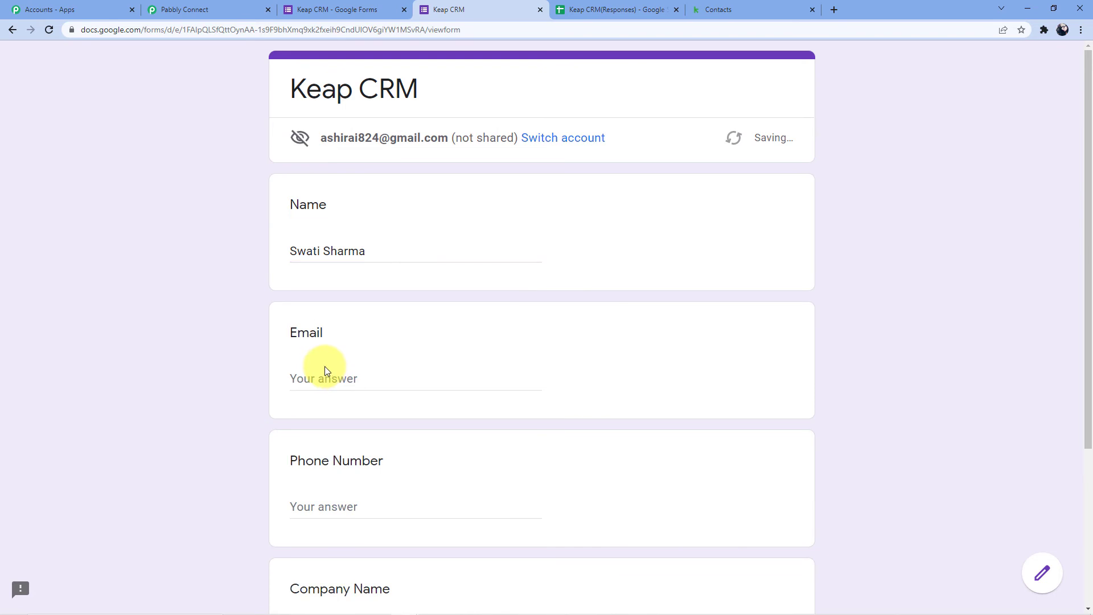
pyautogui.click(324, 366)
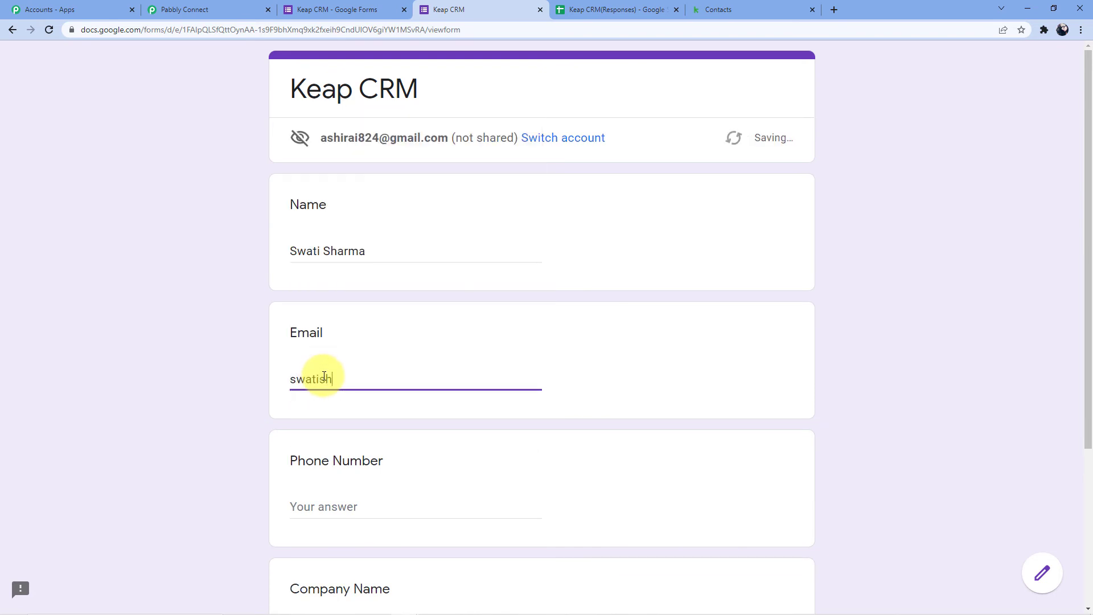
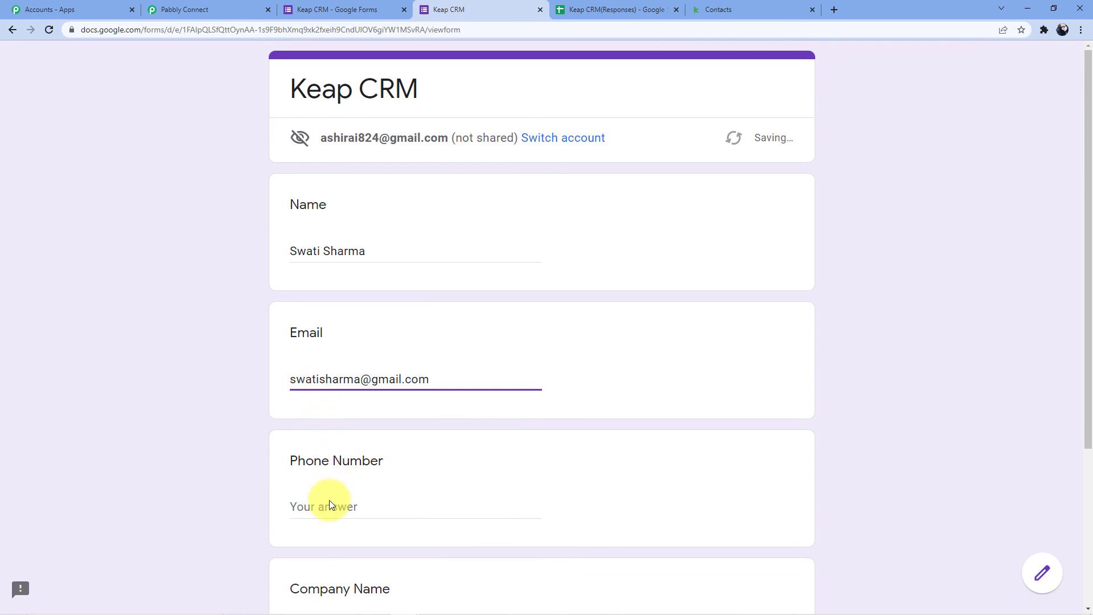
pyautogui.click(330, 503)
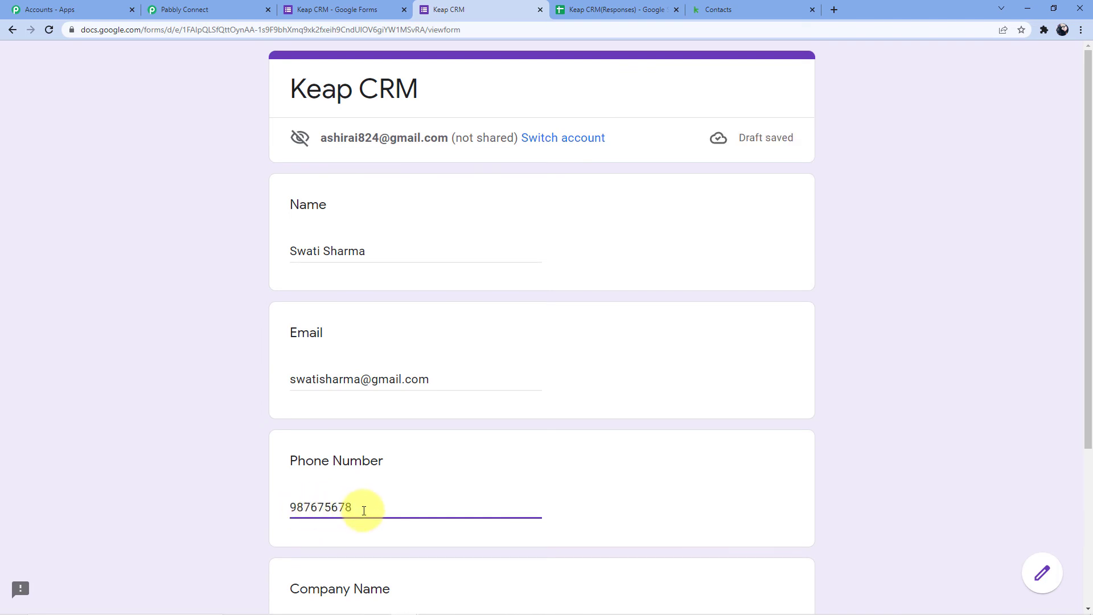
# - Enter company name 'Pabbly Connect', submit the response, and check its new row in the sheet
pyautogui.scroll(-4, 378, 500)
pyautogui.click(362, 421)
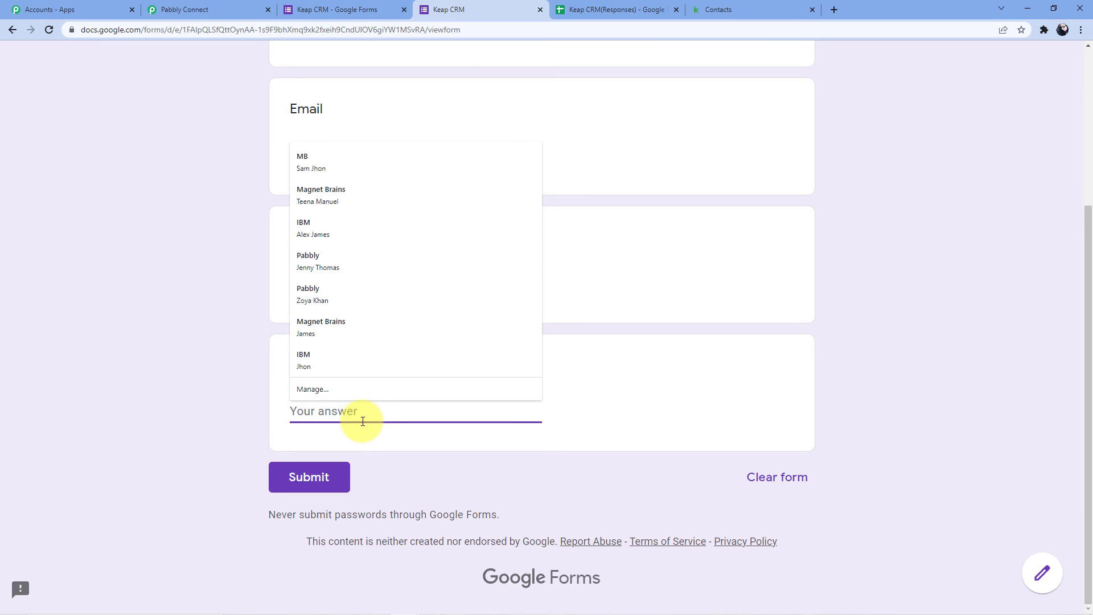
pyautogui.write('Pabbly Connect')
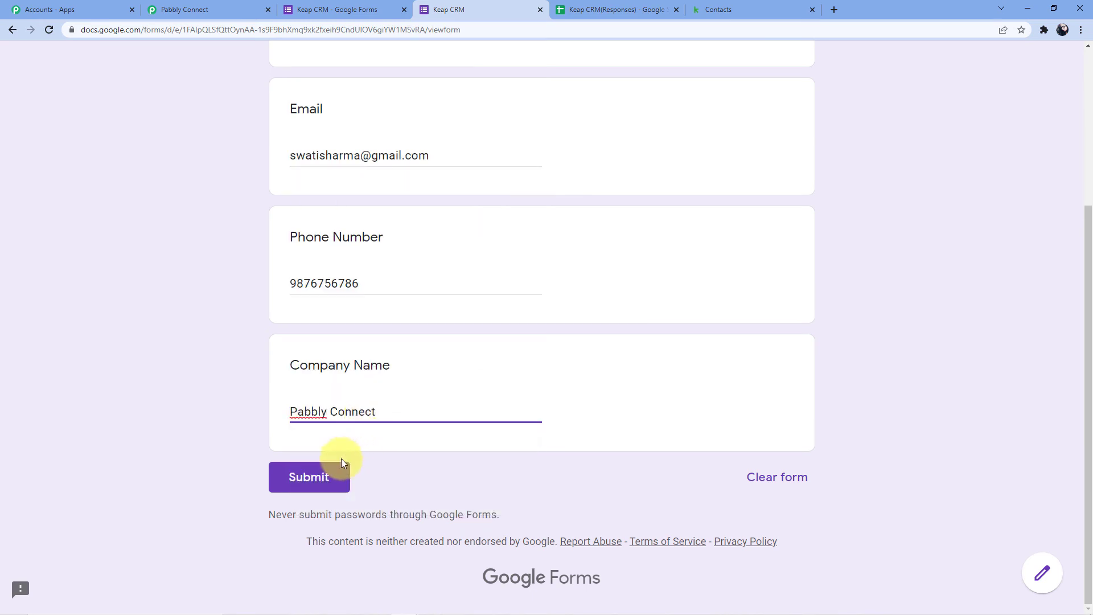
pyautogui.click(302, 476)
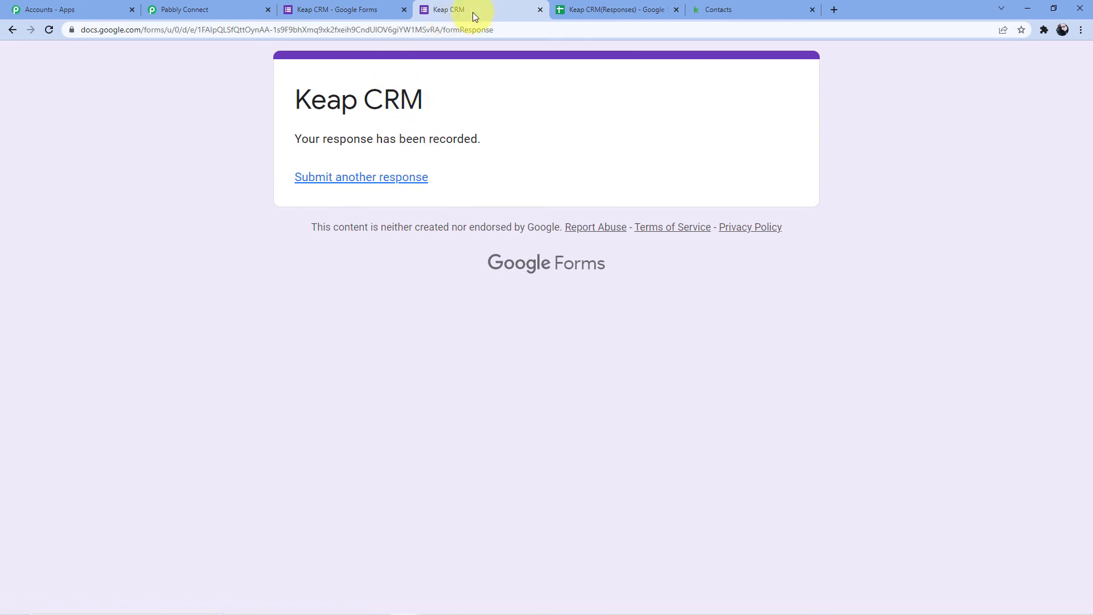
pyautogui.click(588, 8)
pyautogui.click(379, 220)
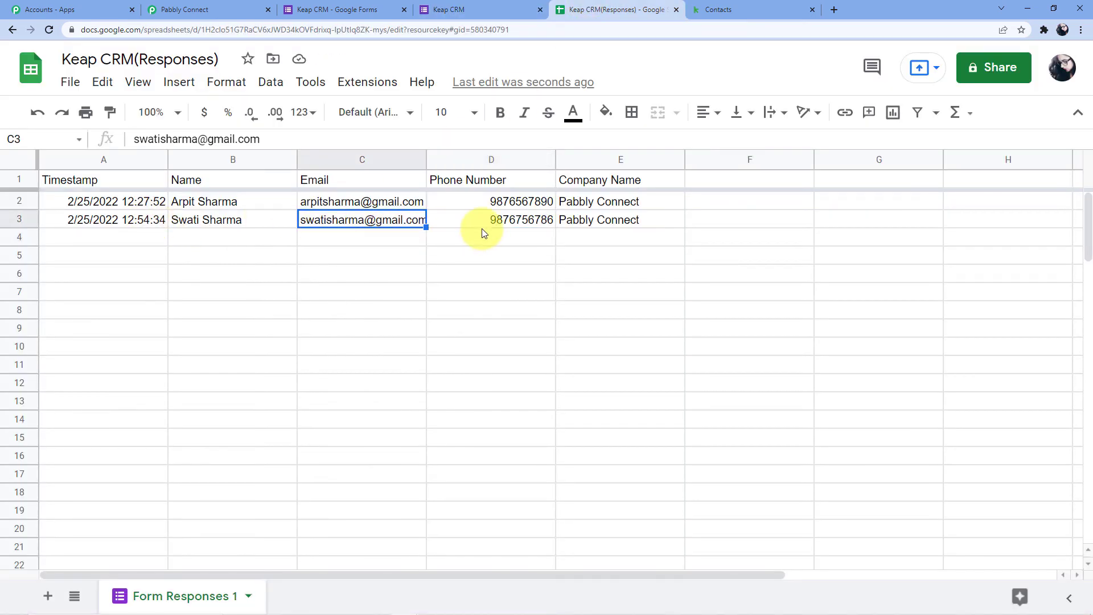
# - Reload Keap contacts and open the newly added Lead contact's record to verify its details
pyautogui.click(501, 222)
pyautogui.click(718, 9)
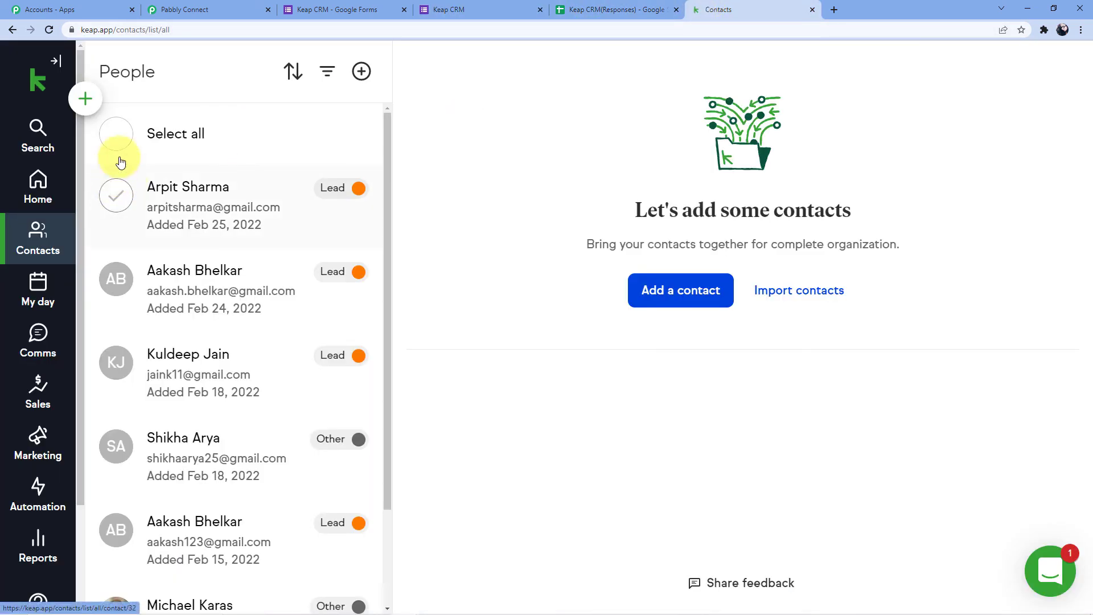
pyautogui.click(50, 29)
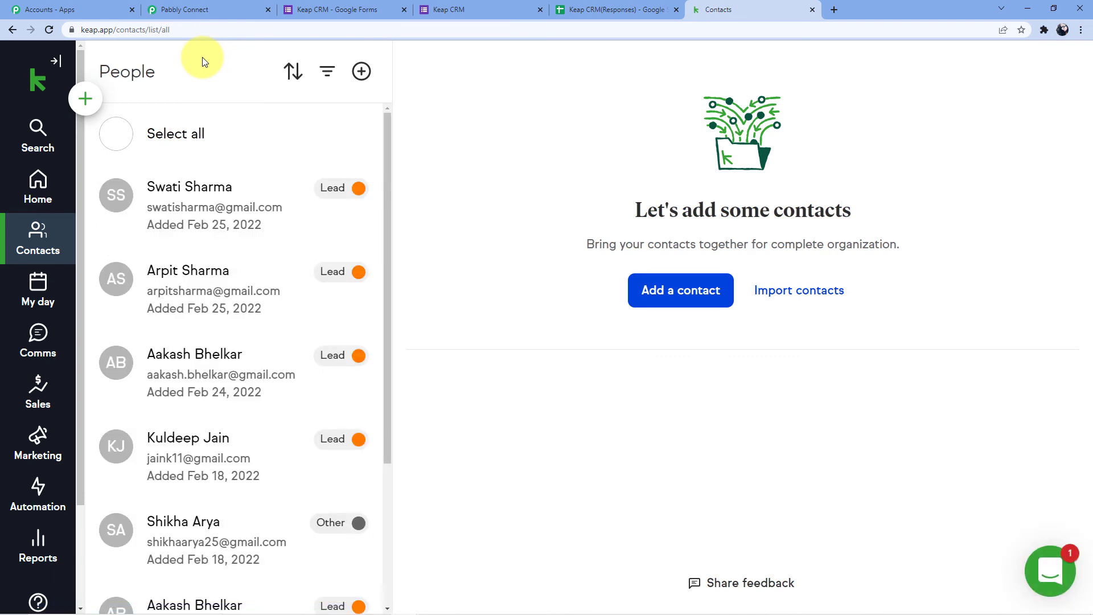
pyautogui.click(237, 216)
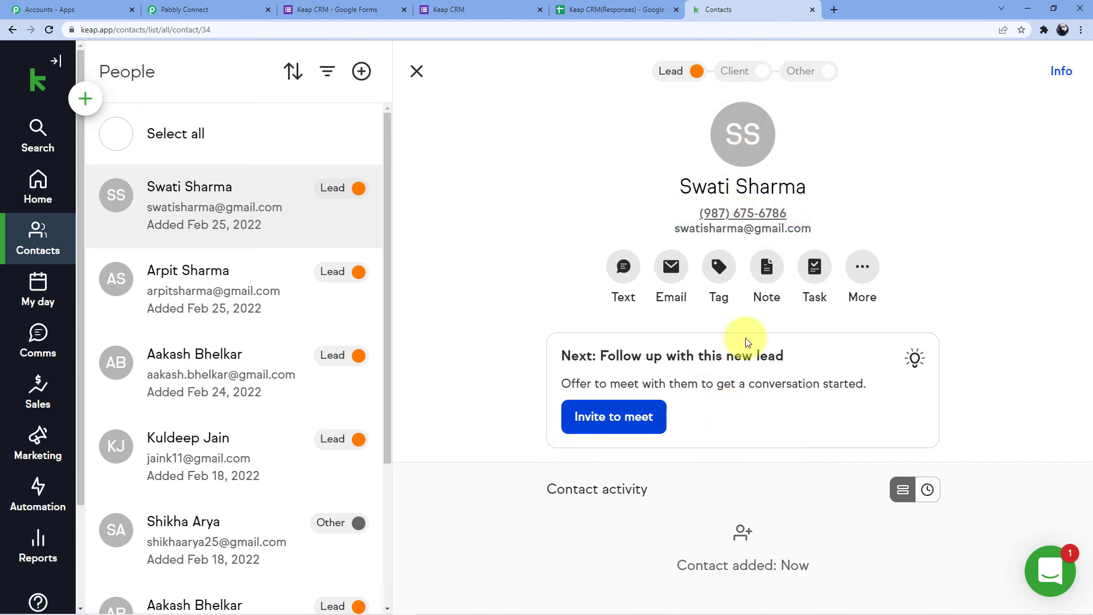
pyautogui.click(196, 270)
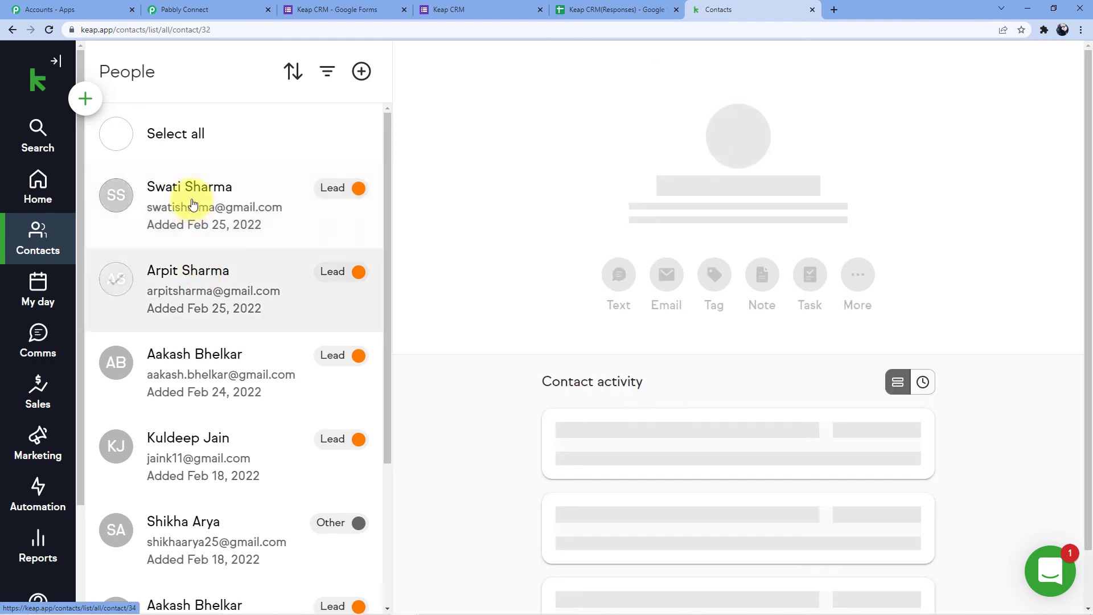
pyautogui.click(192, 205)
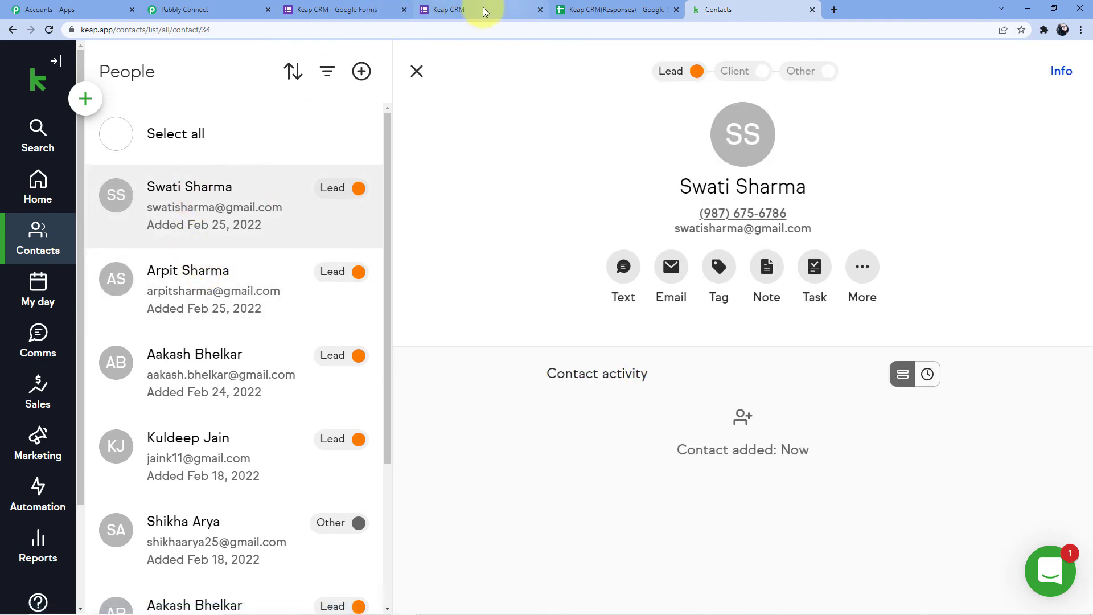
pyautogui.click(185, 9)
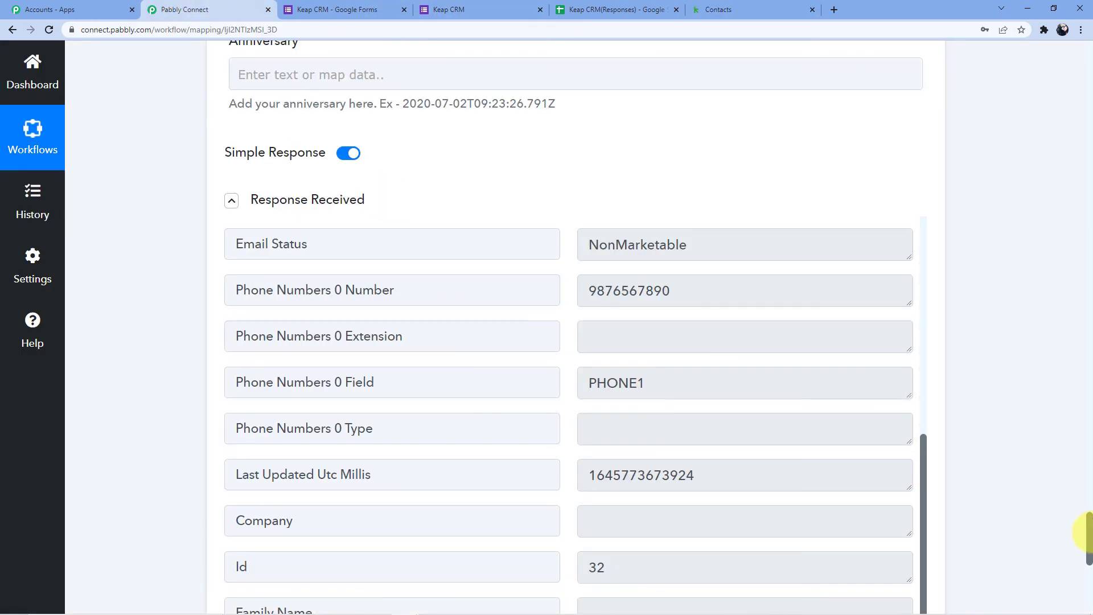
# - Collapse the Google Forms trigger and Keap action steps so only their headers show
pyautogui.moveTo(1089, 532); pyautogui.dragTo(1087, 31)
pyautogui.click(517, 273)
pyautogui.scroll(-2, 421, 291)
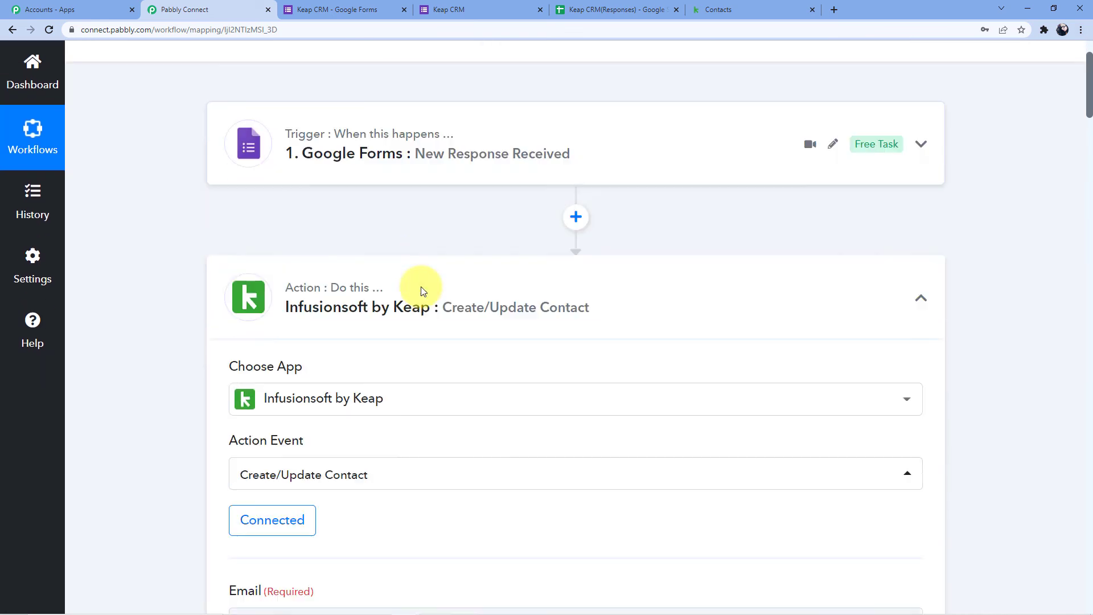
pyautogui.click(416, 265)
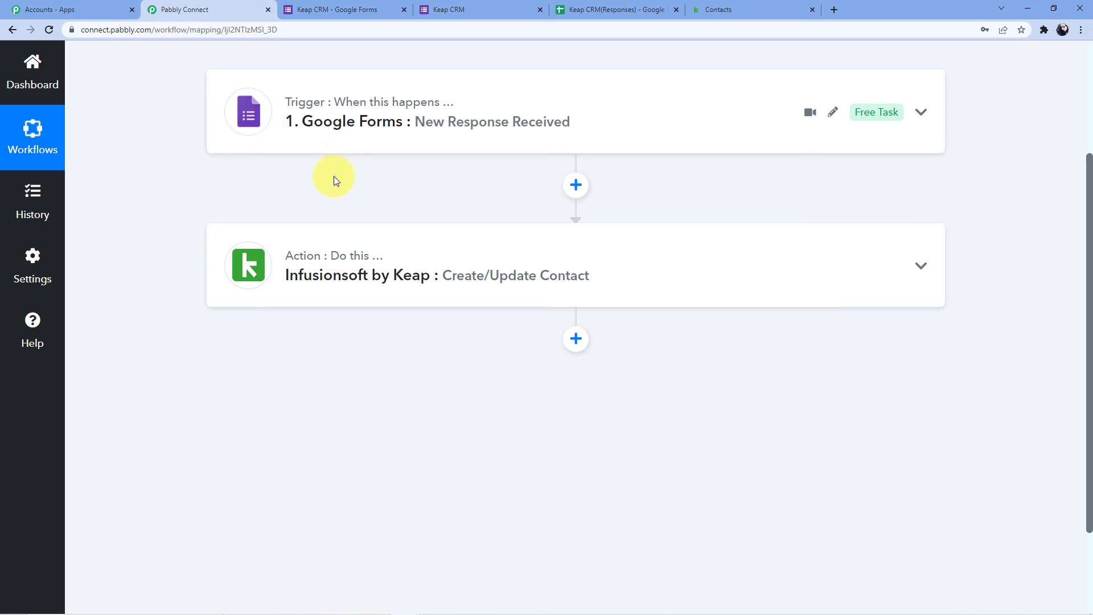
pyautogui.click(631, 9)
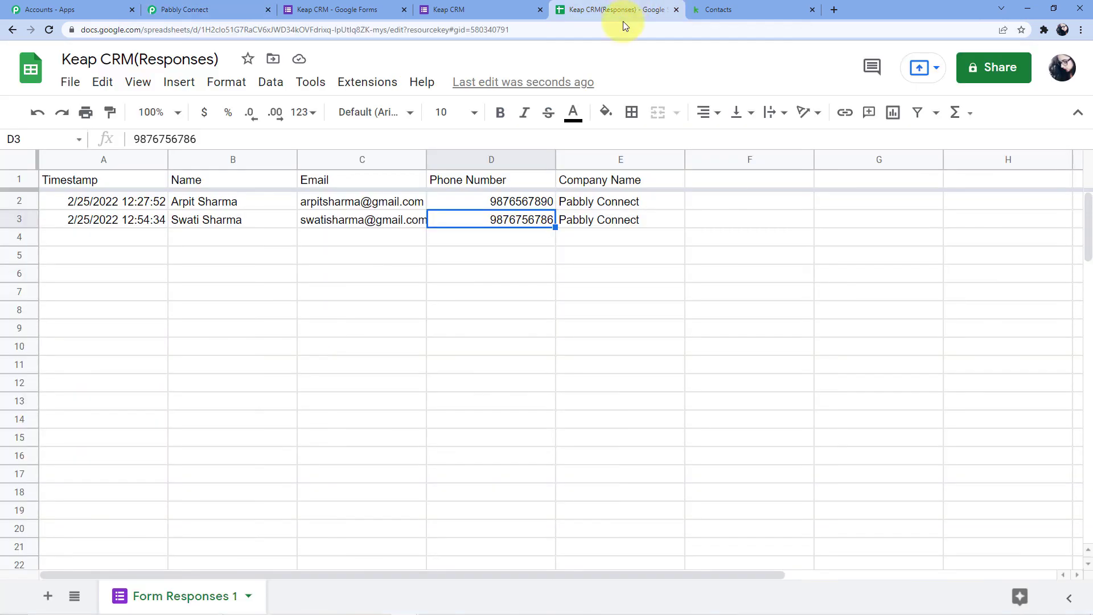
# - Review the Pabbly Connect Webhooks add-on options unchanged, then go back to the workflow
pyautogui.click(369, 90)
pyautogui.moveTo(595, 306)
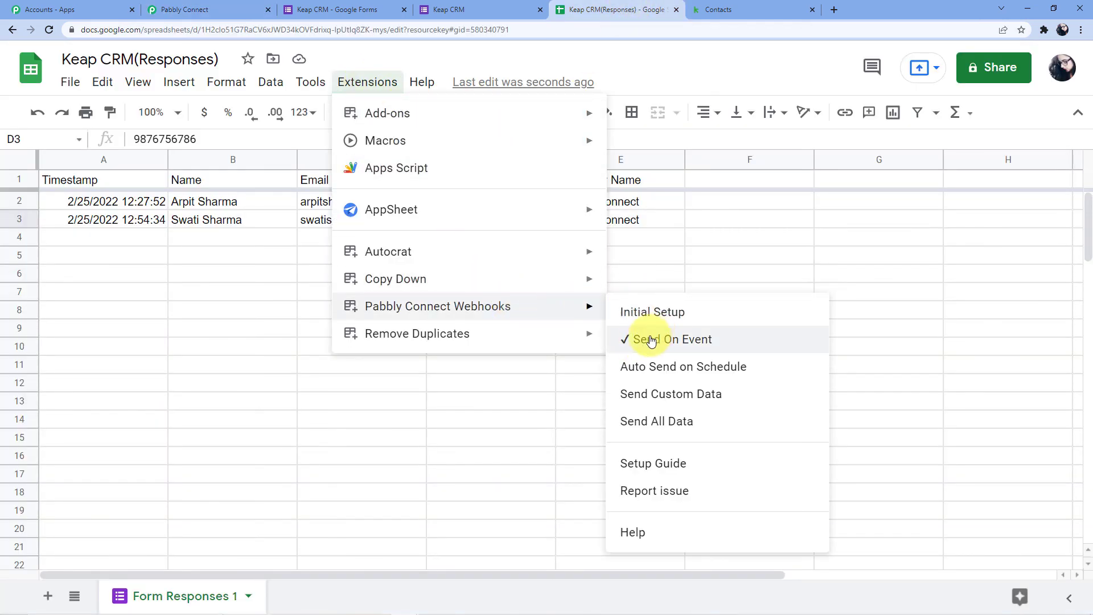
pyautogui.click(721, 208)
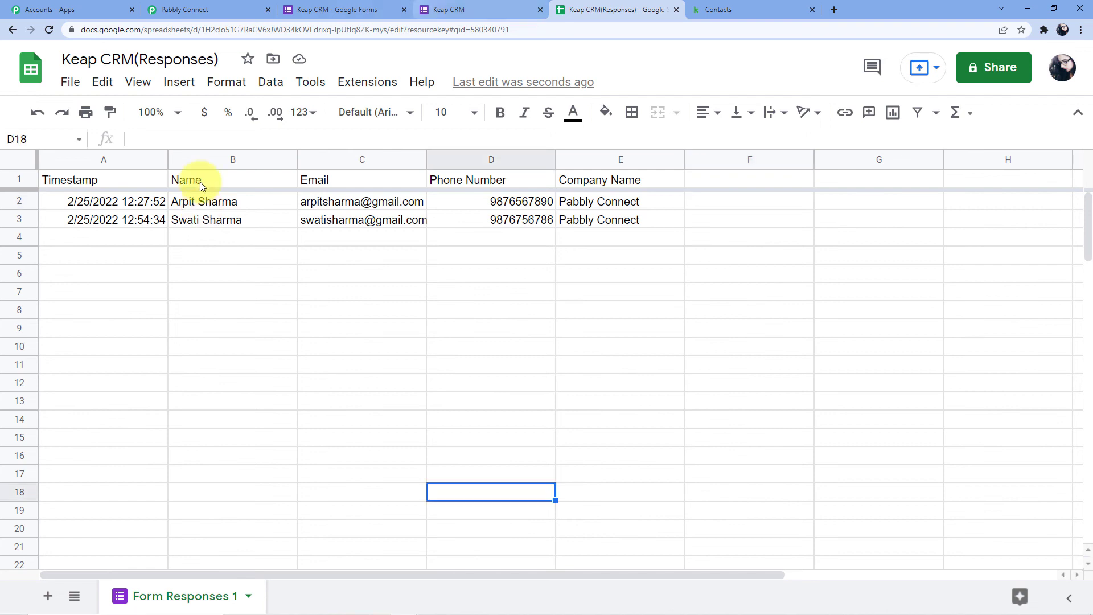
pyautogui.click(205, 9)
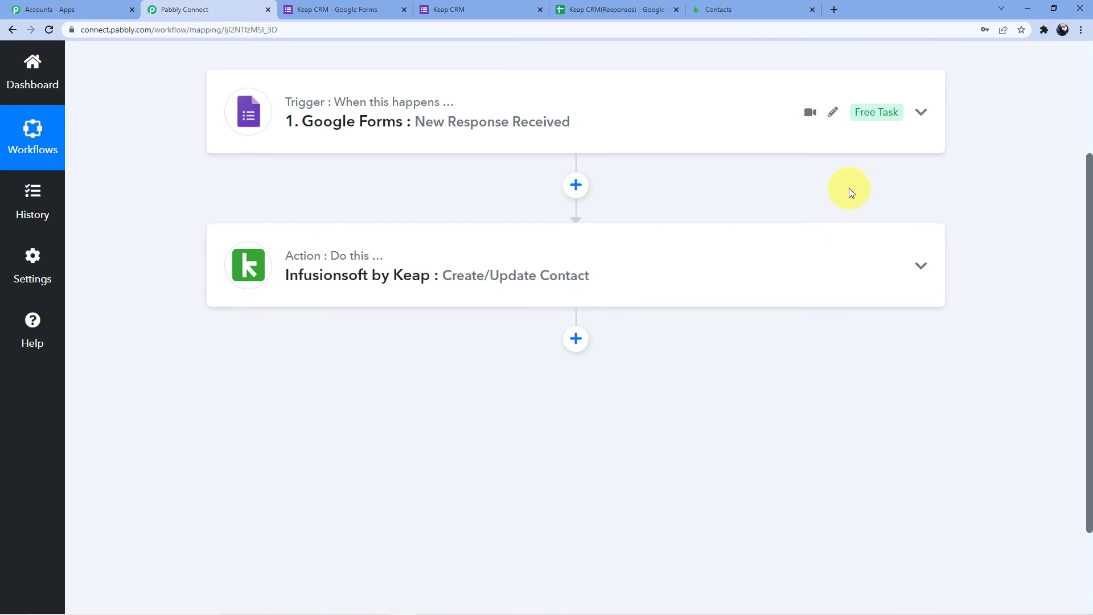